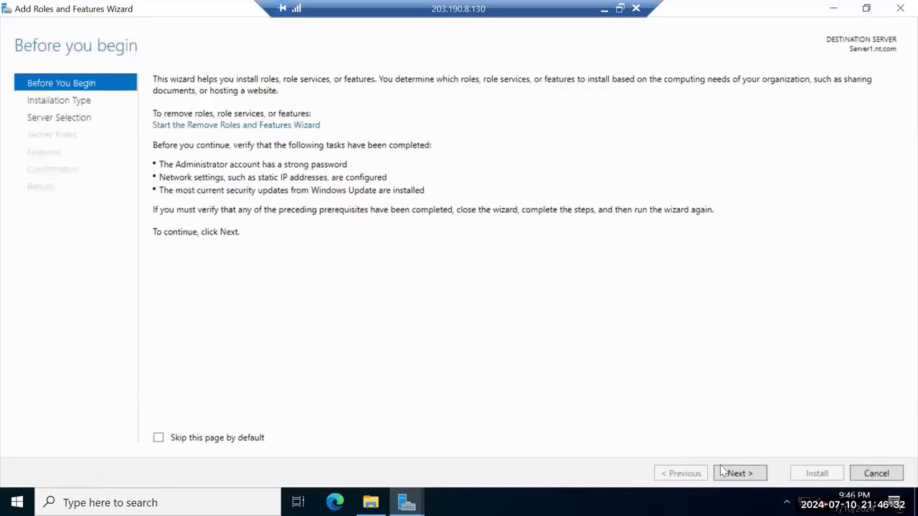
# Select iSCSI Target Server under File and Storage Services > File and iSCSI Services
pyautogui.click(722, 470)
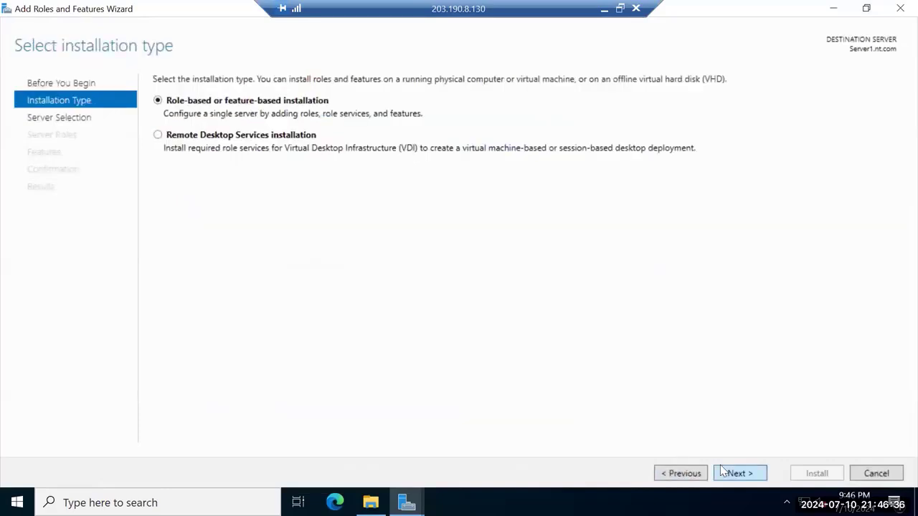
pyautogui.click(721, 467)
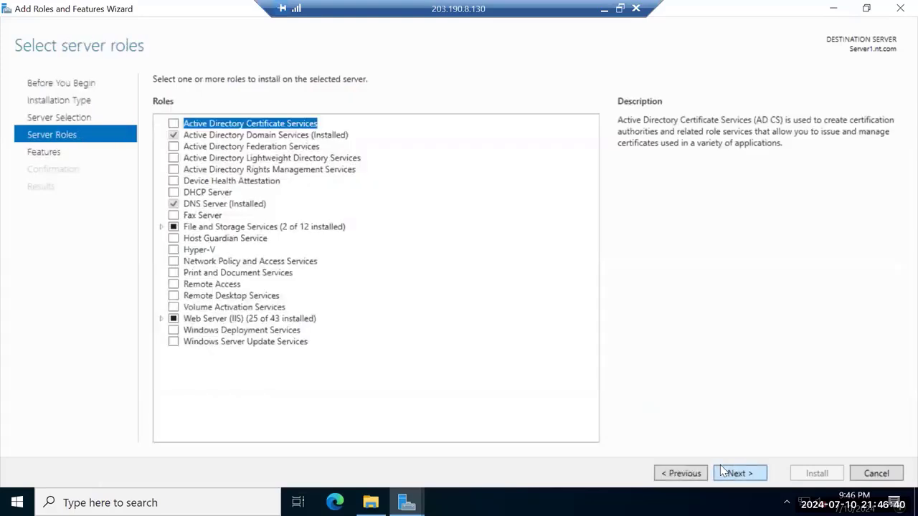
pyautogui.click(720, 467)
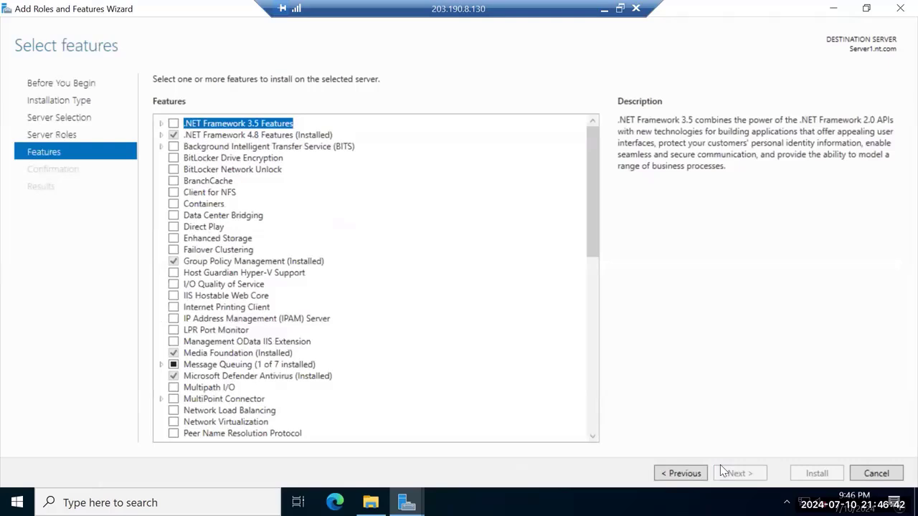
pyautogui.hotkey('alt', 'p')
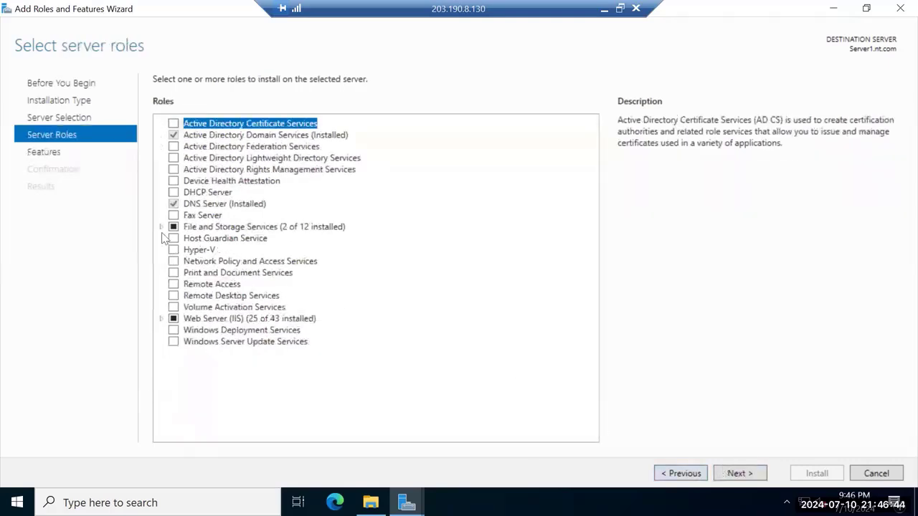
pyautogui.click(161, 228)
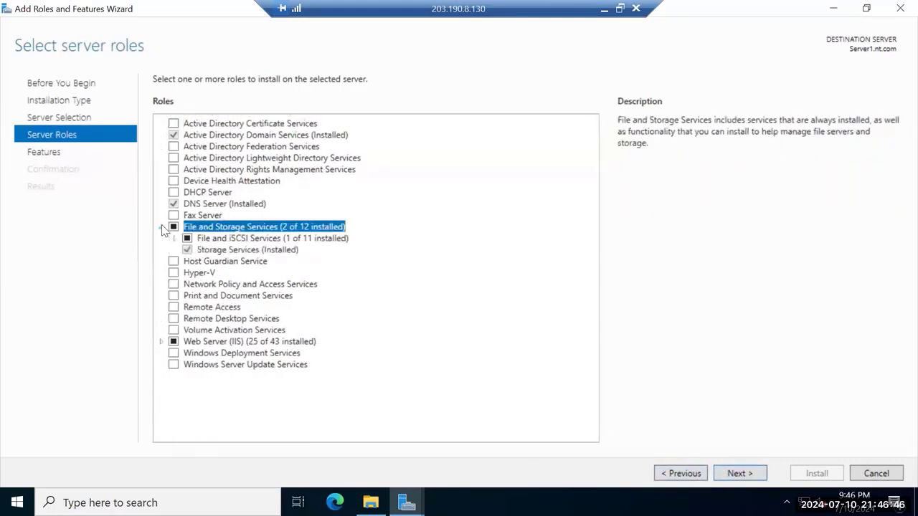
pyautogui.click(176, 239)
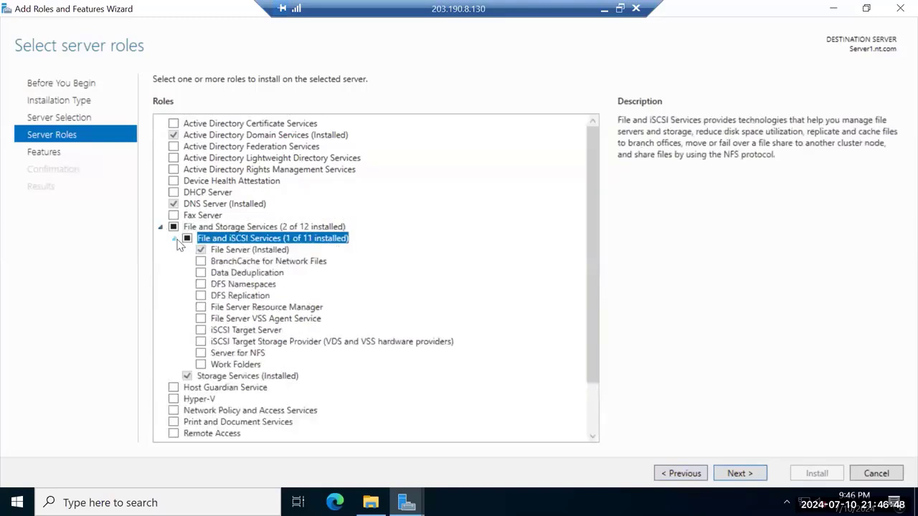
pyautogui.click(201, 331)
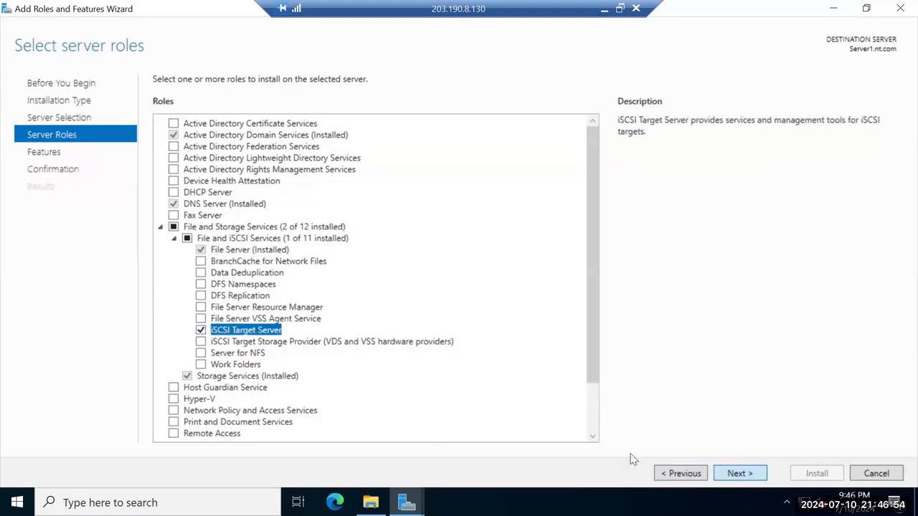
# Allow automatic restart and start installing the iSCSI Target Server role
pyautogui.press('Return')
pyautogui.press('Return')
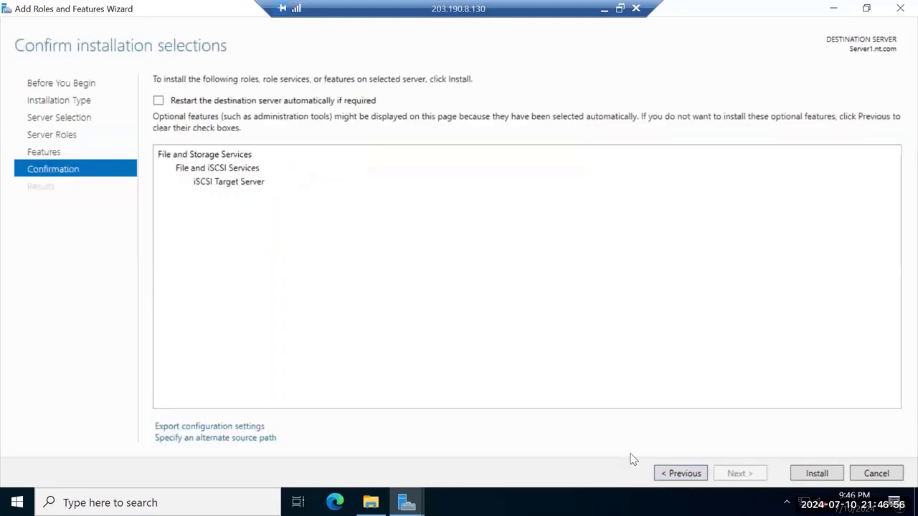
pyautogui.click(166, 105)
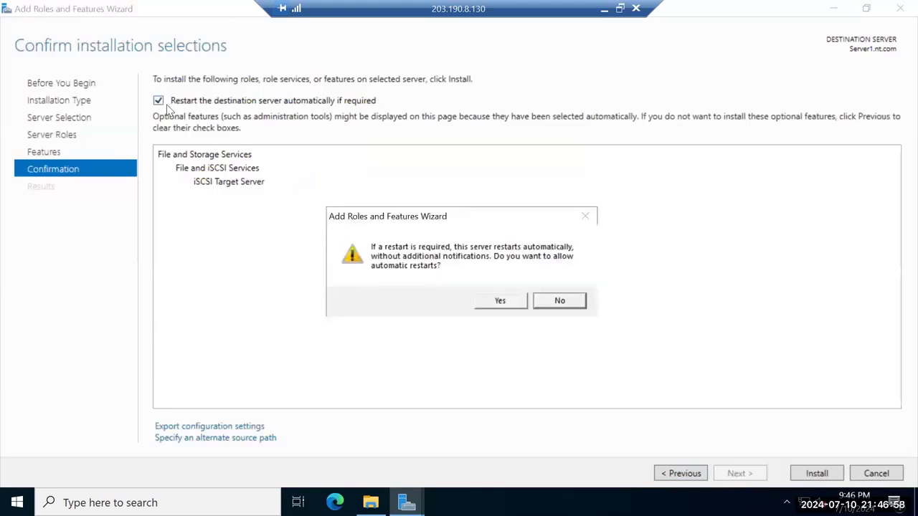
pyautogui.click(505, 302)
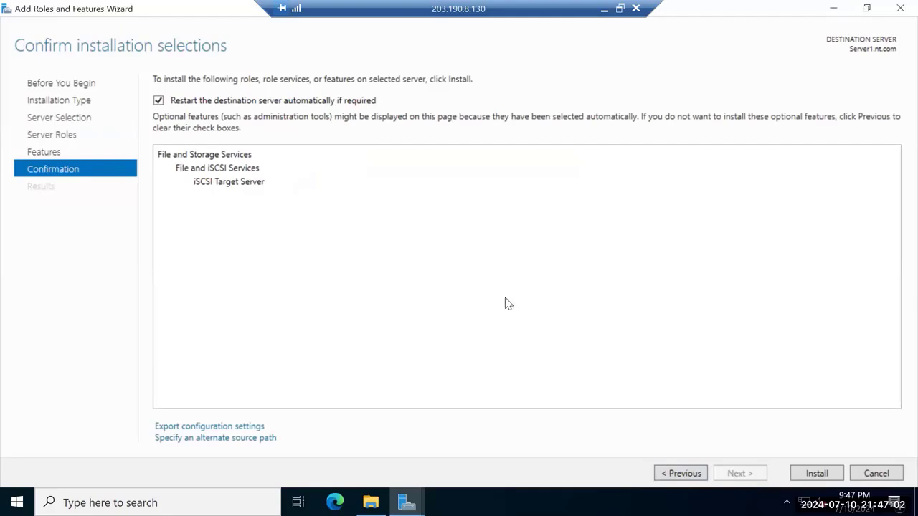
pyautogui.press('Return')
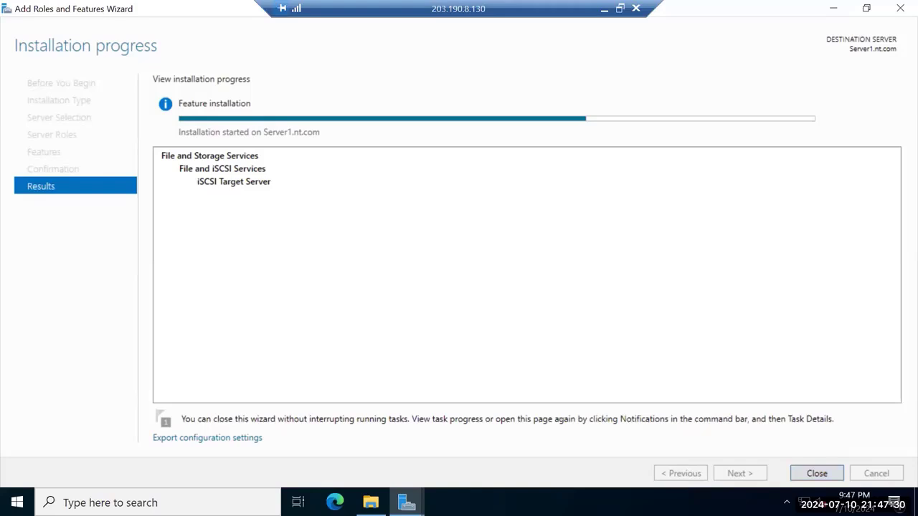
# Bring the Server Manager Dashboard to the front from the taskbar
pyautogui.click(406, 502)
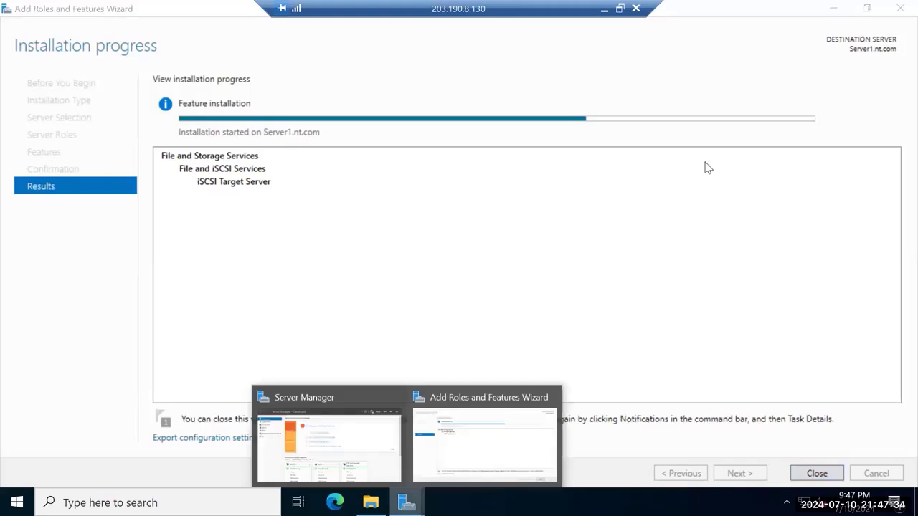
pyautogui.click(833, 9)
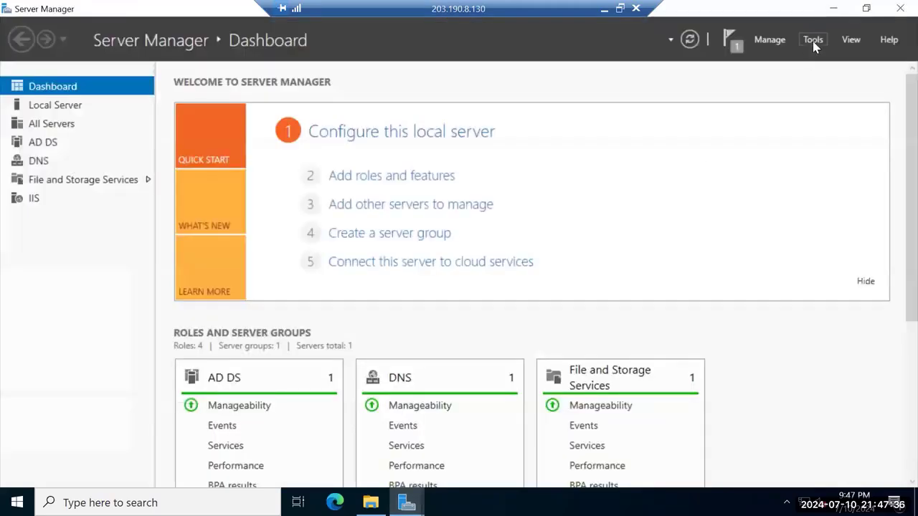
# Launch iSCSI Initiator from Tools, check the installation, then cancel the Initiator dialog
pyautogui.click(812, 40)
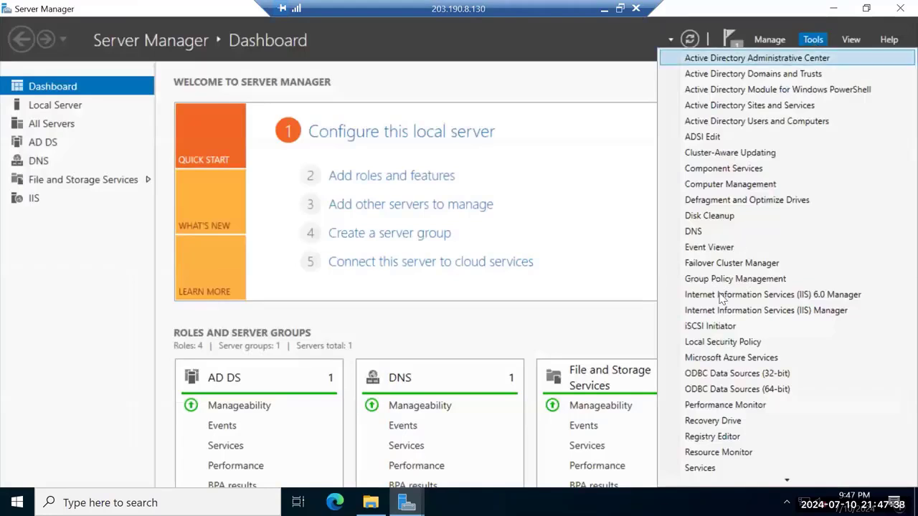
pyautogui.click(717, 327)
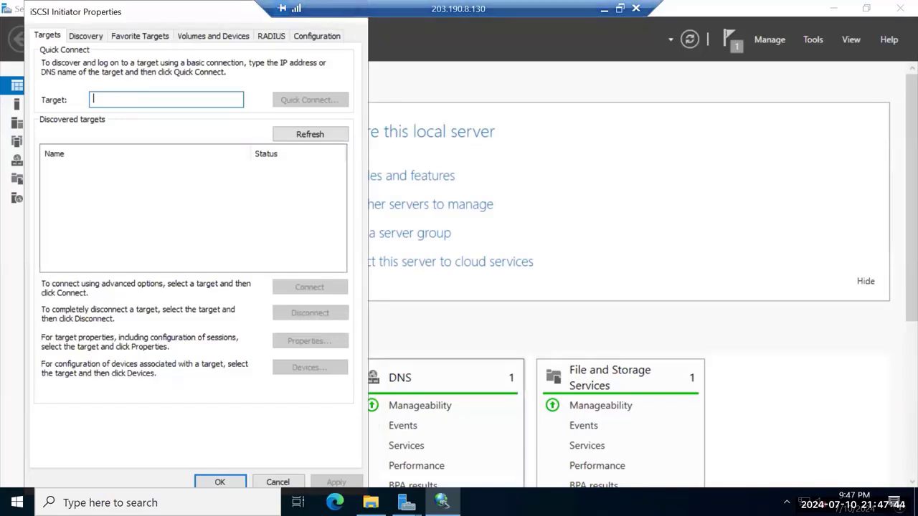
pyautogui.moveTo(407, 501)
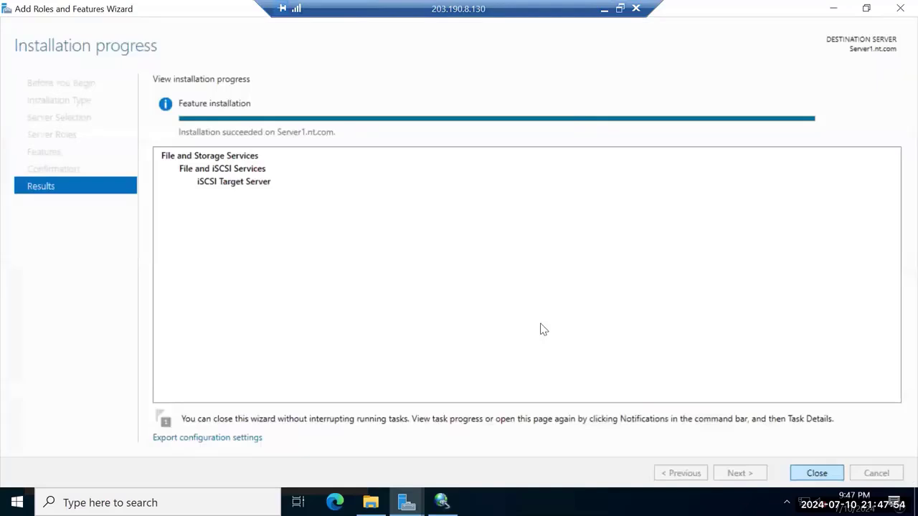
pyautogui.hotkey('alt', 'Tab')
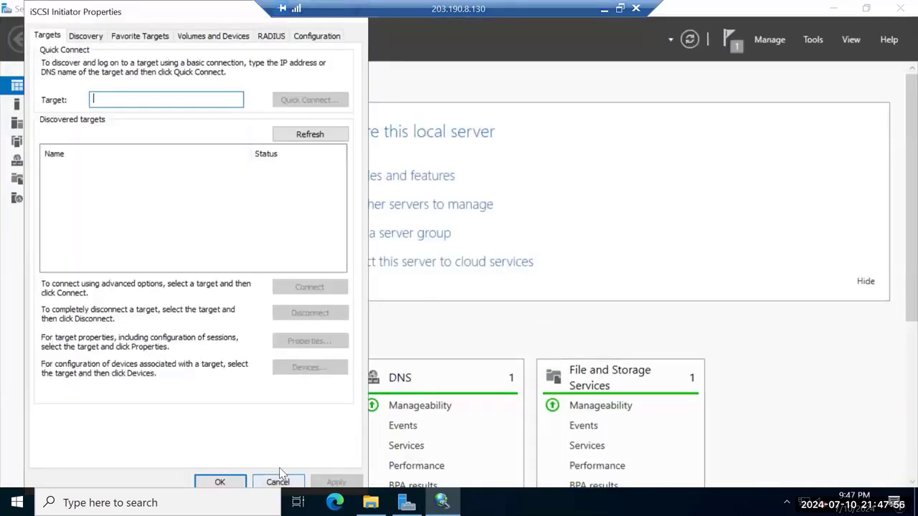
pyautogui.click(277, 480)
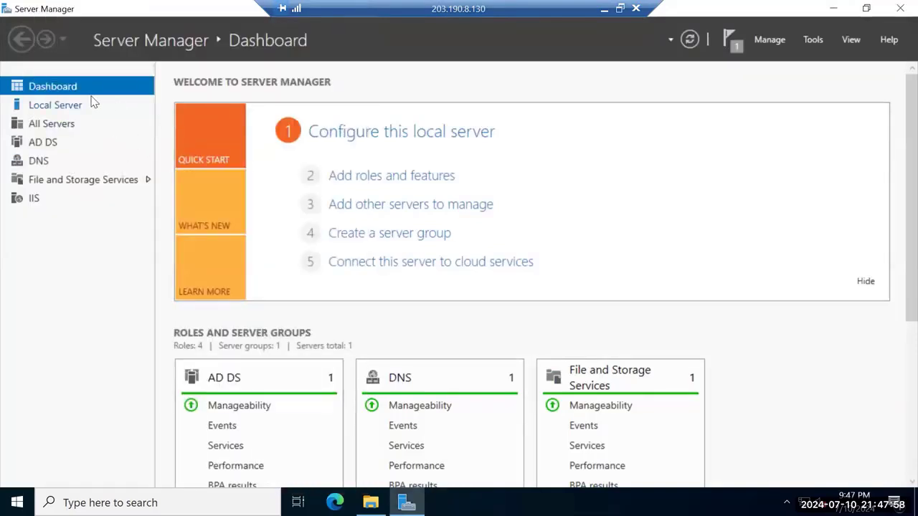
# Show the File and Storage Services iSCSI page and start a new iSCSI virtual disk
pyautogui.click(136, 180)
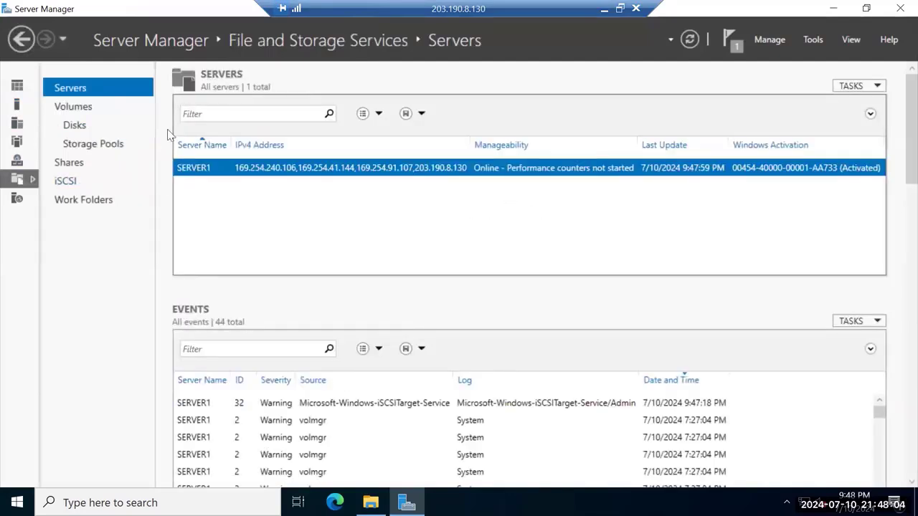
pyautogui.click(67, 180)
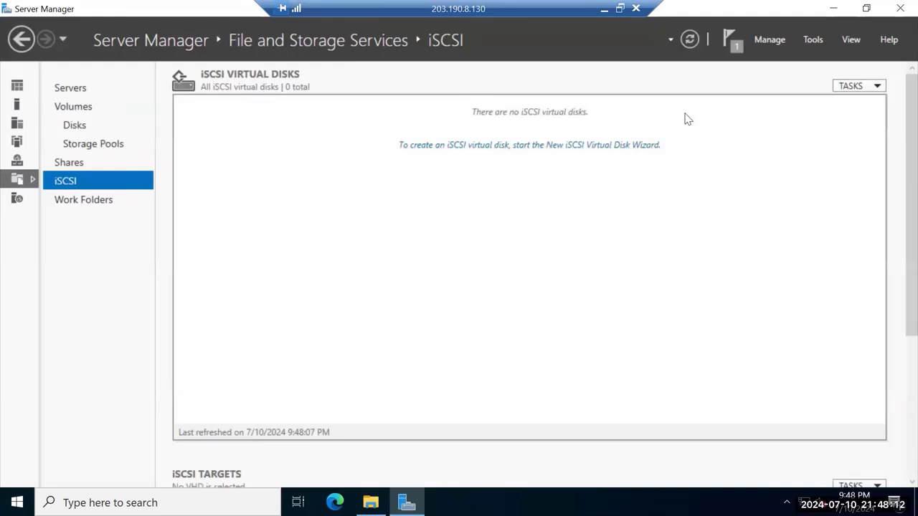
pyautogui.click(876, 86)
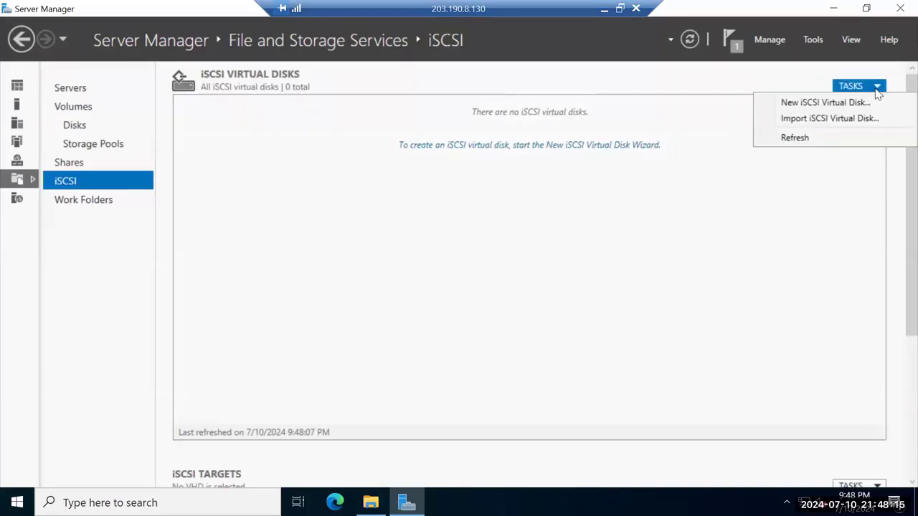
pyautogui.click(826, 102)
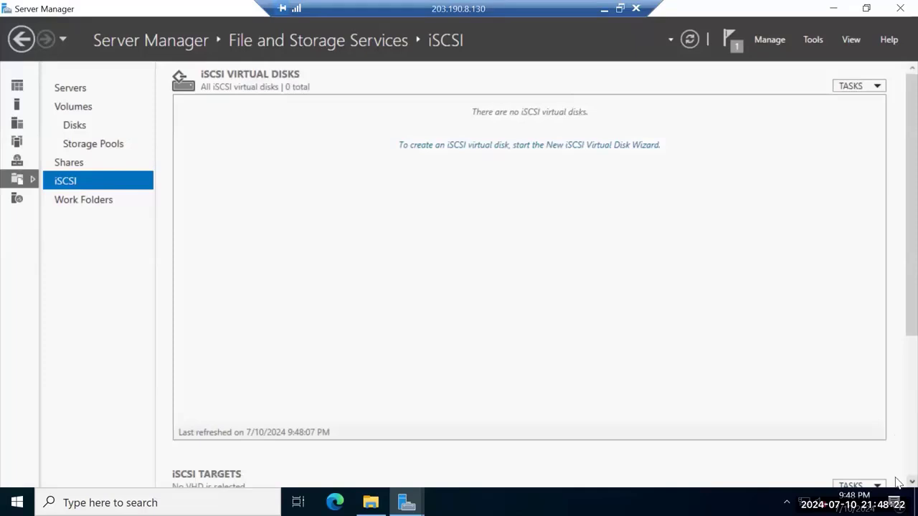
pyautogui.scroll(-3, 898, 484)
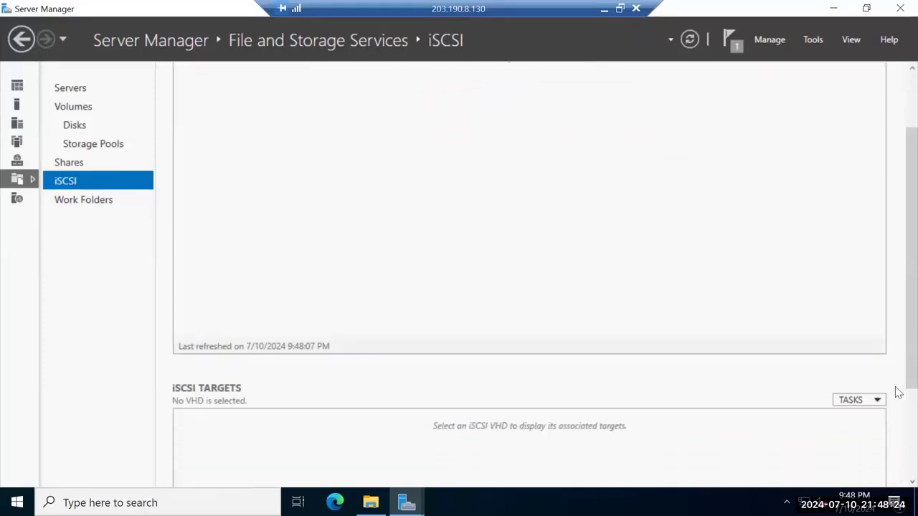
pyautogui.scroll(3, 898, 107)
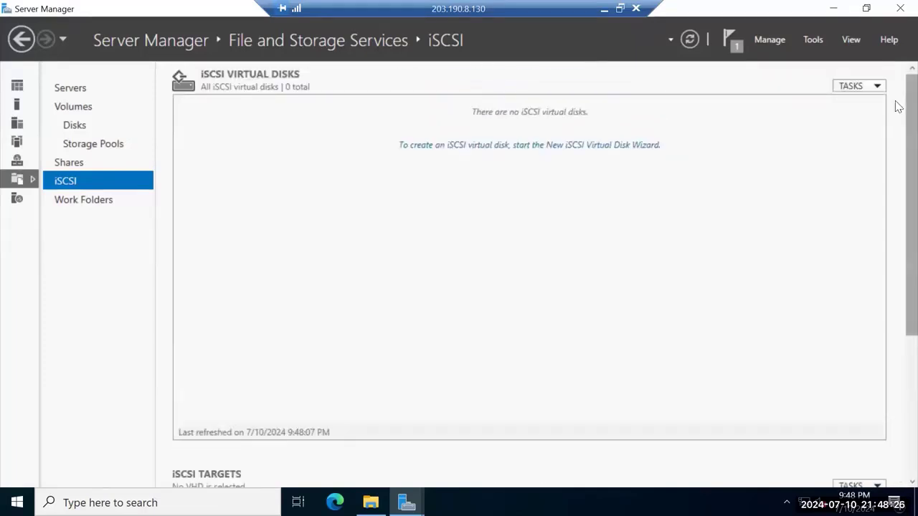
# Create a virtual disk named 'Target' on volume C: with a 5 GB size
pyautogui.click(488, 149)
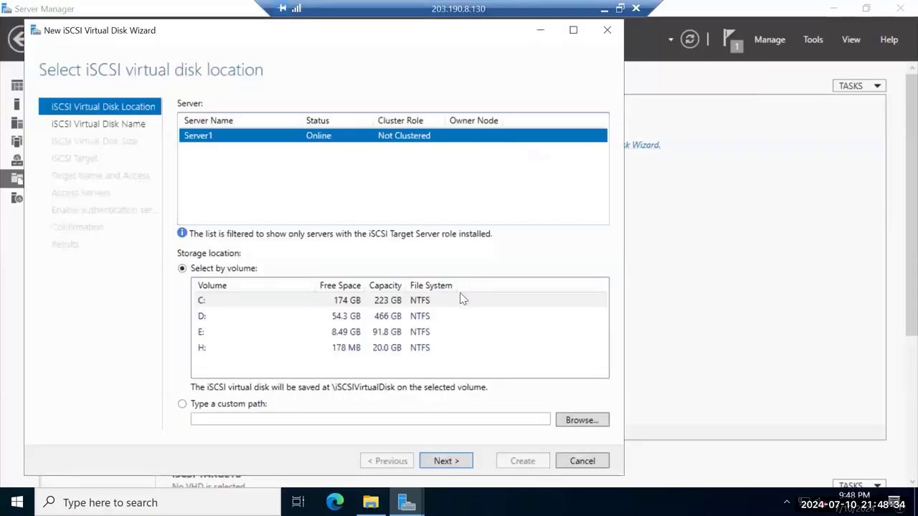
pyautogui.click(202, 305)
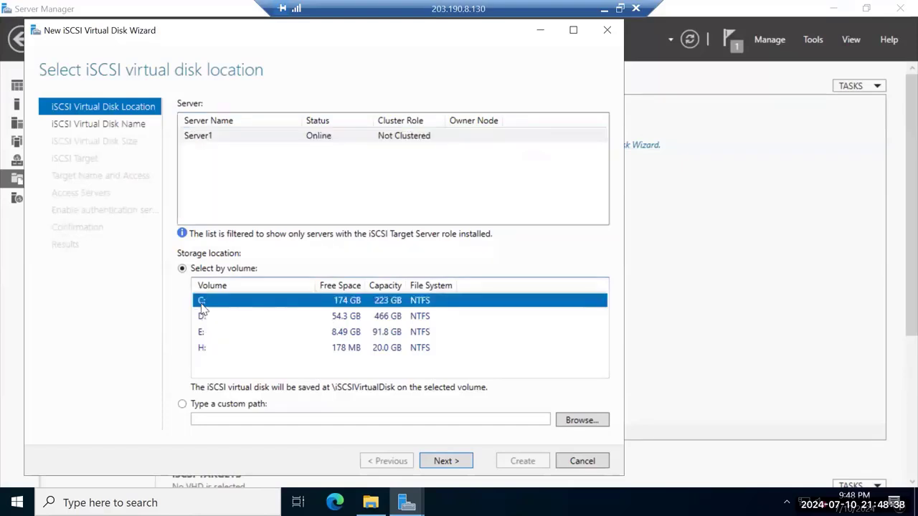
pyautogui.click(442, 461)
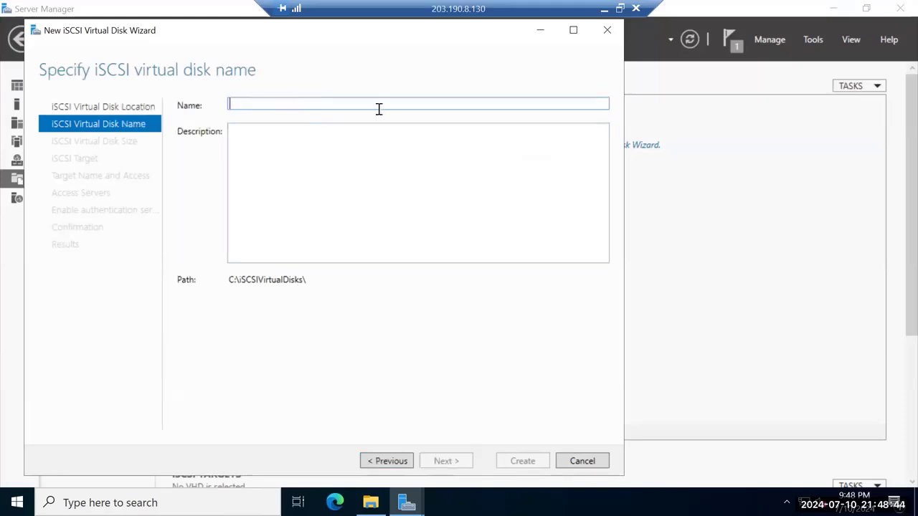
pyautogui.write('Ta')
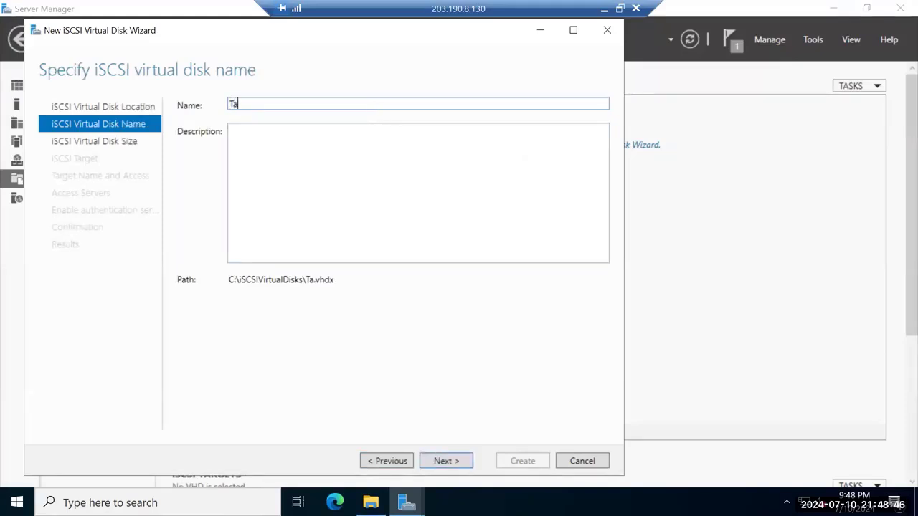
pyautogui.write('rget')
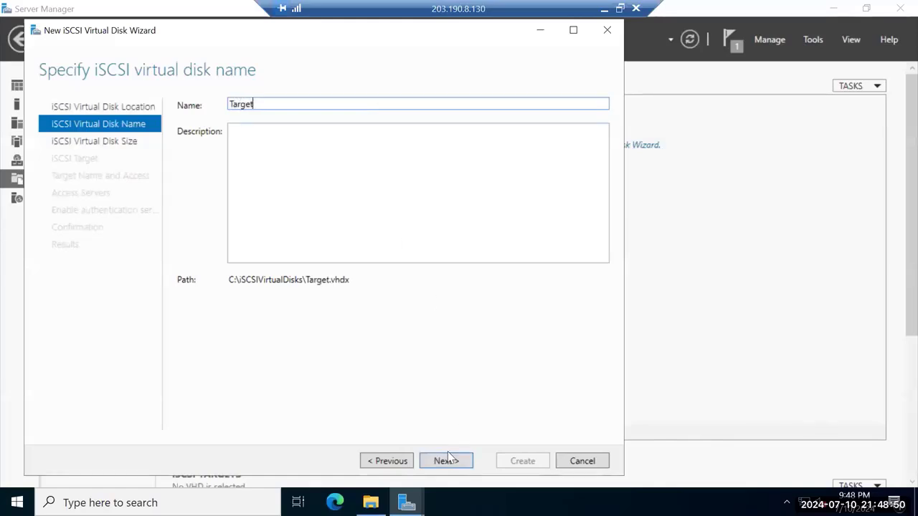
pyautogui.click(446, 459)
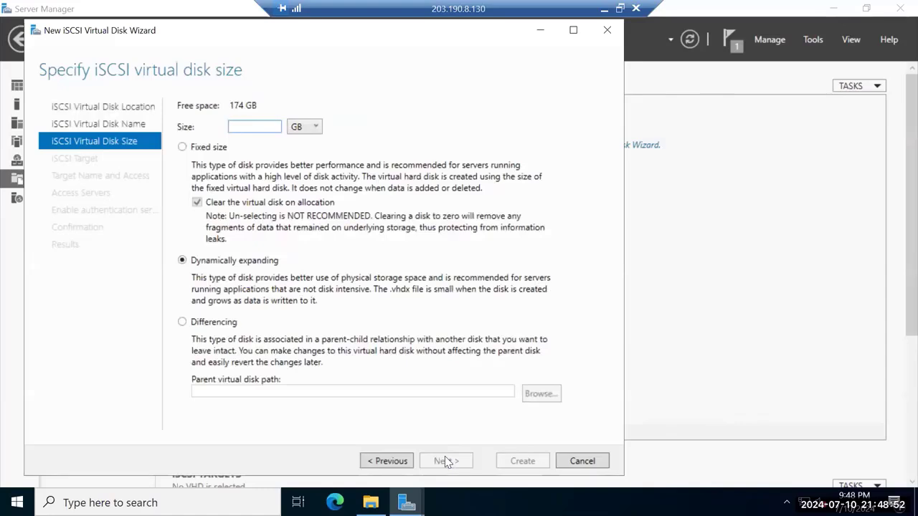
pyautogui.write('5')
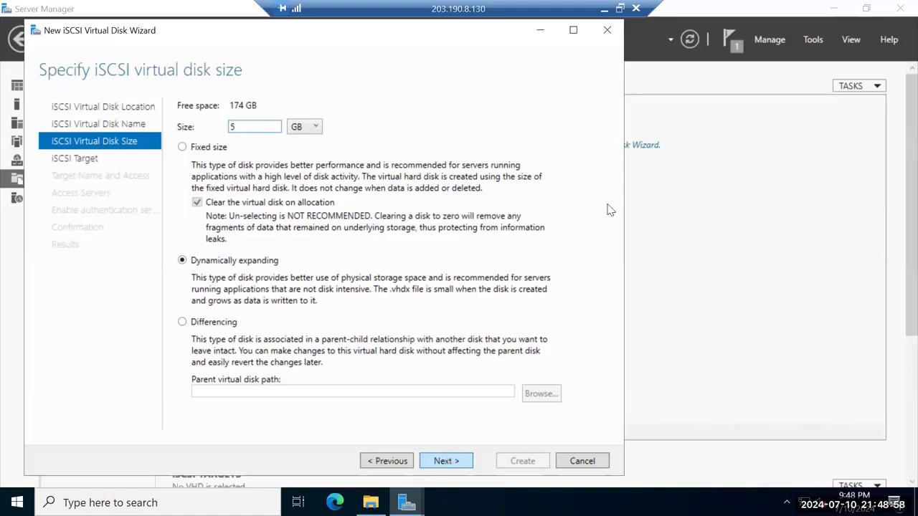
# Assign it to a new iSCSI target named Vdisk01
pyautogui.click(456, 462)
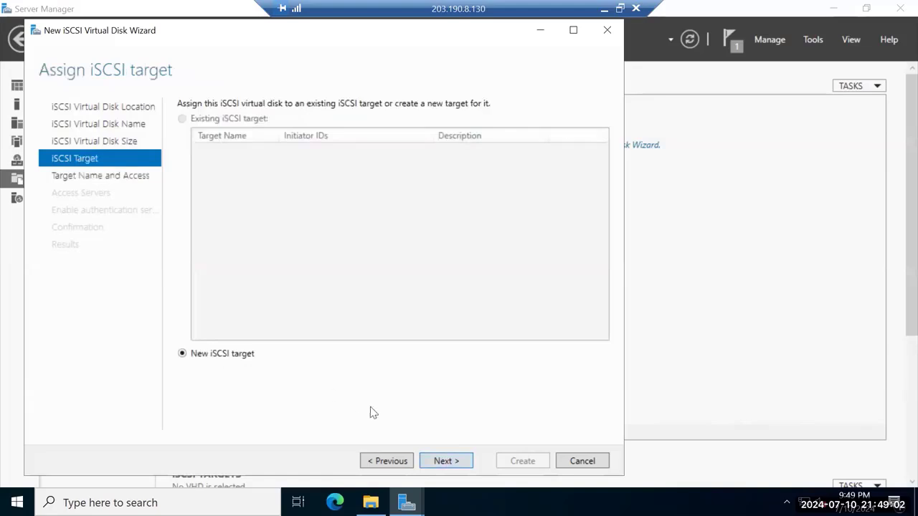
pyautogui.click(447, 461)
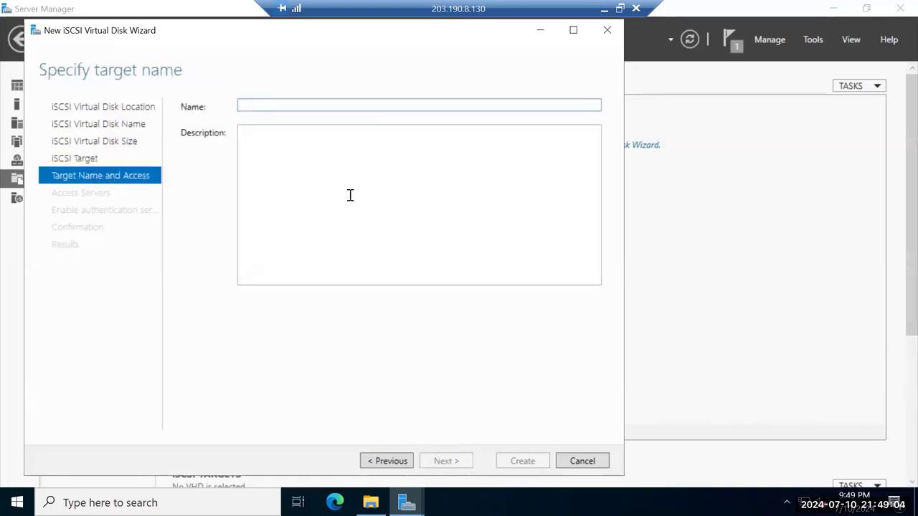
pyautogui.write('Vdi')
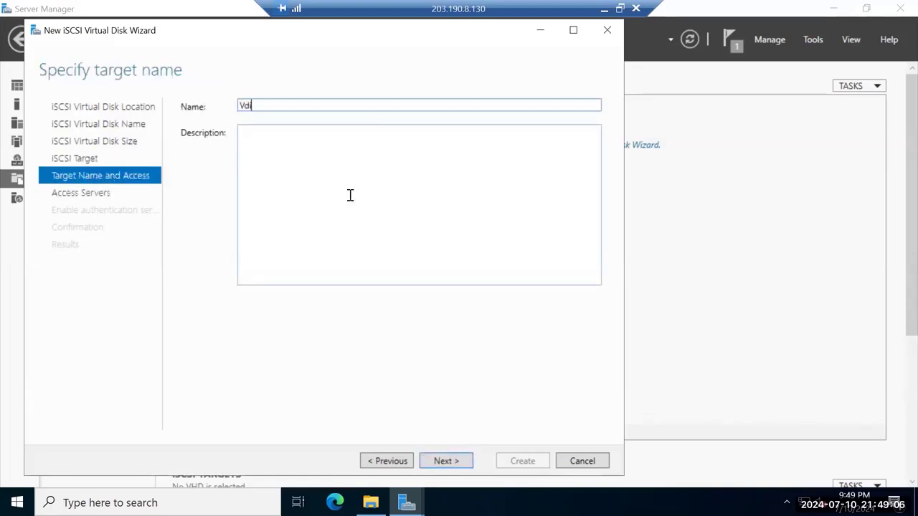
pyautogui.write('sk01')
pyautogui.click(442, 462)
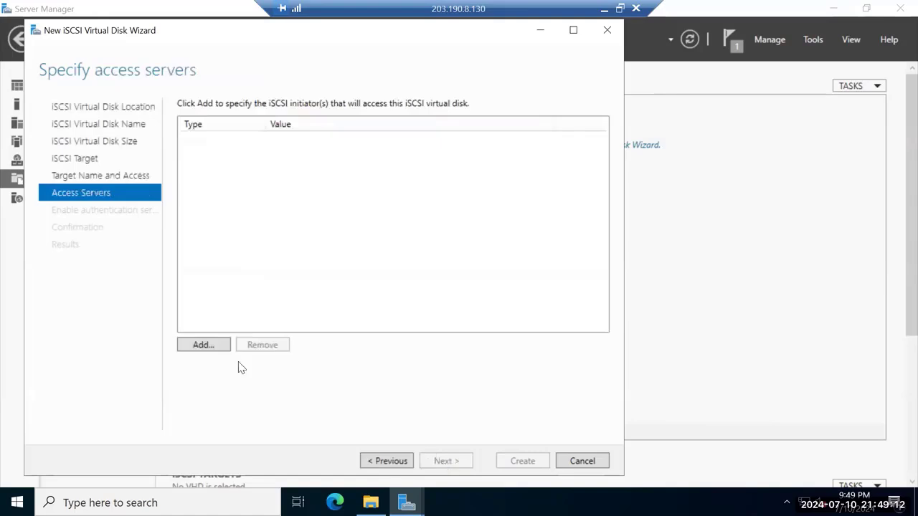
# Add server1's IQN (iqn.1991-05.com.microsoft:server1.nt.com) as an allowed access server
pyautogui.click(204, 345)
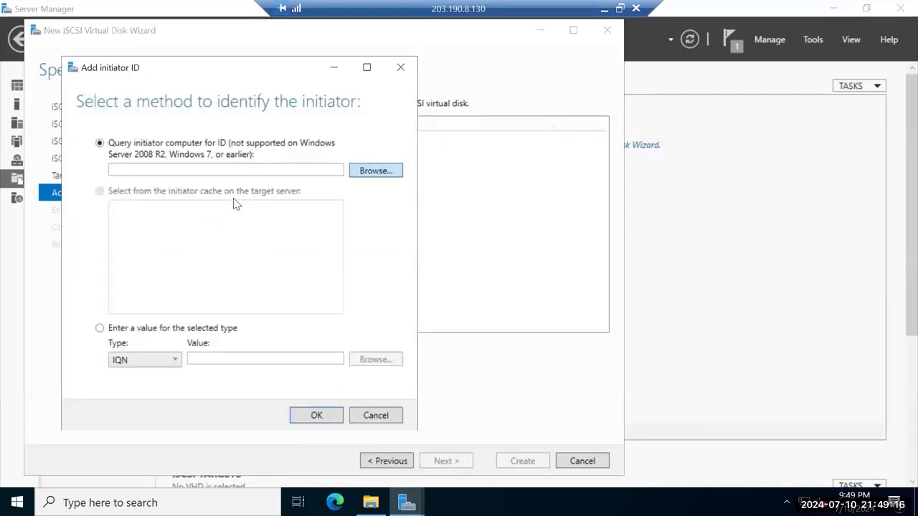
pyautogui.press('Return')
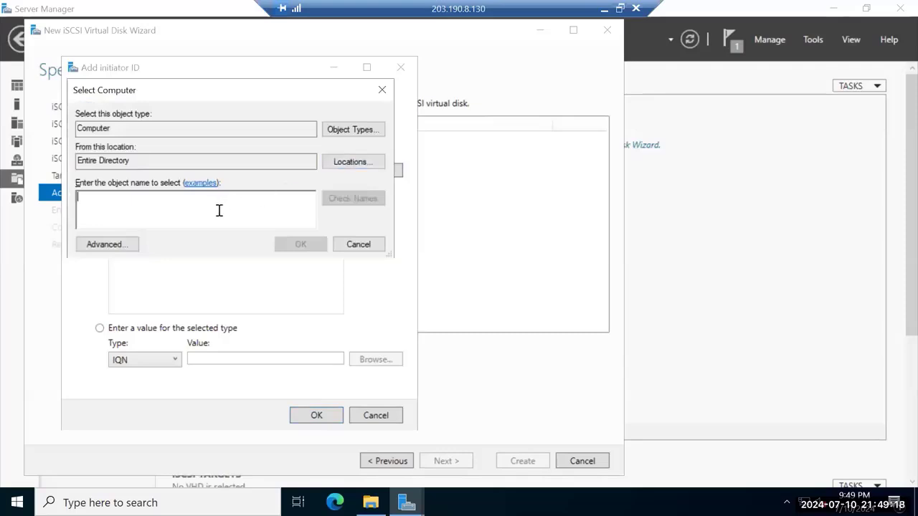
pyautogui.write('serve')
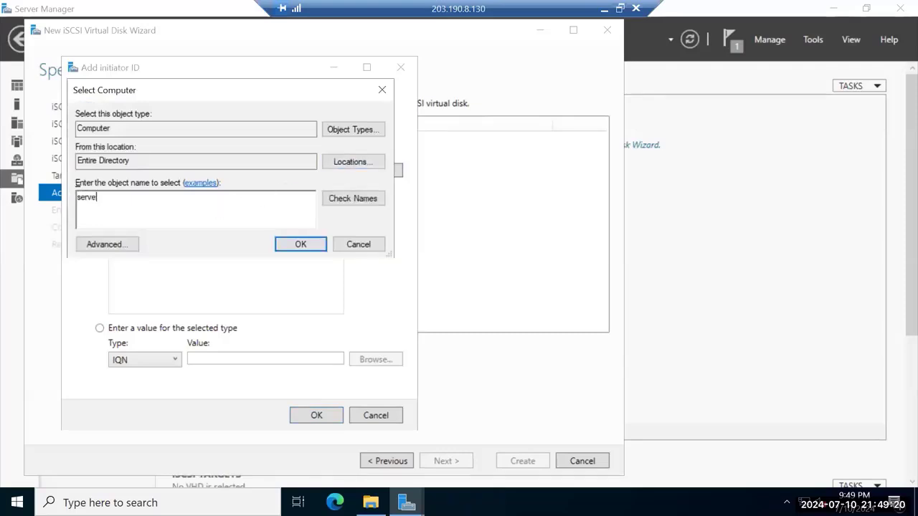
pyautogui.write('r1')
pyautogui.click(344, 206)
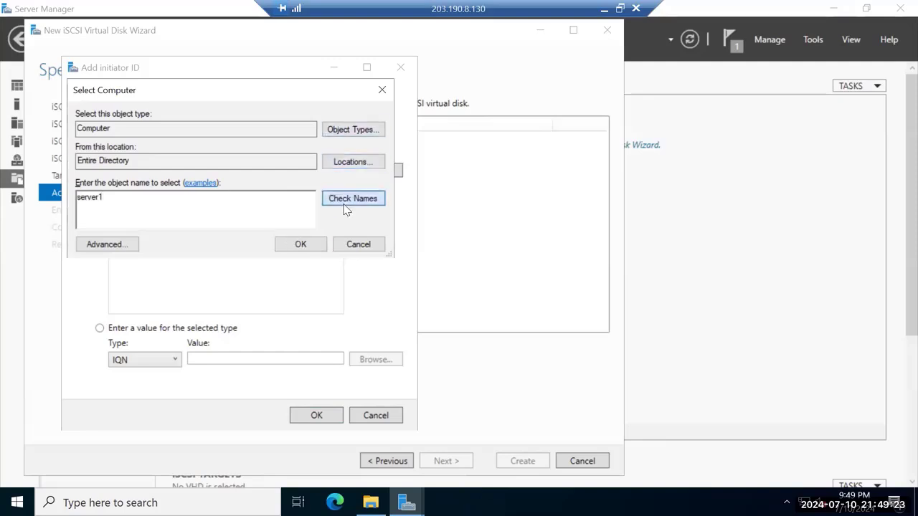
pyautogui.click(301, 246)
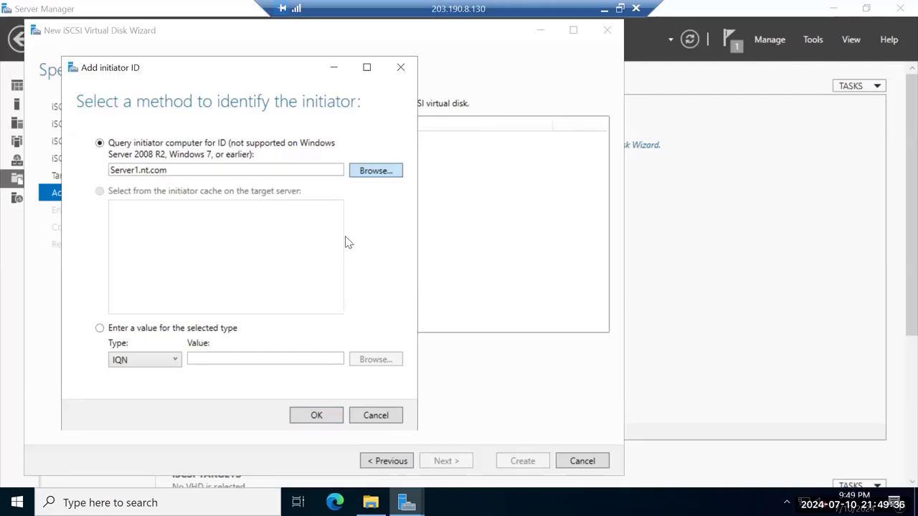
pyautogui.click(379, 88)
pyautogui.click(378, 88)
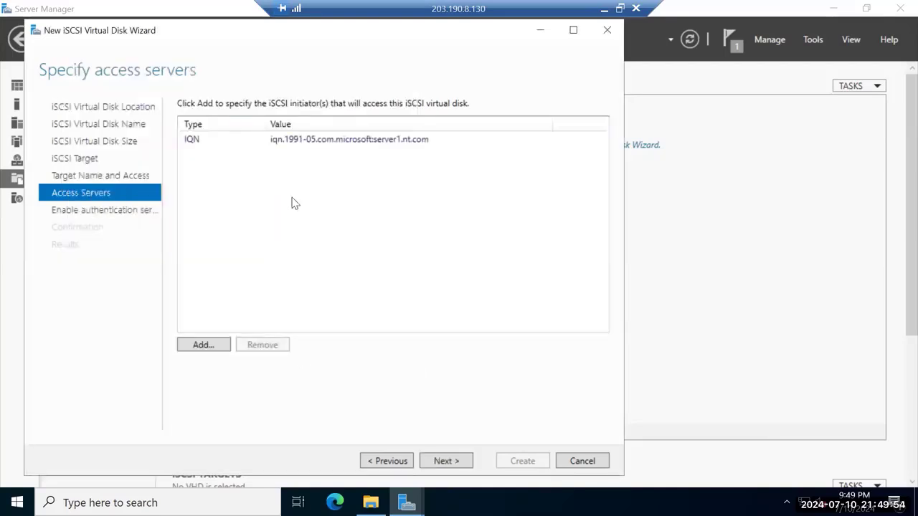
# Skip authentication and create the iSCSI virtual disk and target
pyautogui.click(446, 461)
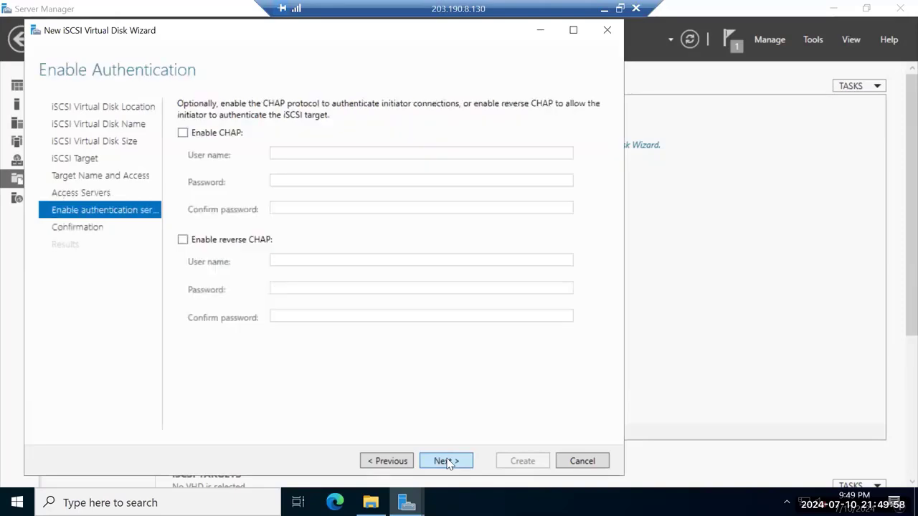
pyautogui.click(446, 461)
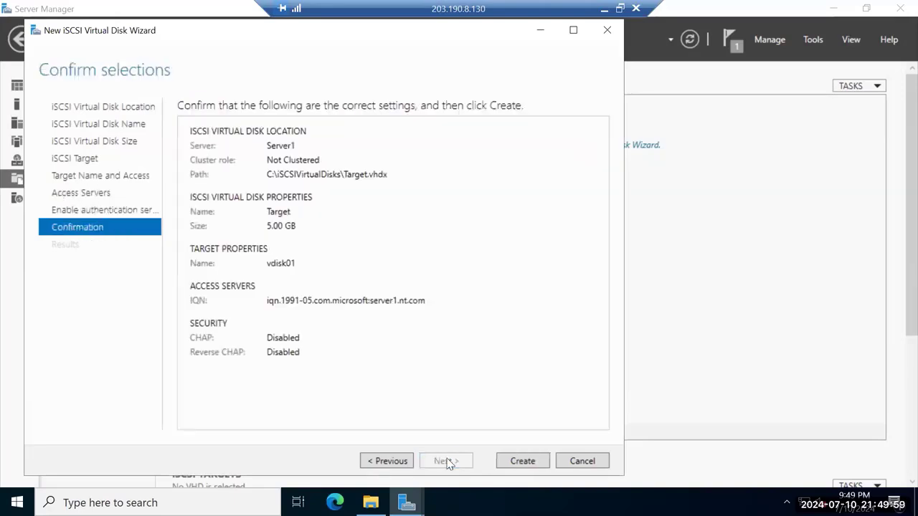
pyautogui.click(524, 462)
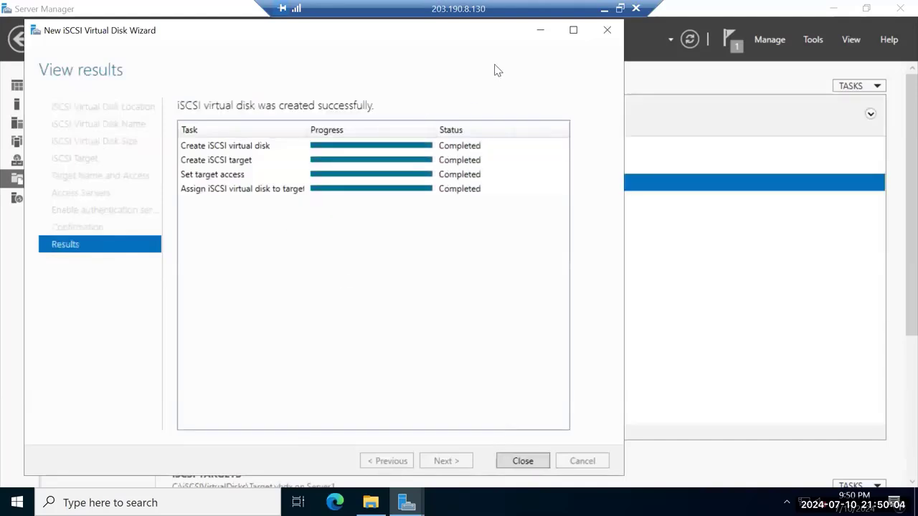
# Quick Connect iSCSI Initiator to target 203.190.8.130, then close its properties
pyautogui.click(521, 461)
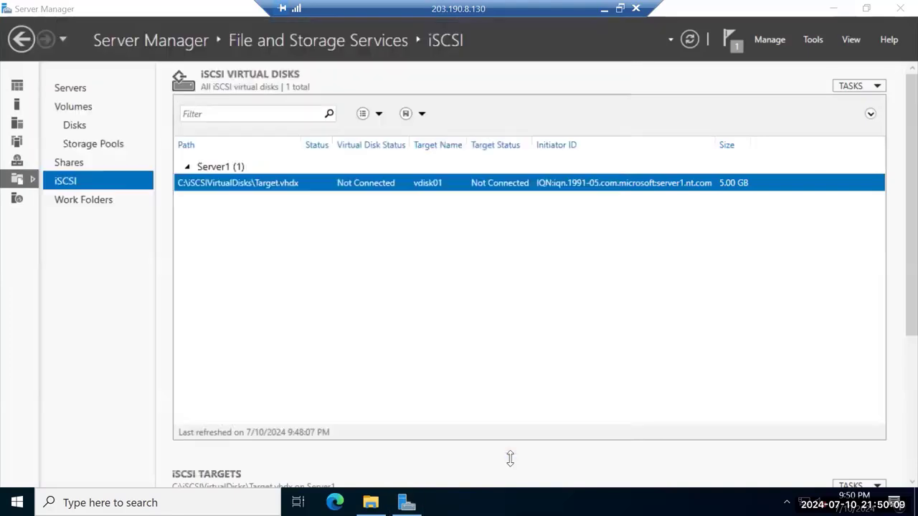
pyautogui.click(813, 41)
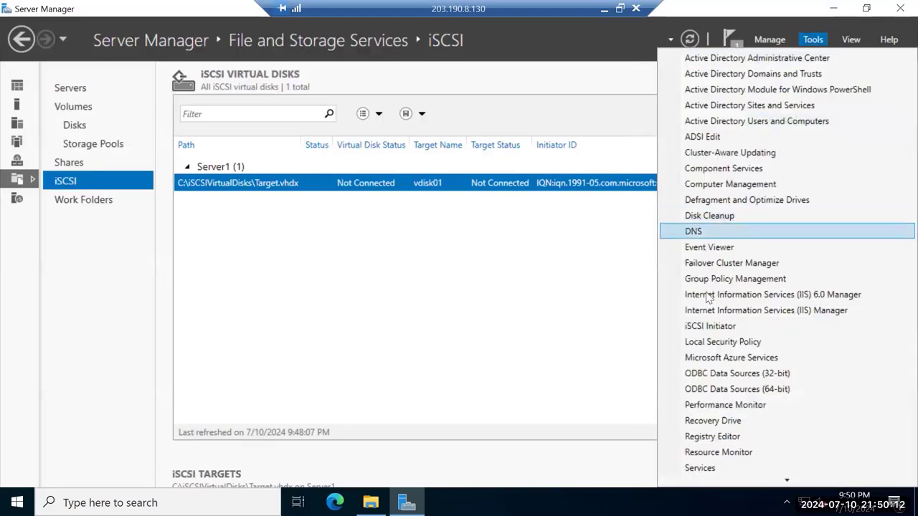
pyautogui.click(709, 326)
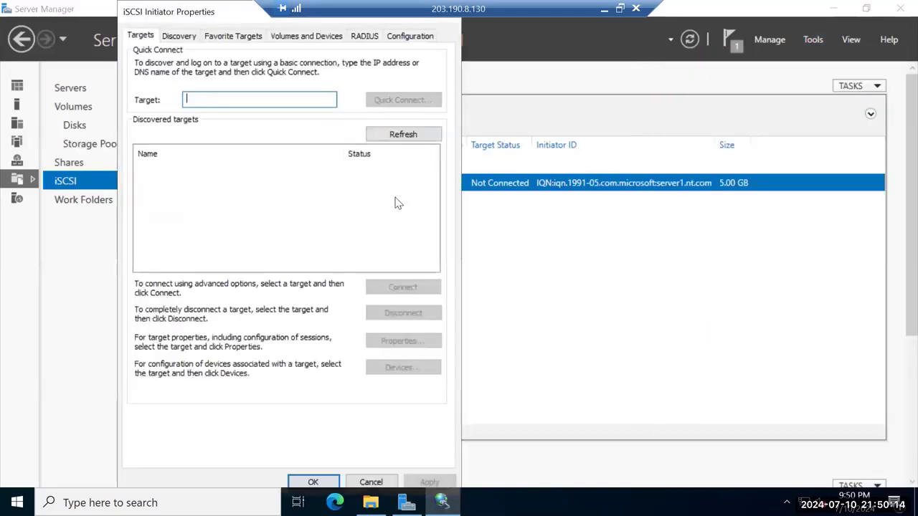
pyautogui.write('20')
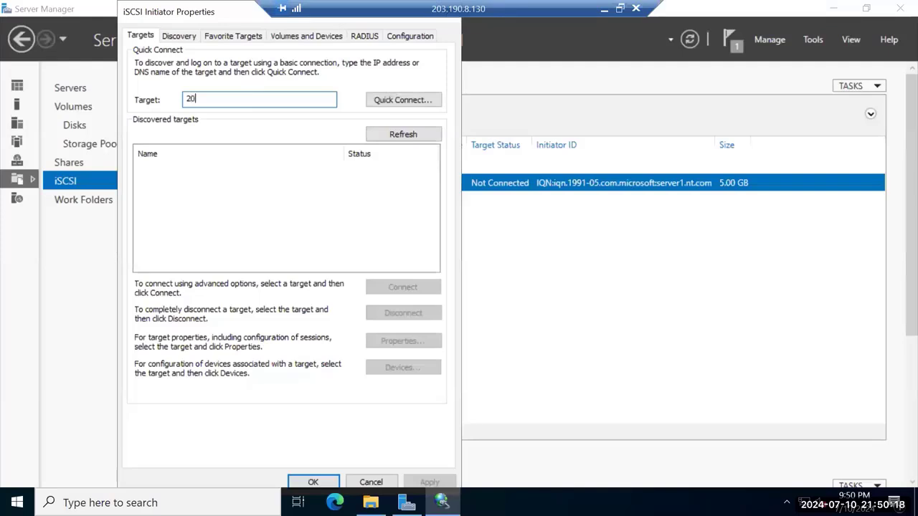
pyautogui.write('3.190')
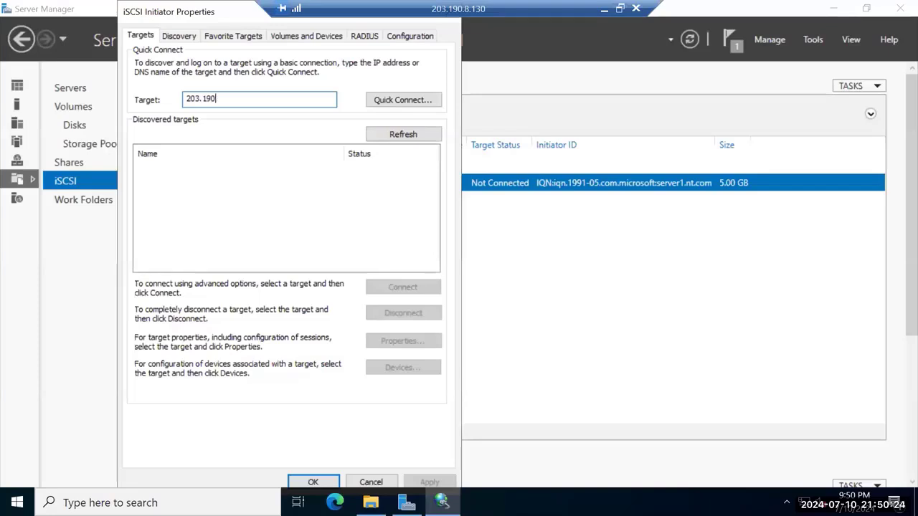
pyautogui.write('.8.130')
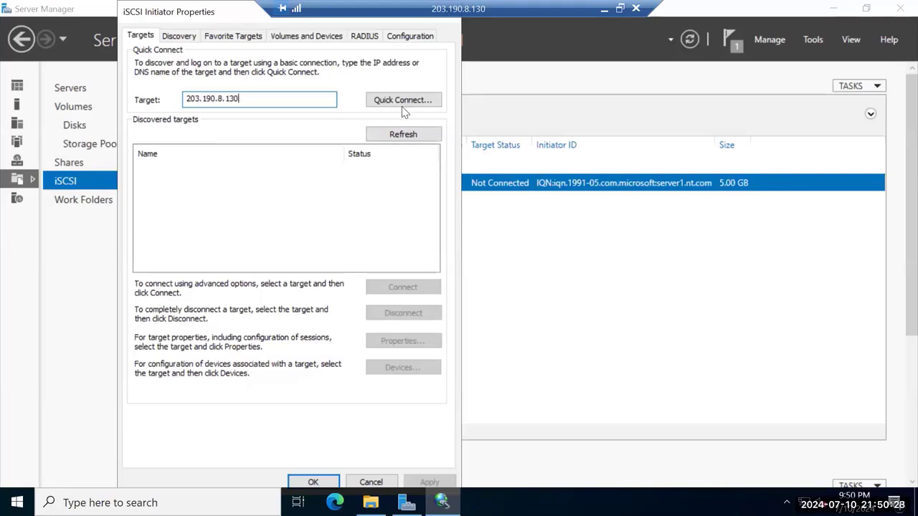
pyautogui.click(403, 104)
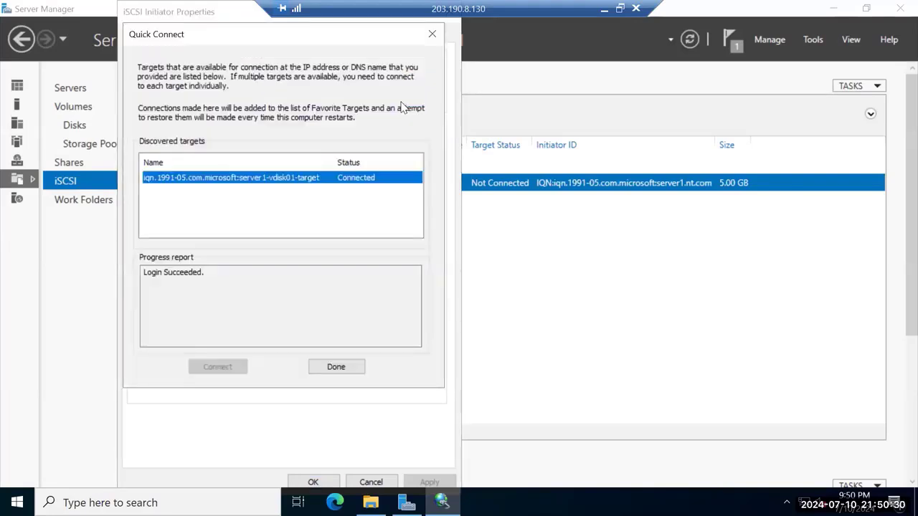
pyautogui.click(342, 369)
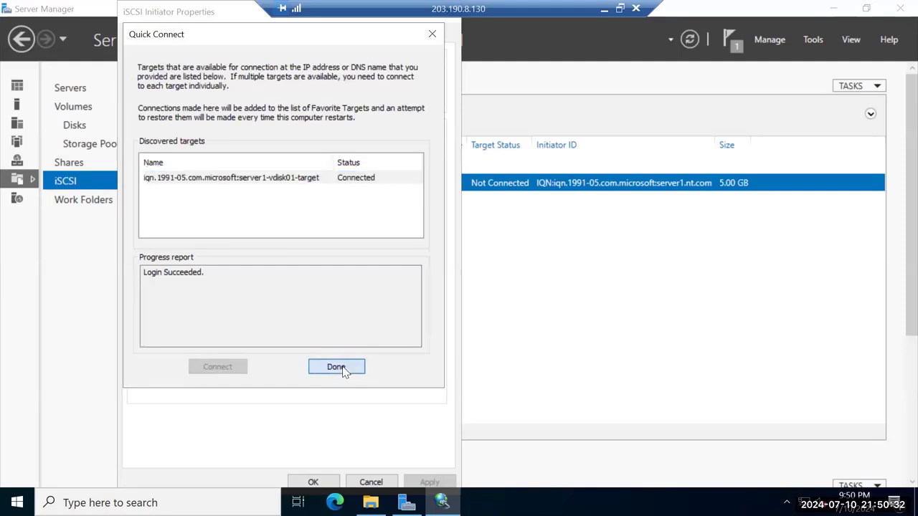
pyautogui.click(316, 483)
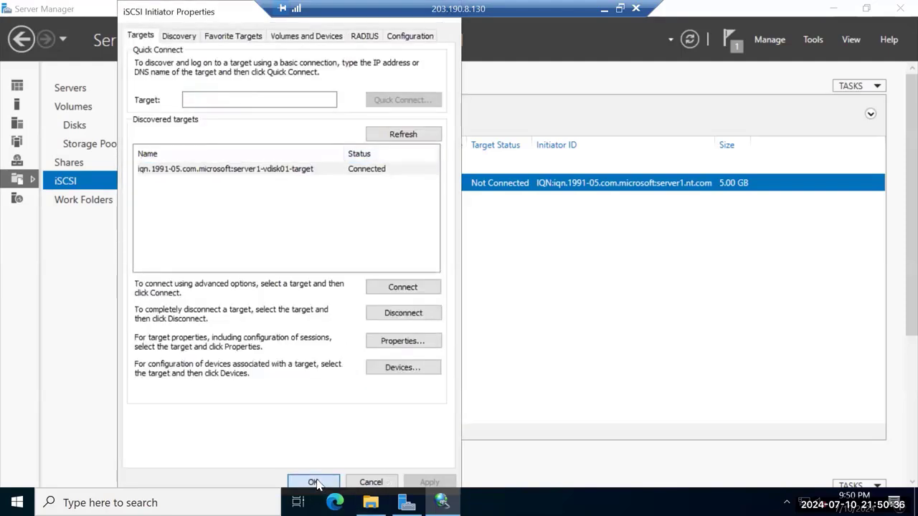
pyautogui.click(17, 502)
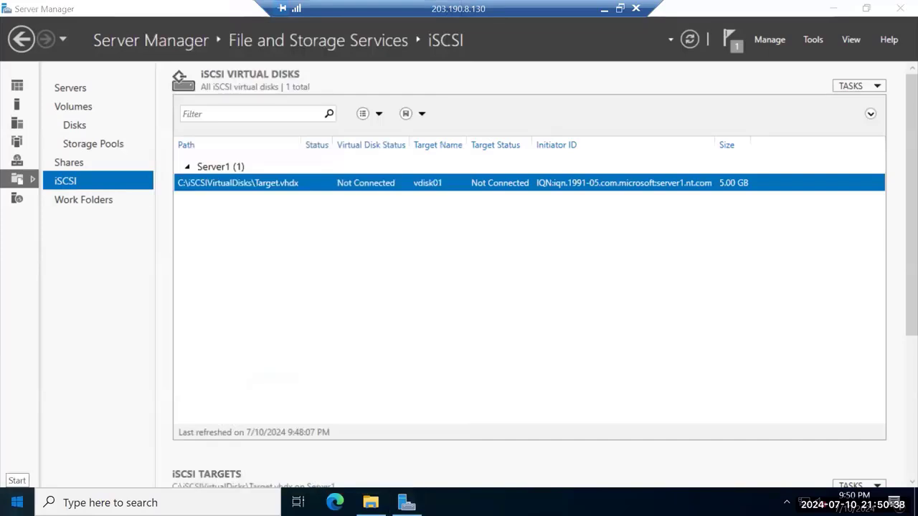
# Run diskmgmt.msc from an administrator Command Prompt to open Disk Management
pyautogui.click(17, 501)
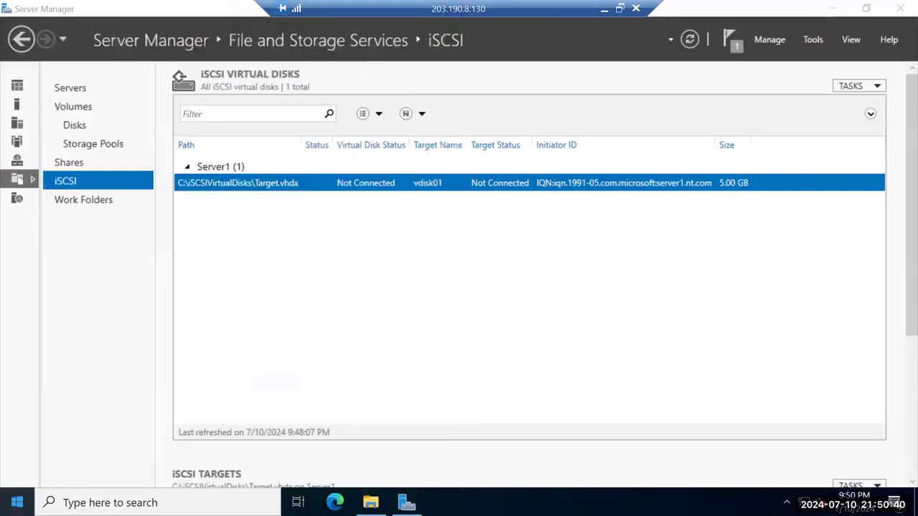
pyautogui.click(17, 501)
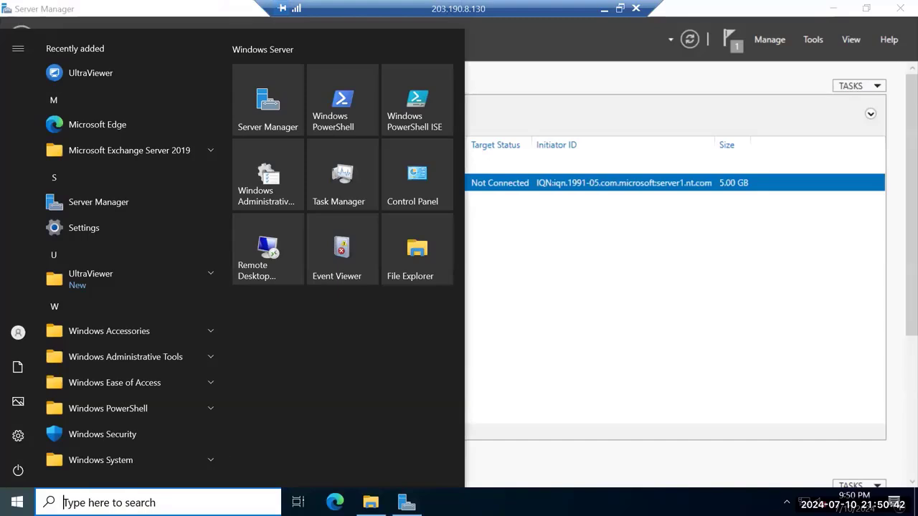
pyautogui.write('cmd')
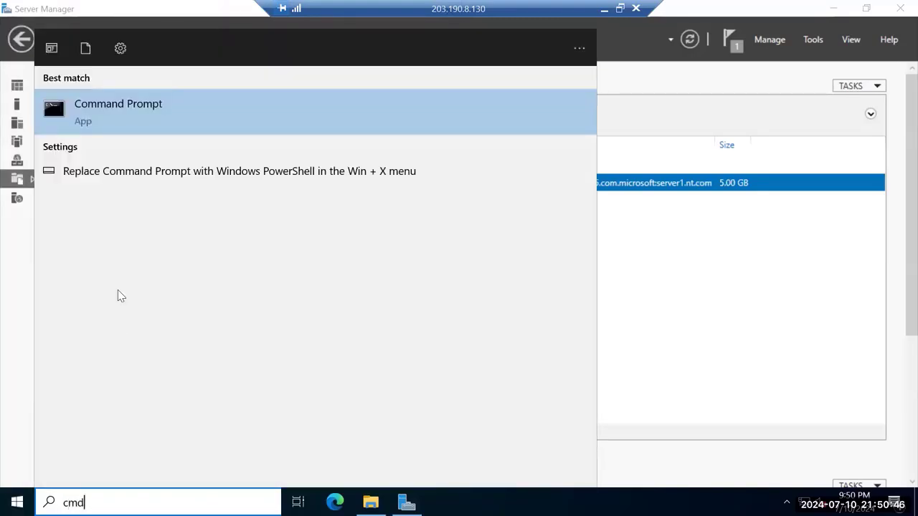
pyautogui.rightClick(123, 98)
pyautogui.click(161, 107)
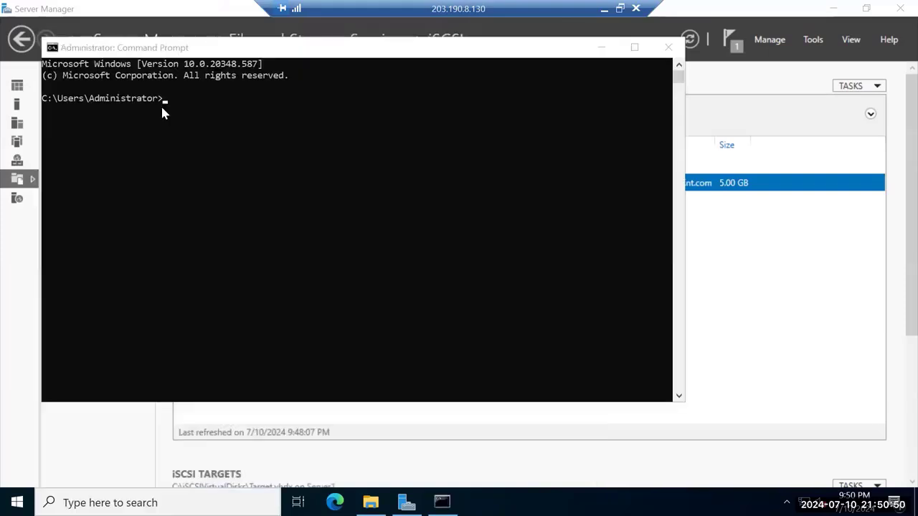
pyautogui.write('diskmgmt.m')
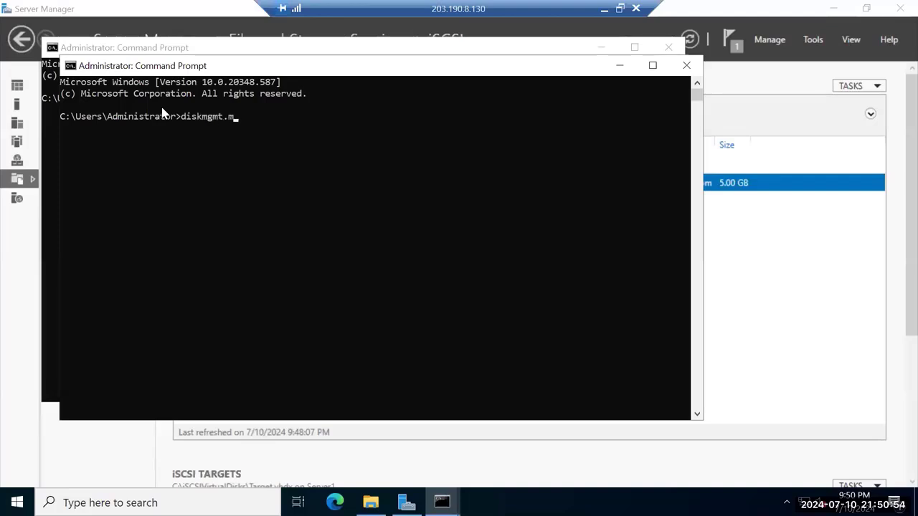
pyautogui.write('sc')
pyautogui.press('Return')
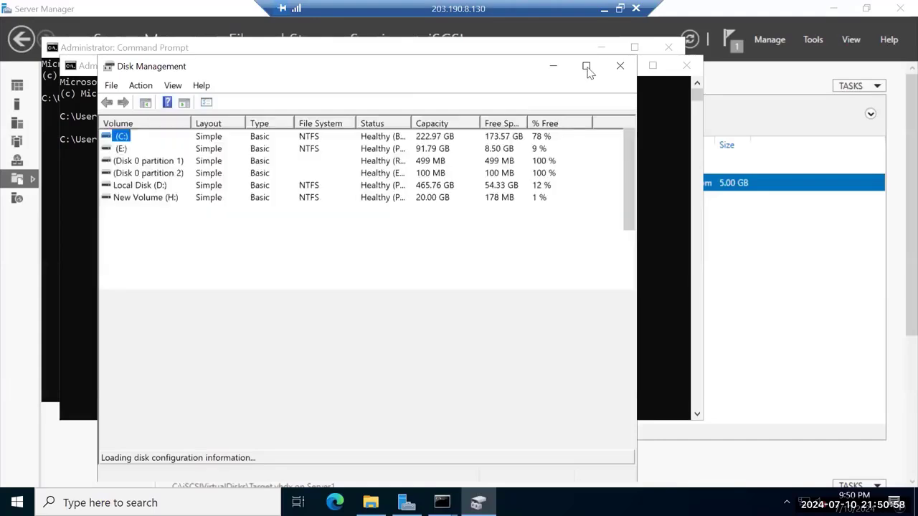
# Maximise Disk Management and inspect the options for foreign dynamic Disk 3
pyautogui.click(585, 65)
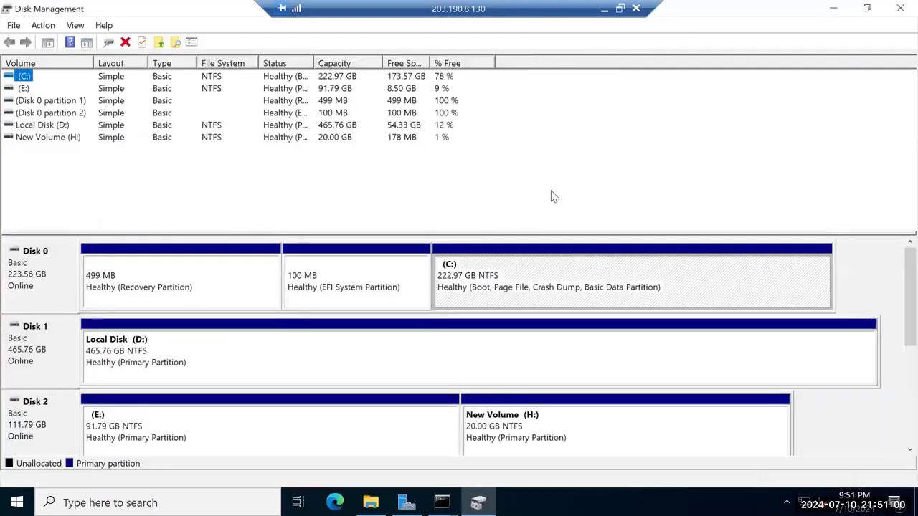
pyautogui.scroll(-1, 898, 376)
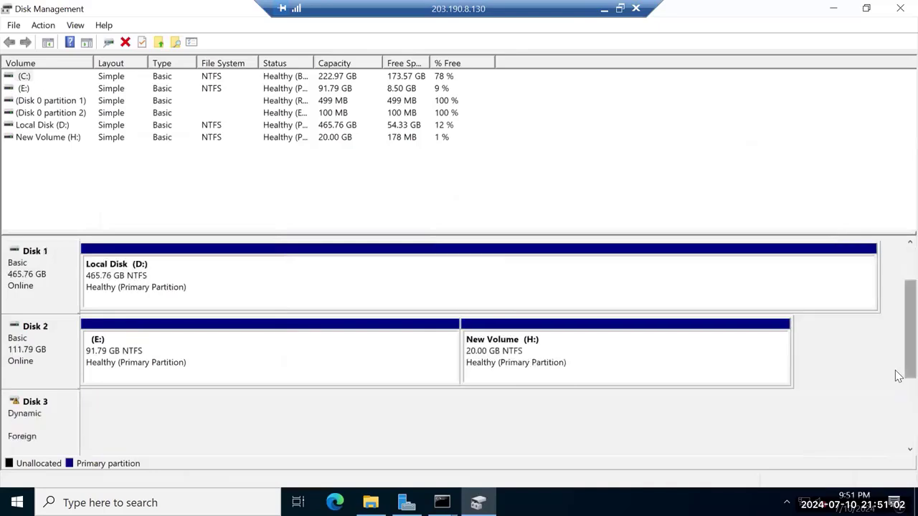
pyautogui.click(23, 419)
pyautogui.rightClick(24, 420)
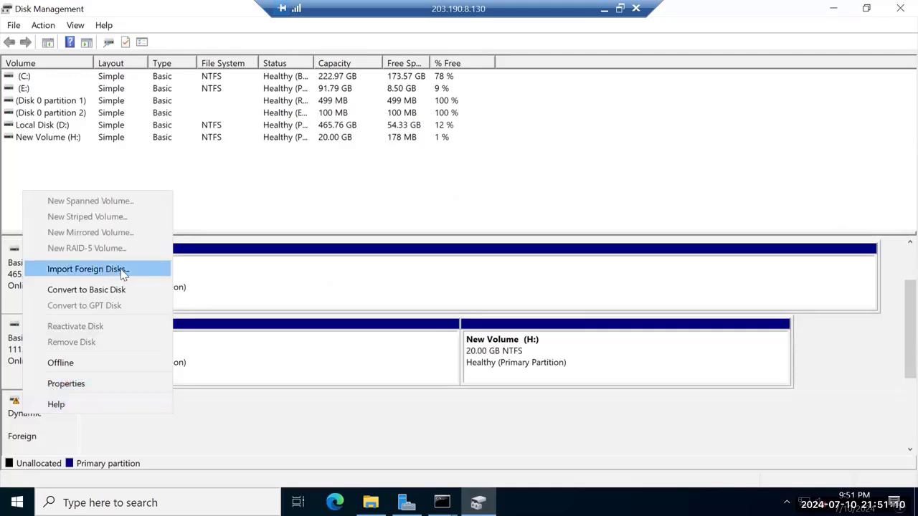
pyautogui.click(232, 449)
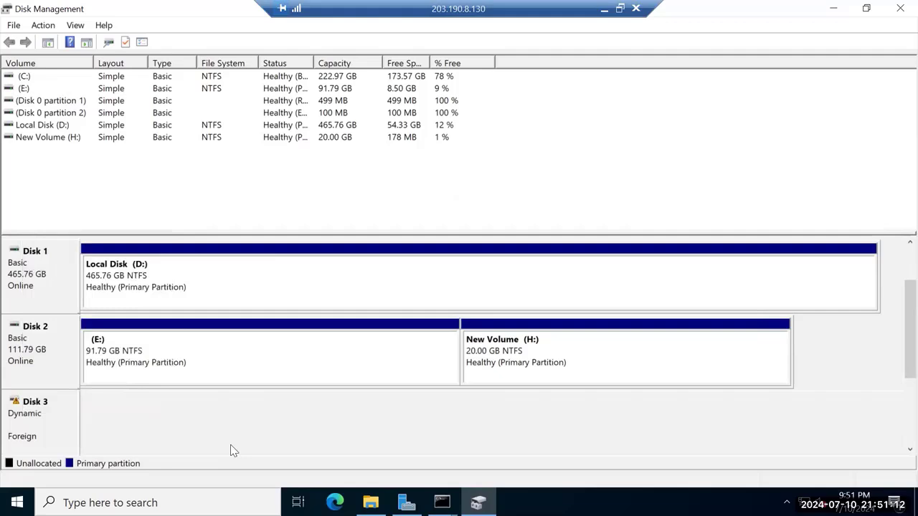
pyautogui.rightClick(40, 409)
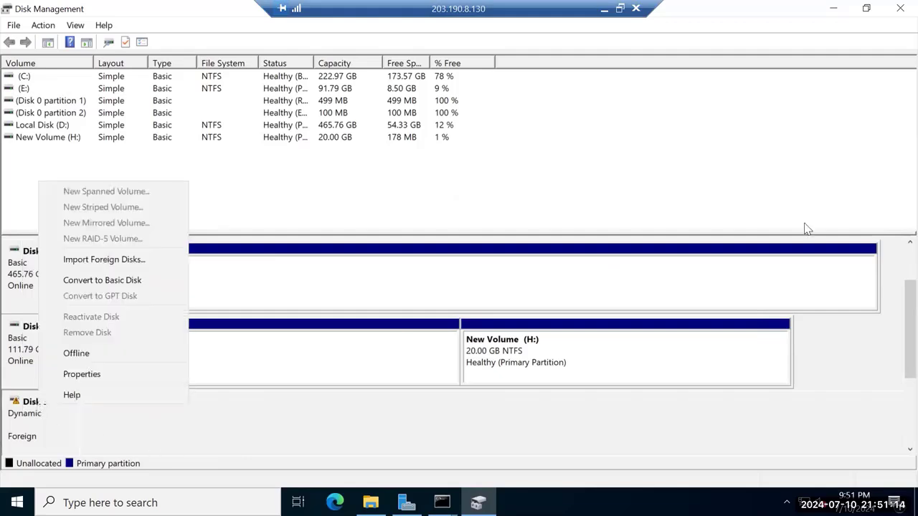
# Close both Command Prompt windows and bring Disk Management back to the front
pyautogui.click(832, 8)
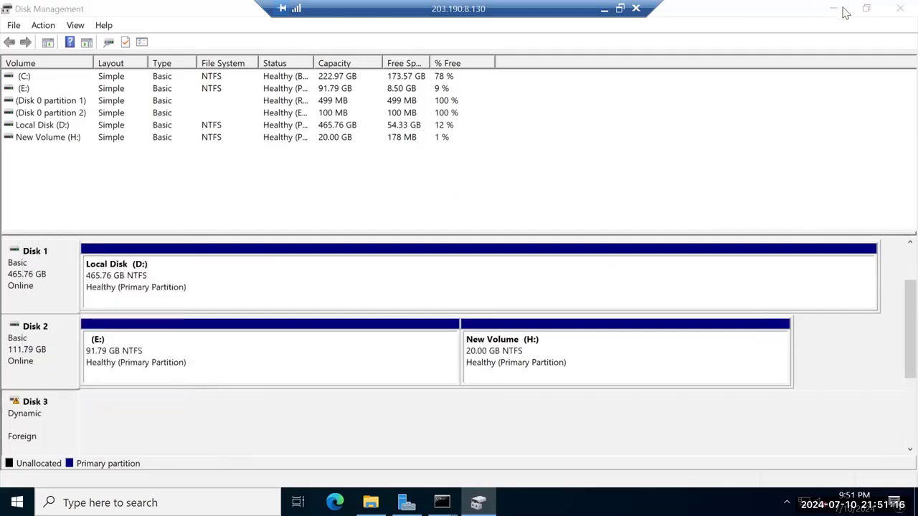
pyautogui.click(833, 8)
pyautogui.click(686, 66)
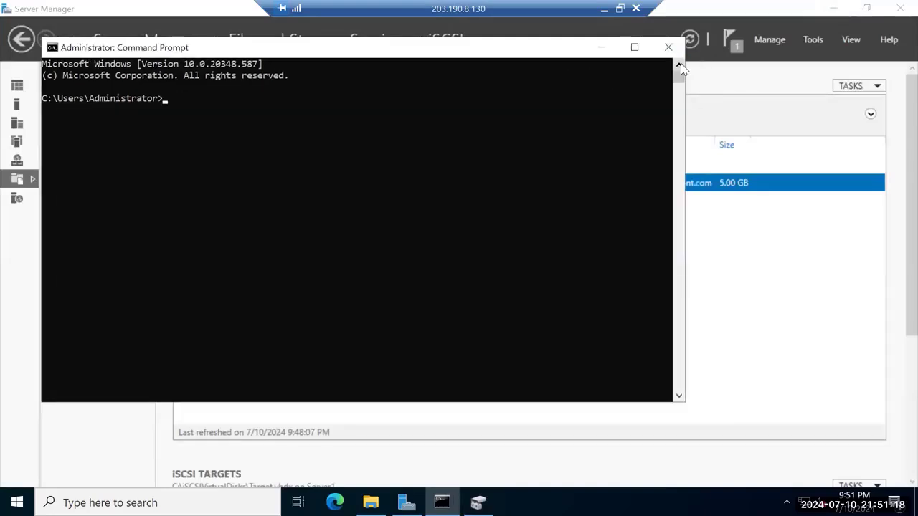
pyautogui.click(675, 55)
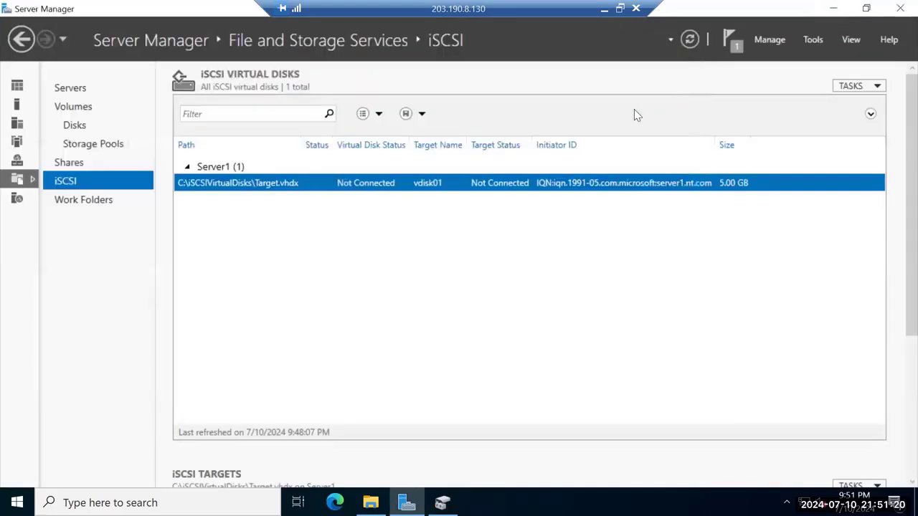
pyautogui.click(442, 502)
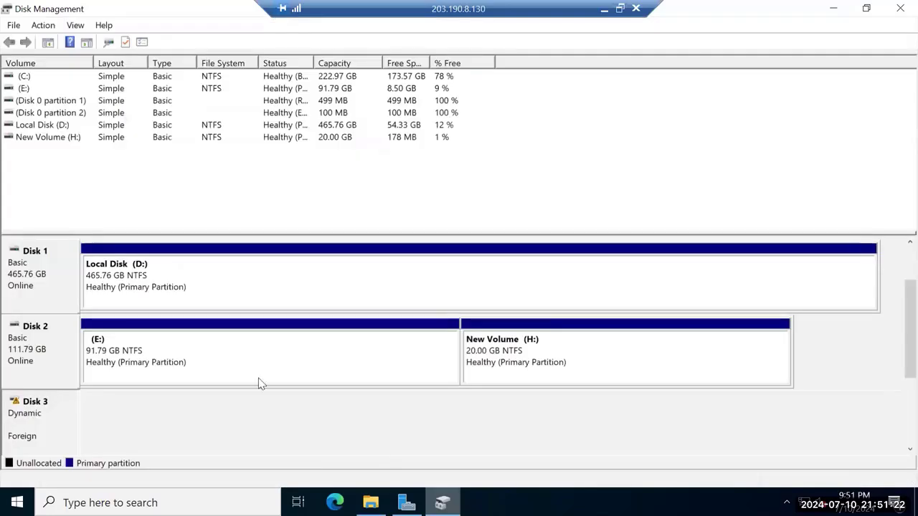
# Import foreign Disk 3 and accept its four listed volumes
pyautogui.rightClick(36, 423)
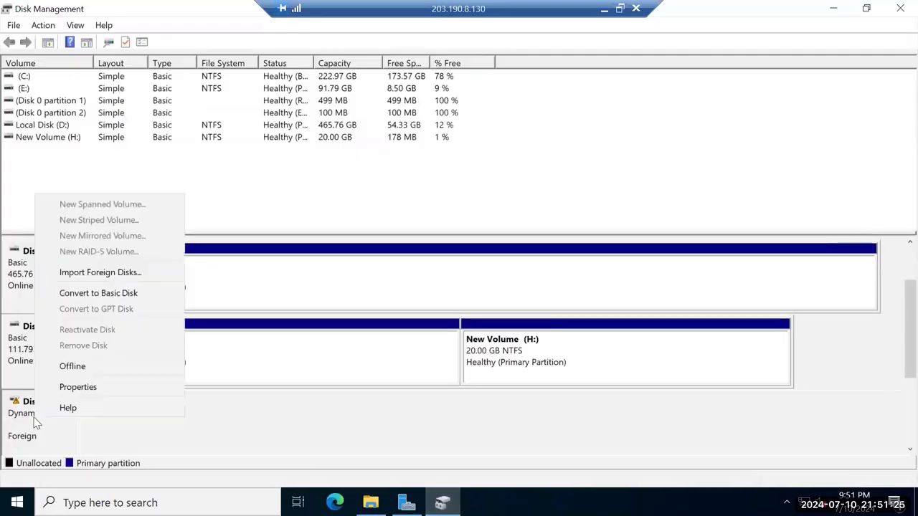
pyautogui.click(123, 274)
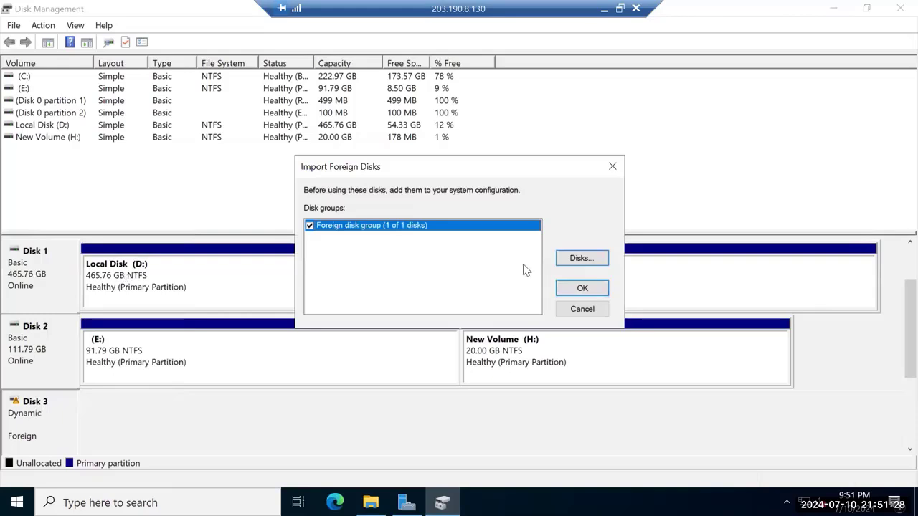
pyautogui.click(582, 287)
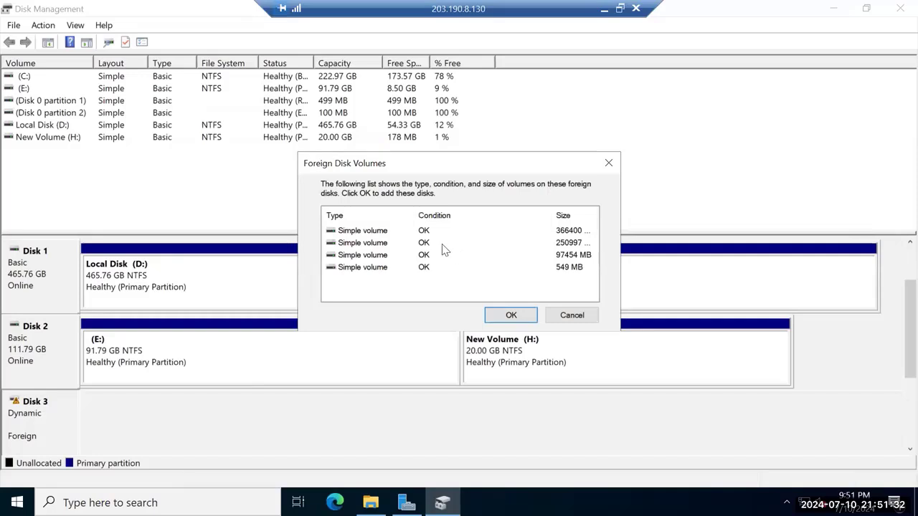
pyautogui.click(508, 318)
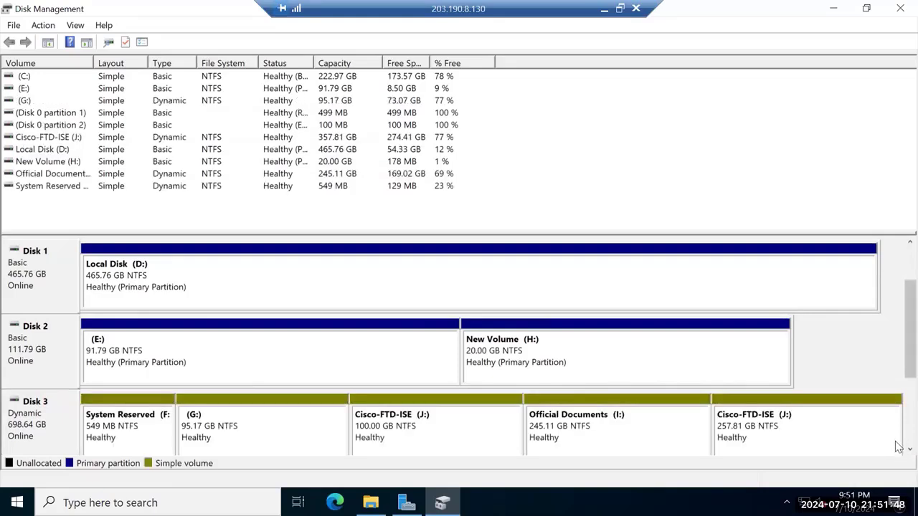
# Bring the offline Disk 4 online
pyautogui.scroll(-3, 898, 449)
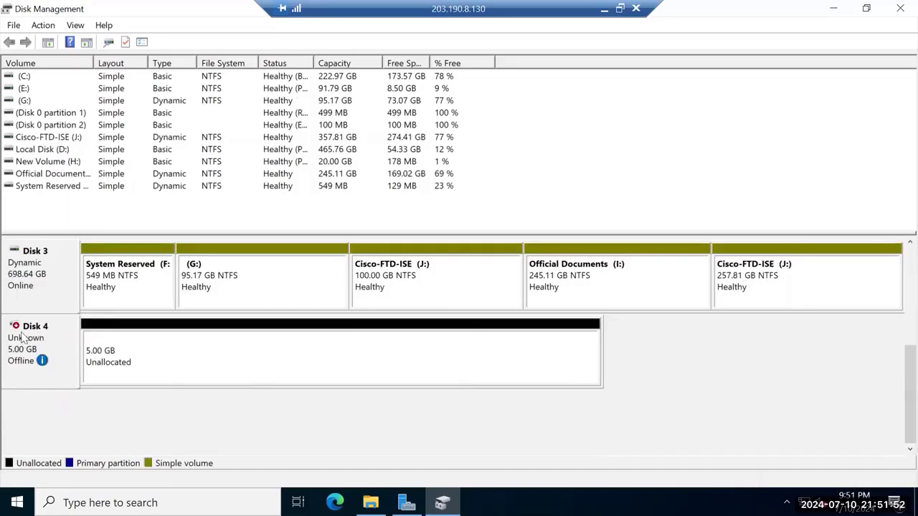
pyautogui.rightClick(31, 269)
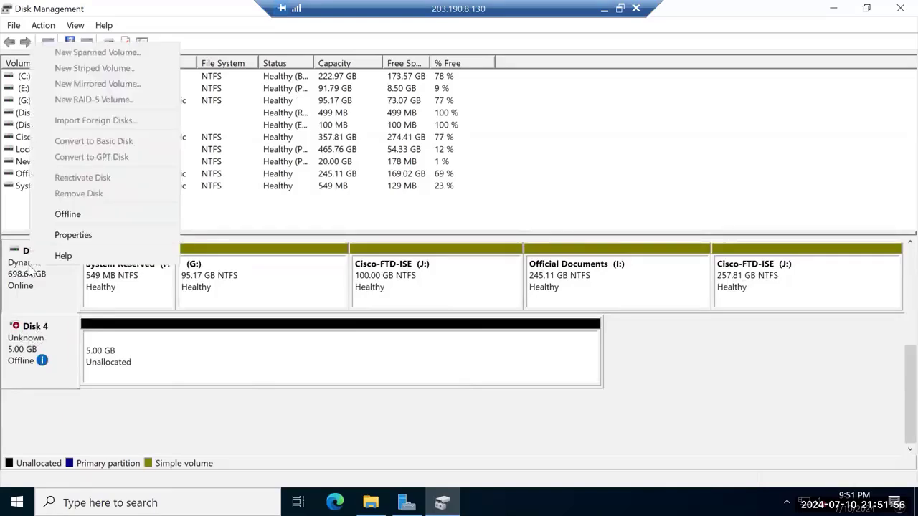
pyautogui.click(667, 355)
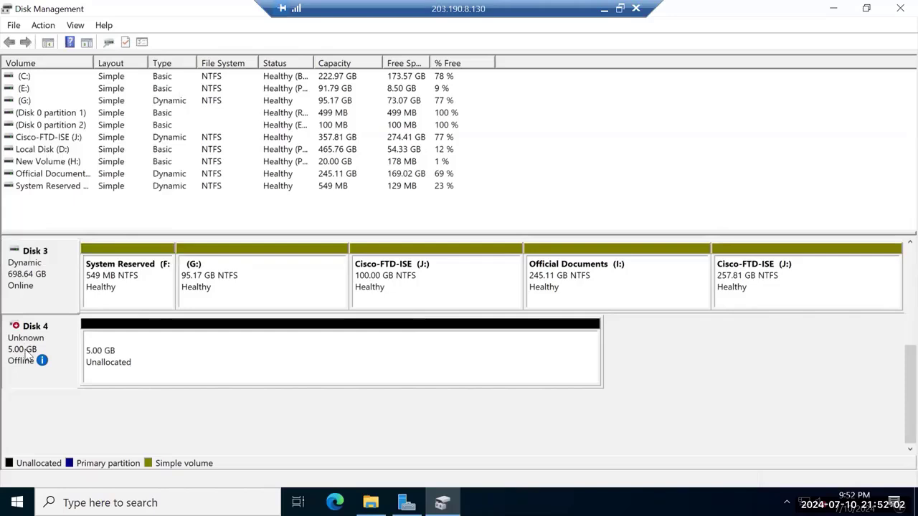
pyautogui.rightClick(26, 349)
pyautogui.click(70, 360)
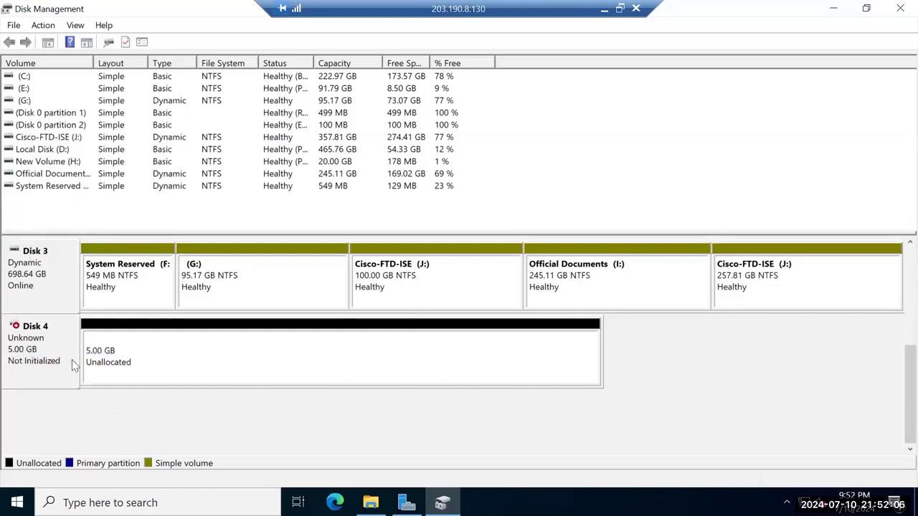
# Initialize Disk 4 with the GPT partition style
pyautogui.click(27, 347)
pyautogui.rightClick(28, 347)
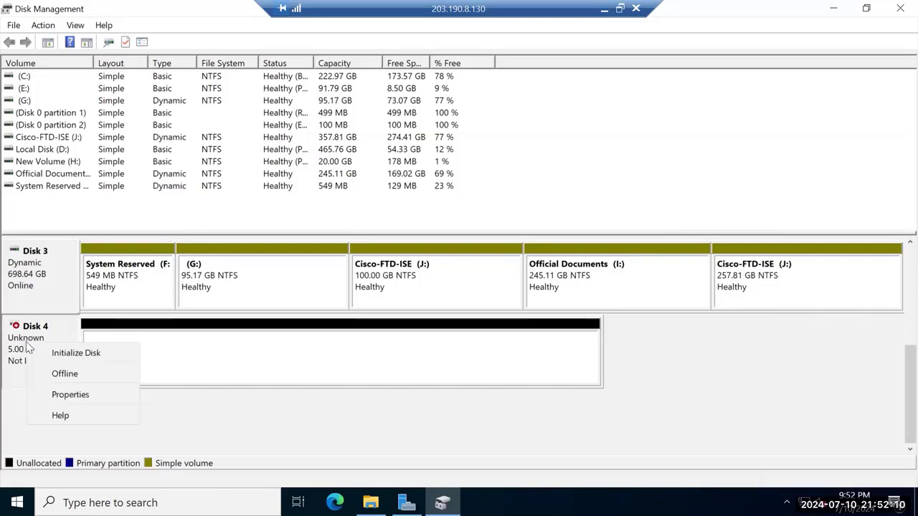
pyautogui.click(76, 353)
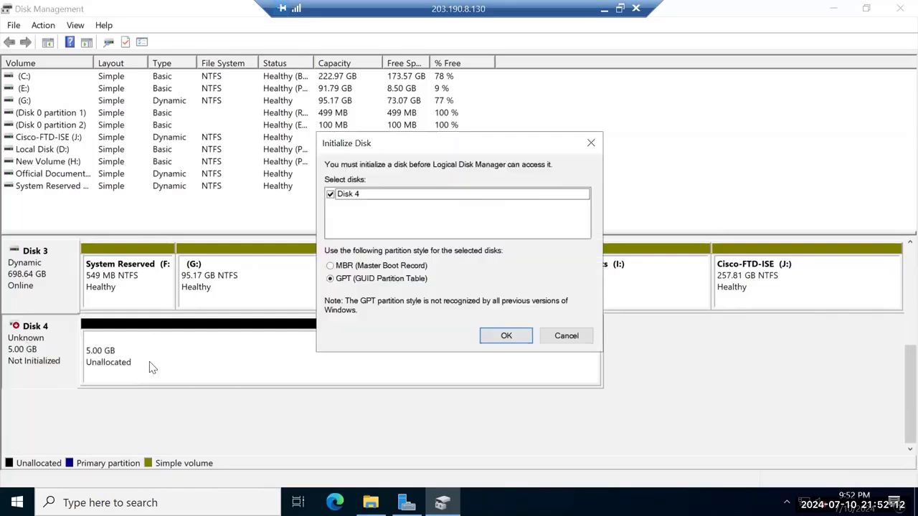
pyautogui.click(507, 337)
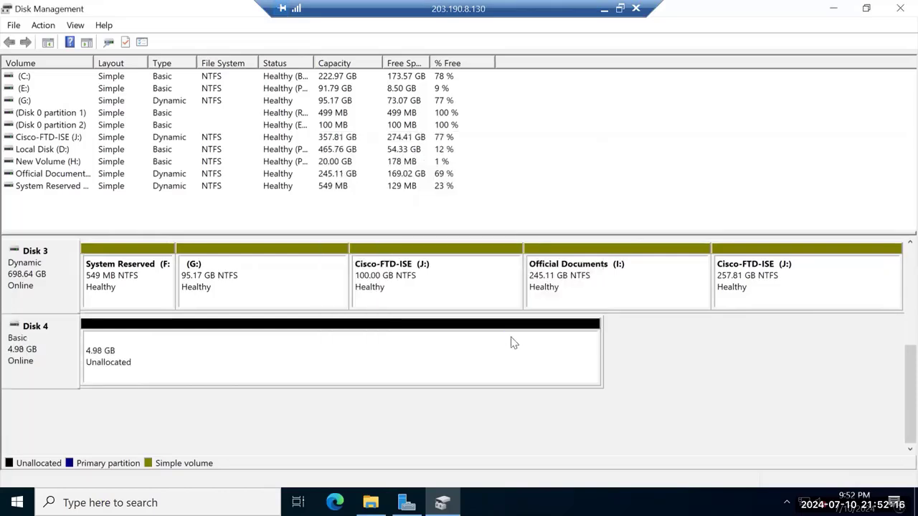
# Take Disk 3 offline, then select Disk 4's unallocated space
pyautogui.rightClick(24, 283)
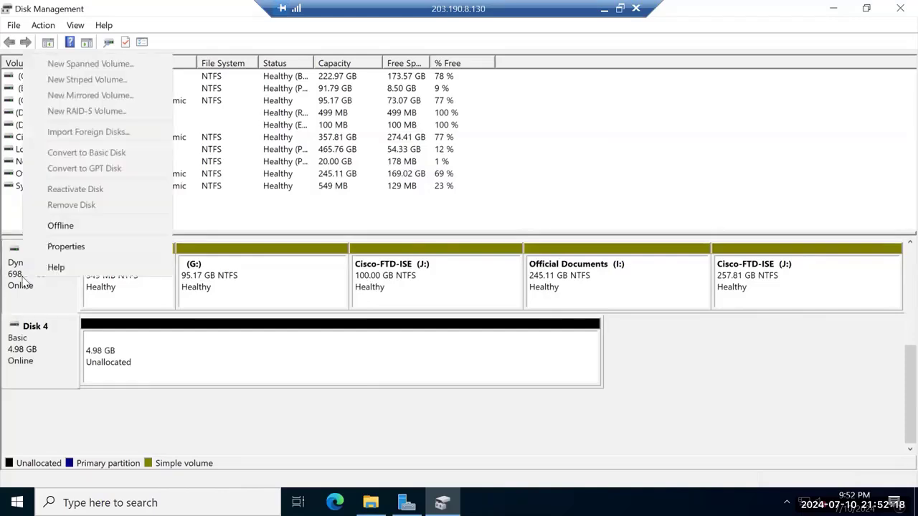
pyautogui.click(65, 224)
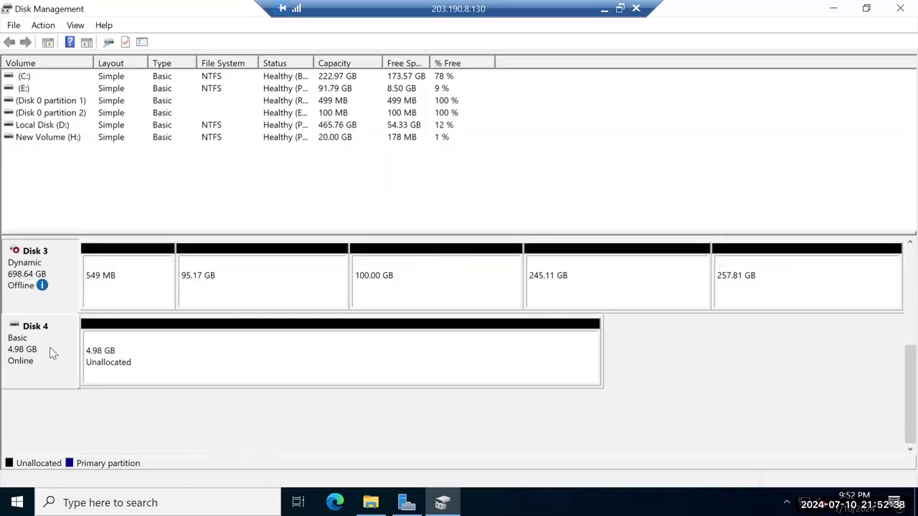
pyautogui.click(138, 360)
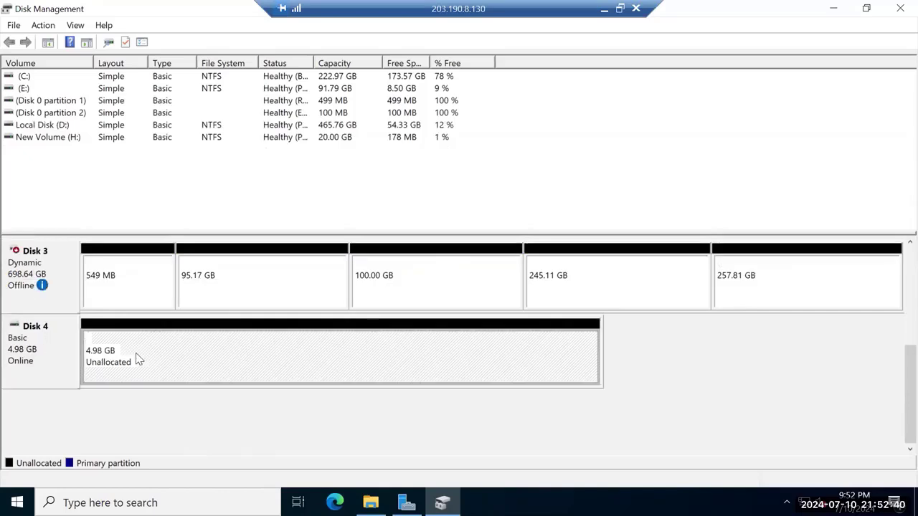
# Create a full-size 5102 MB NTFS simple volume on Disk 4 with drive letter F
pyautogui.rightClick(139, 360)
pyautogui.click(203, 367)
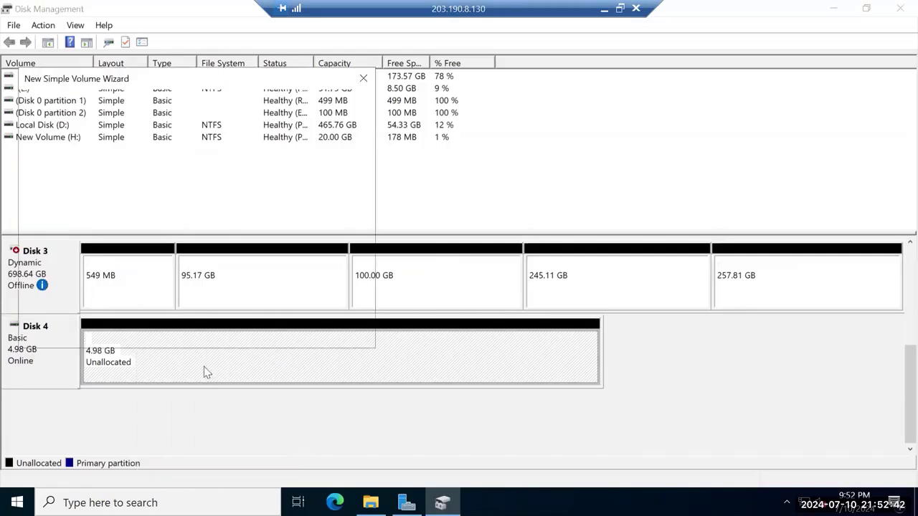
pyautogui.click(279, 333)
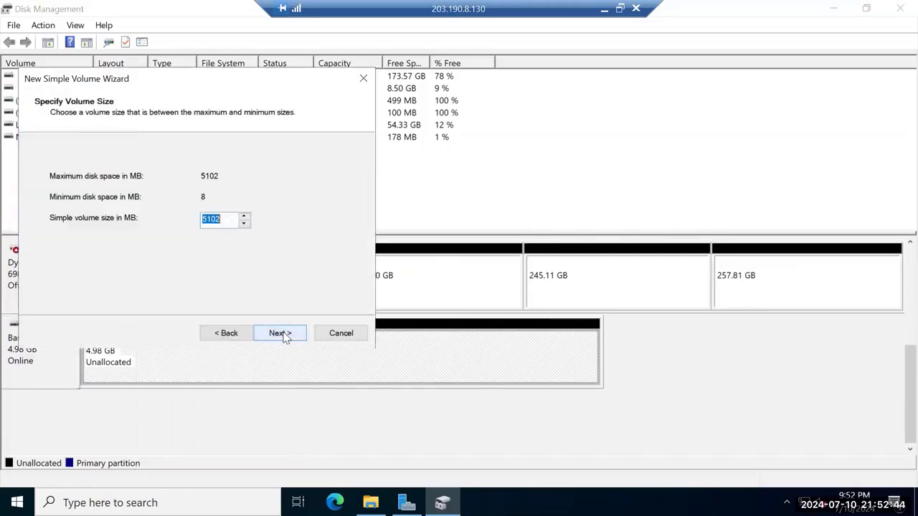
pyautogui.click(280, 333)
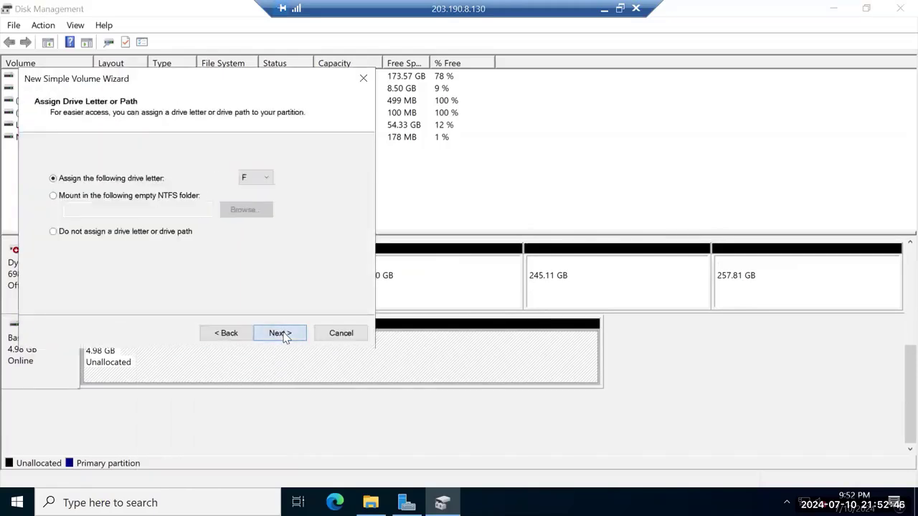
pyautogui.click(279, 332)
pyautogui.click(279, 333)
pyautogui.click(280, 333)
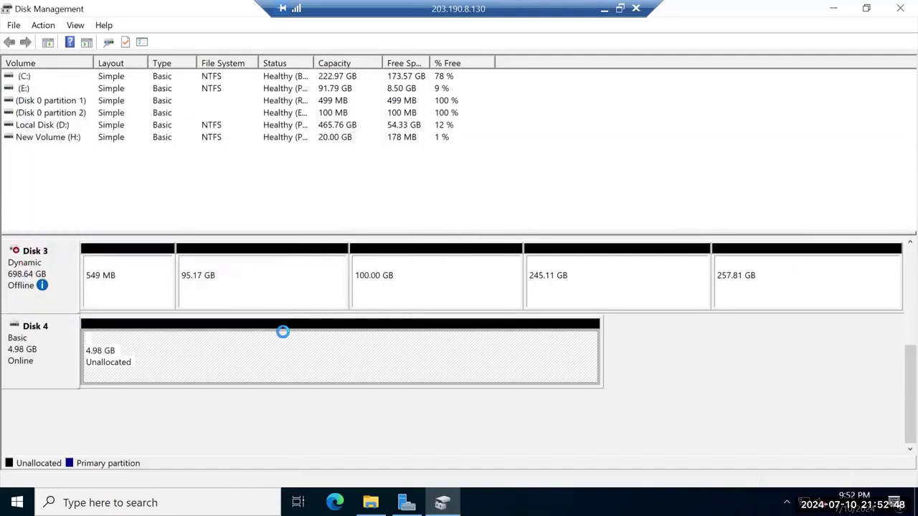
# Open the new F: drive in File Explorer
pyautogui.click(834, 10)
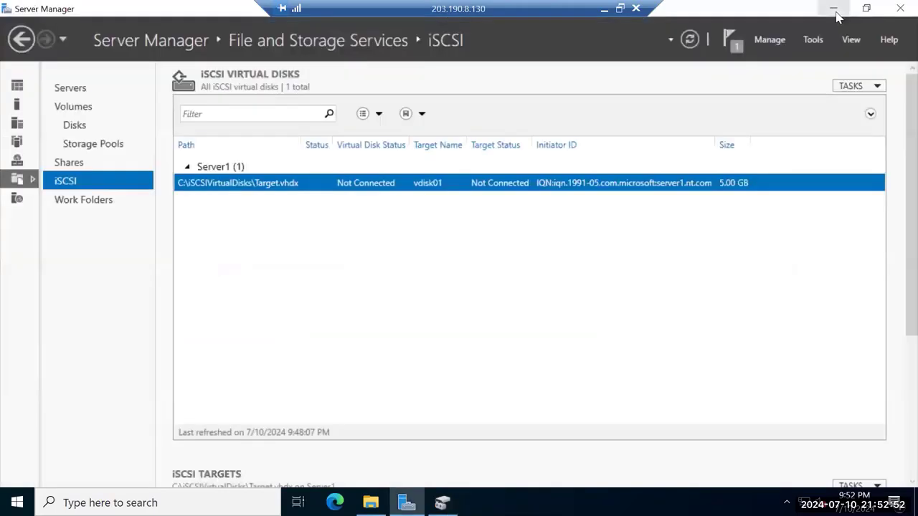
pyautogui.click(833, 8)
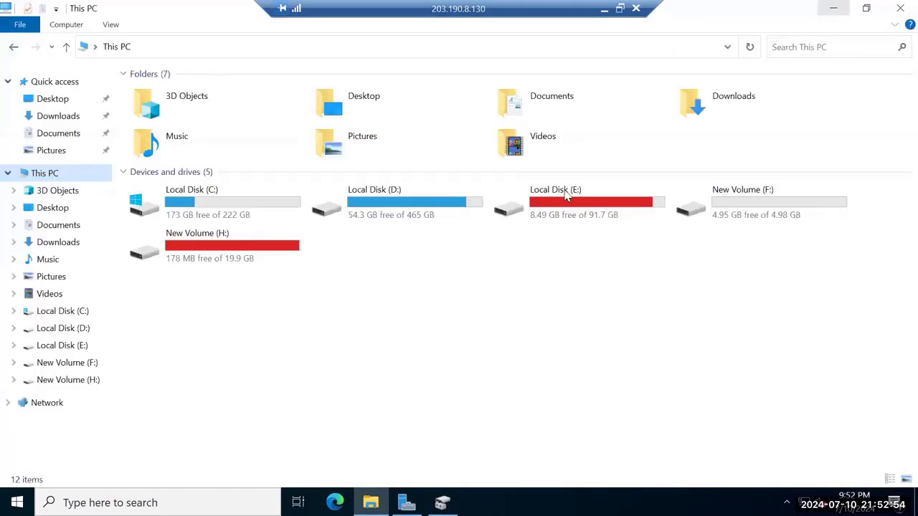
pyautogui.doubleClick(760, 203)
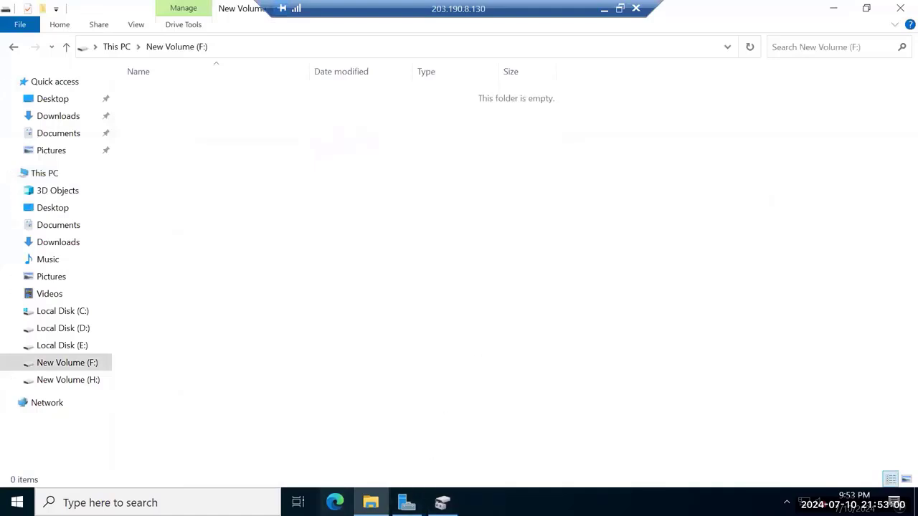
# Create a new folder named DB03 on drive F:
pyautogui.click(335, 502)
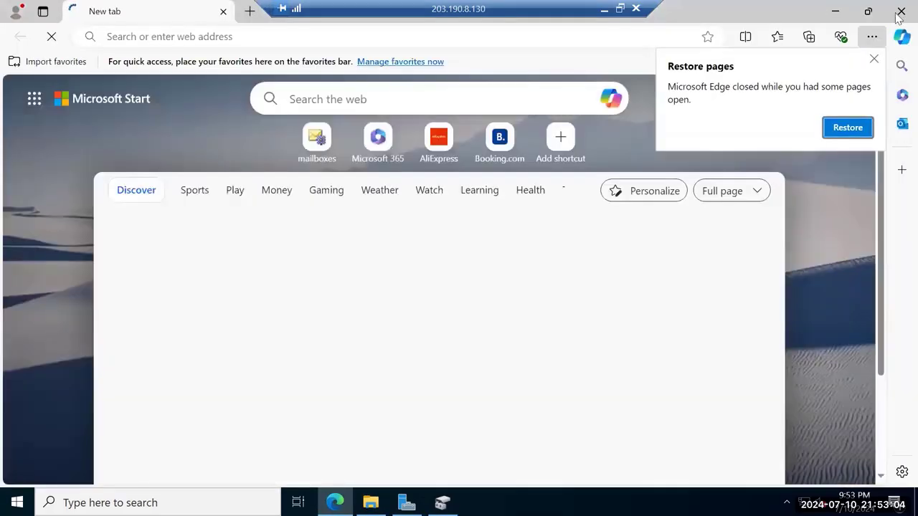
pyautogui.click(900, 10)
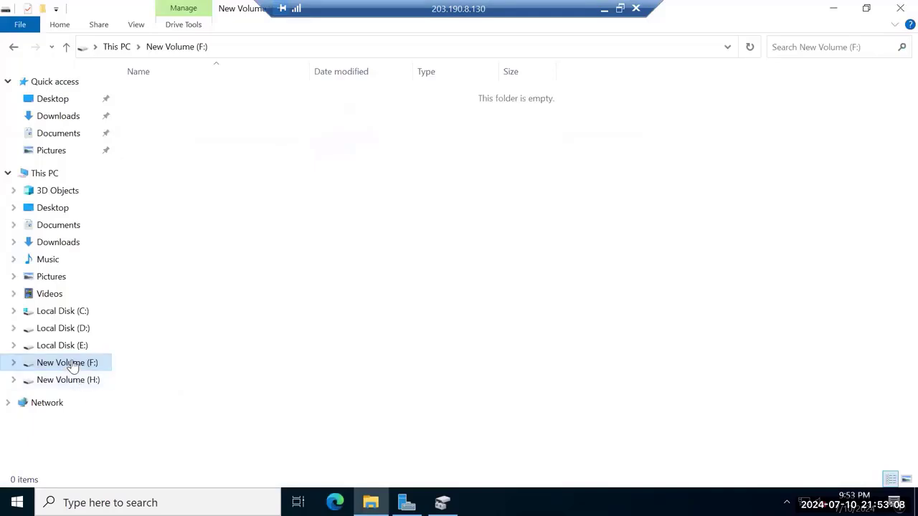
pyautogui.rightClick(213, 173)
pyautogui.moveTo(275, 338)
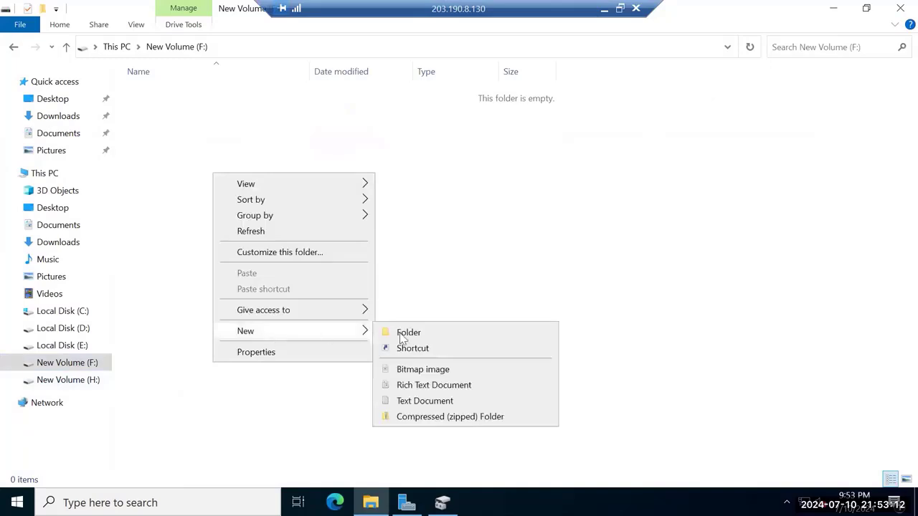
pyautogui.click(423, 334)
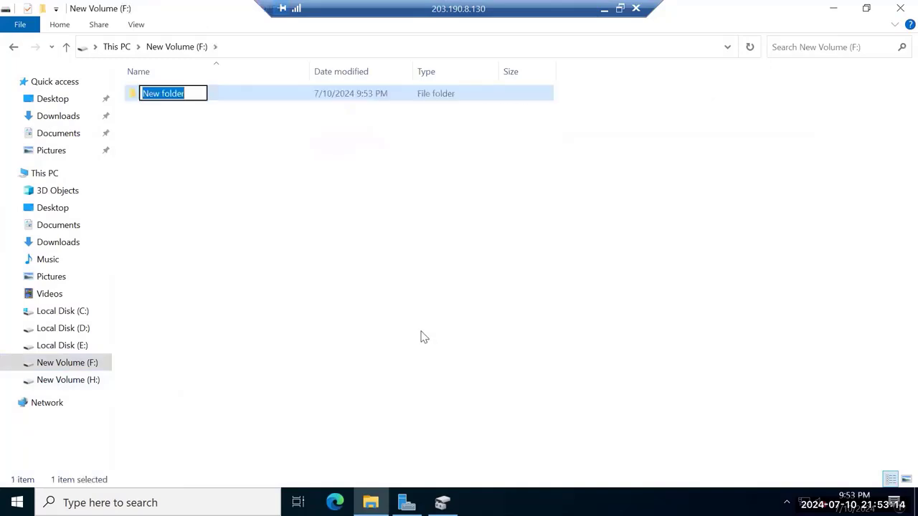
pyautogui.press('BackSpace')
pyautogui.write('DB')
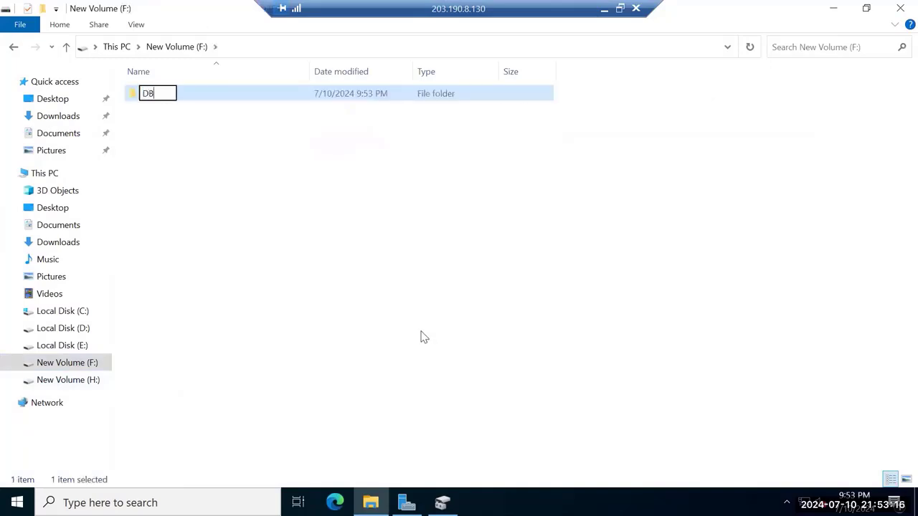
pyautogui.write('03')
pyautogui.press('Return')
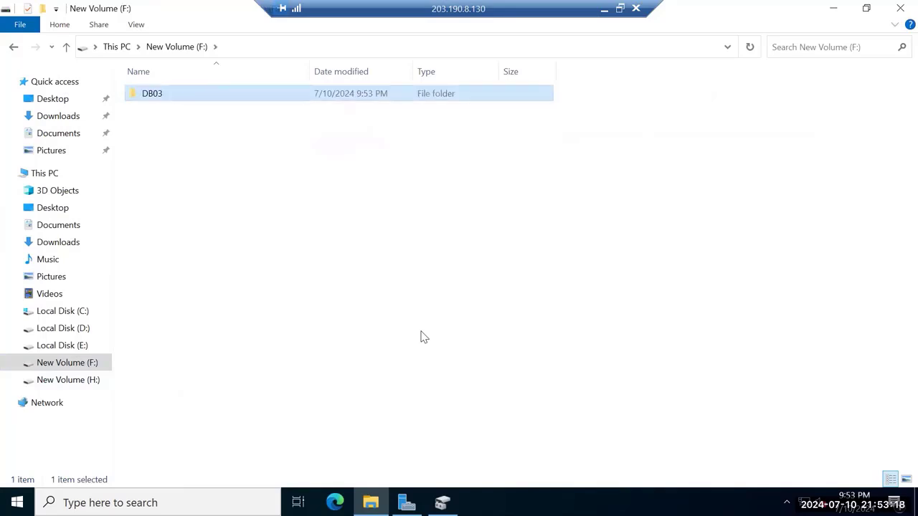
# Open DB03 and select its F:\DB03 path in the address bar
pyautogui.doubleClick(233, 100)
pyautogui.click(269, 46)
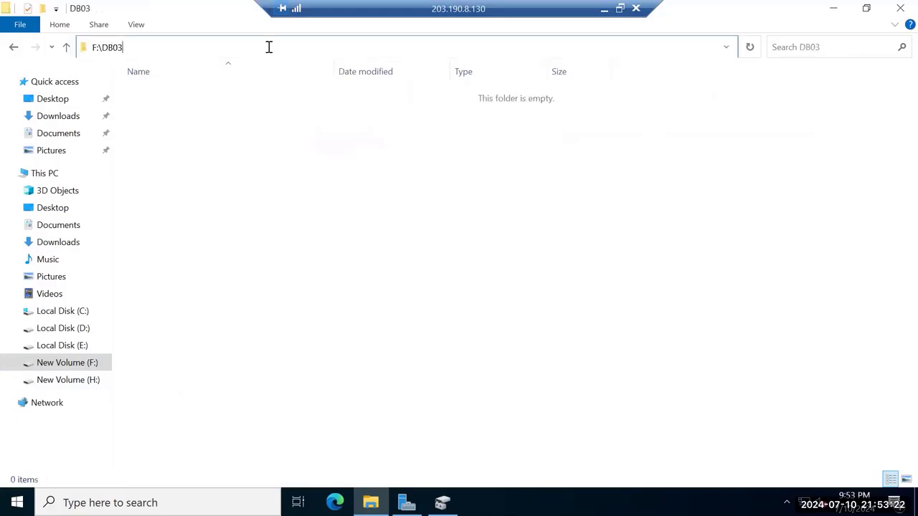
pyautogui.hotkey('ctrl', 'a')
pyautogui.hotkey('ctrl', 'c')
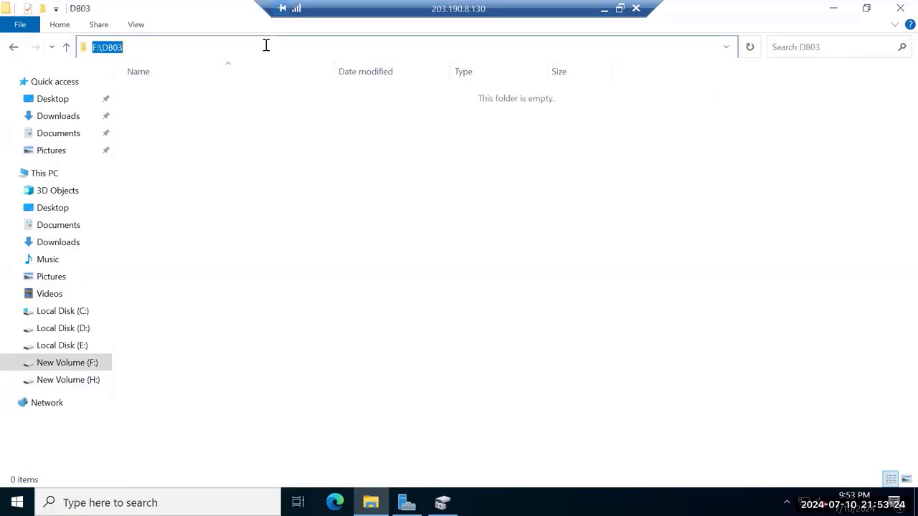
pyautogui.click(334, 502)
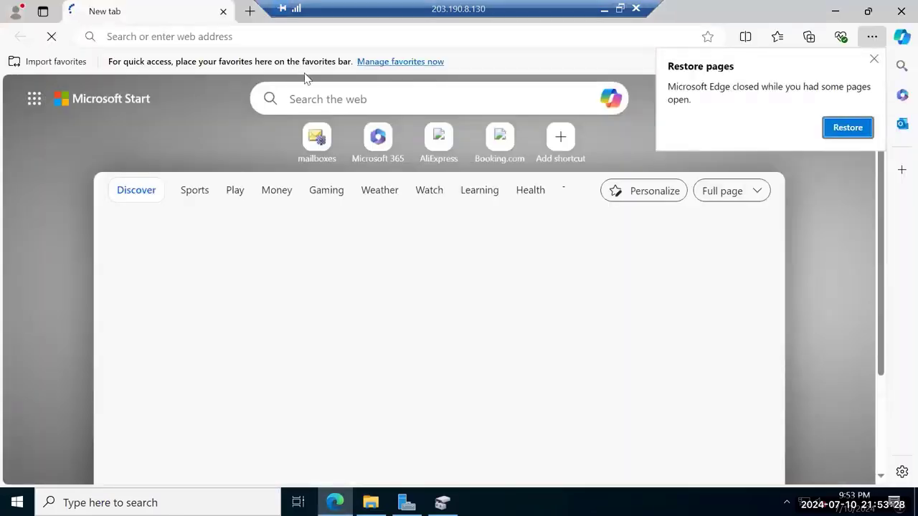
pyautogui.click(259, 36)
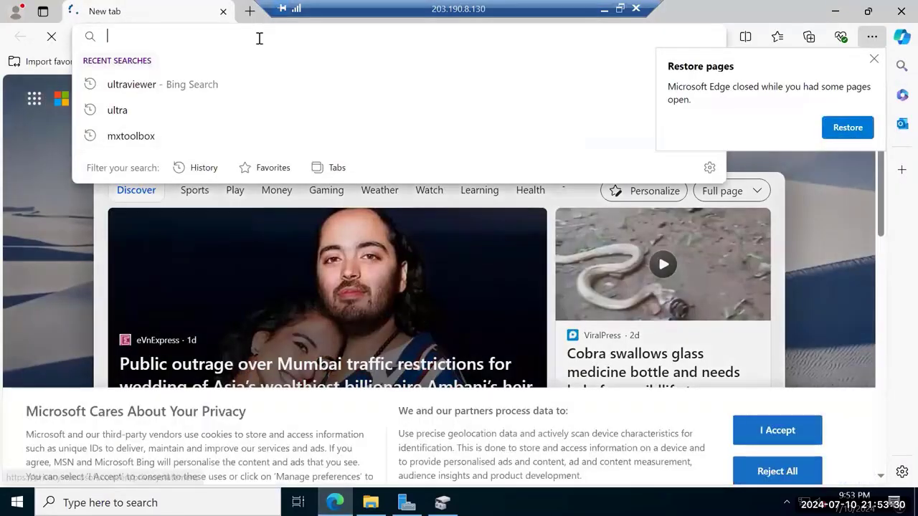
pyautogui.write('h')
pyautogui.press('Return')
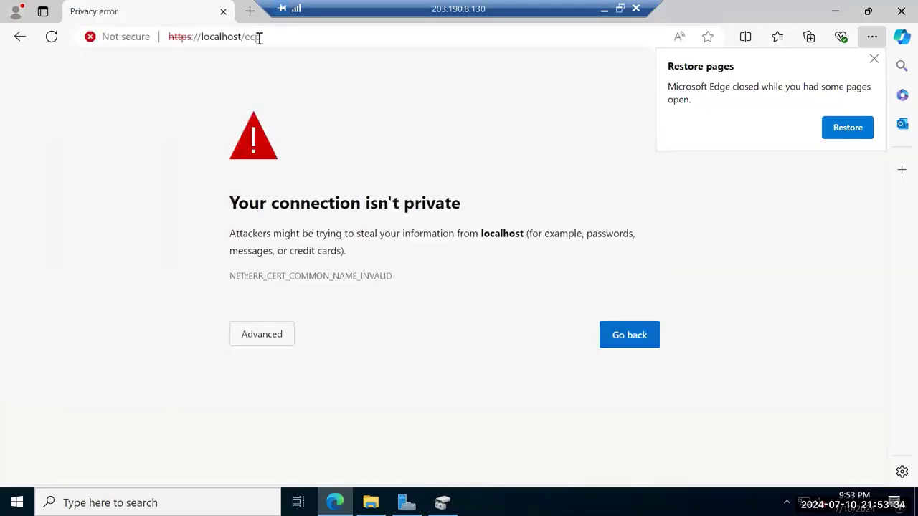
pyautogui.click(271, 338)
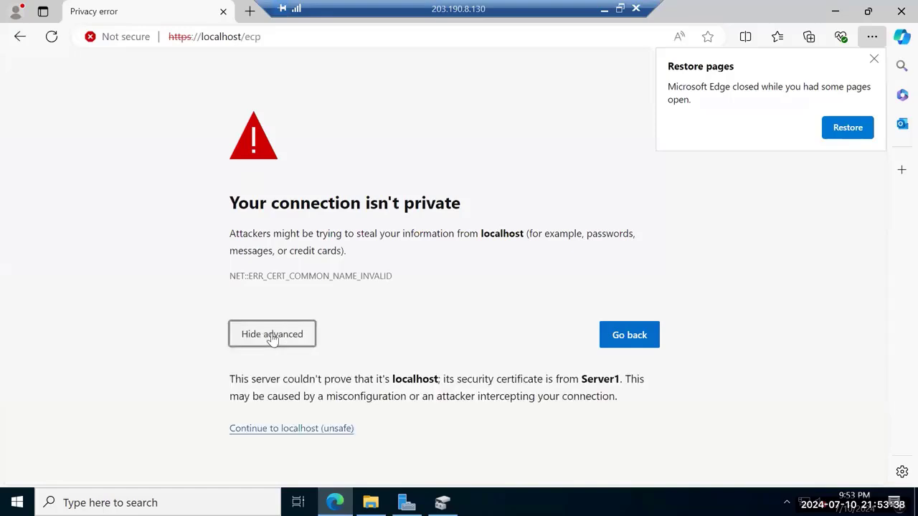
pyautogui.click(299, 430)
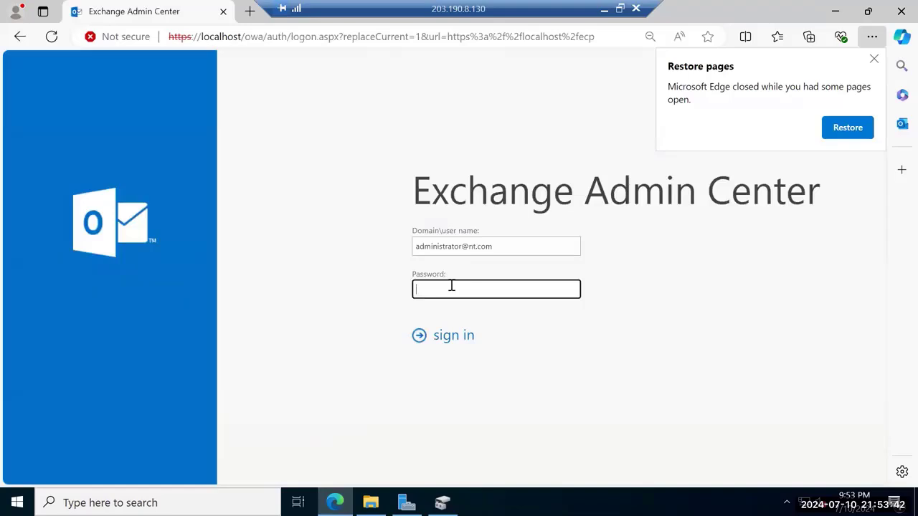
# Sign in to the admin center with the administrator password
pyautogui.write('•••••••••')
pyautogui.press('Return')
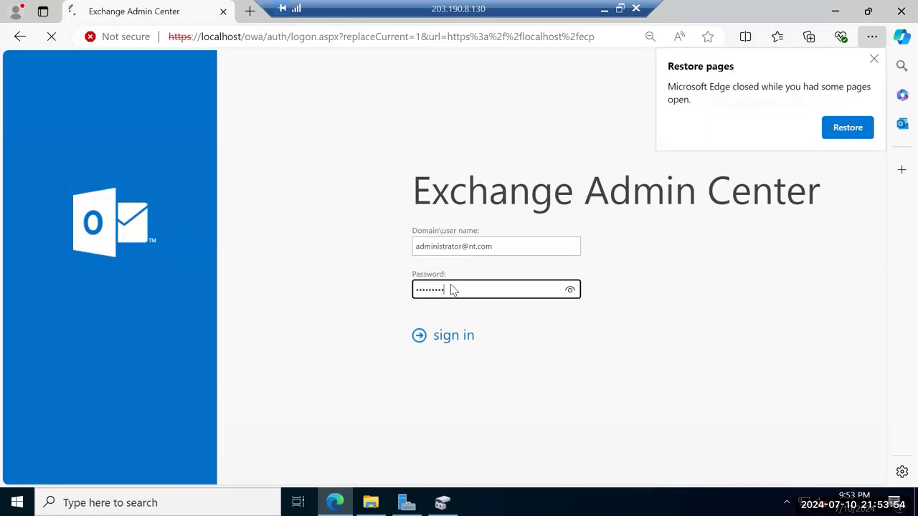
pyautogui.click(873, 59)
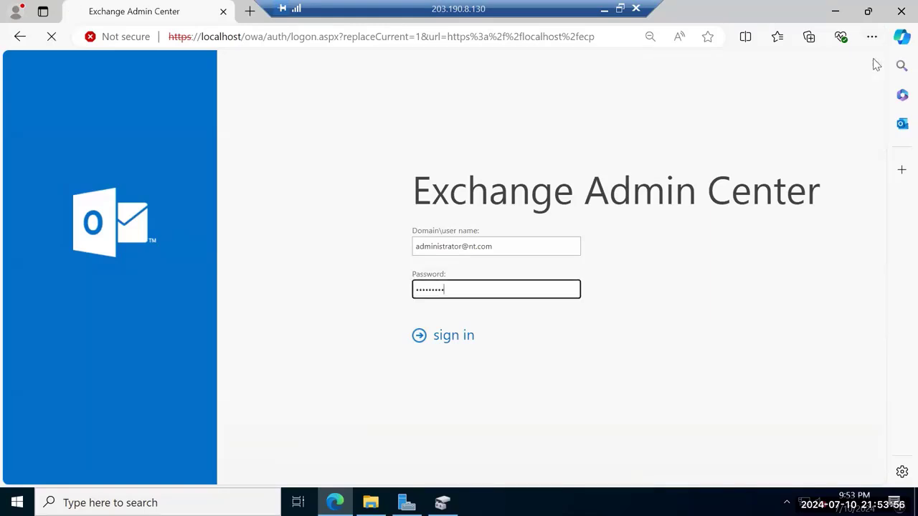
pyautogui.click(459, 340)
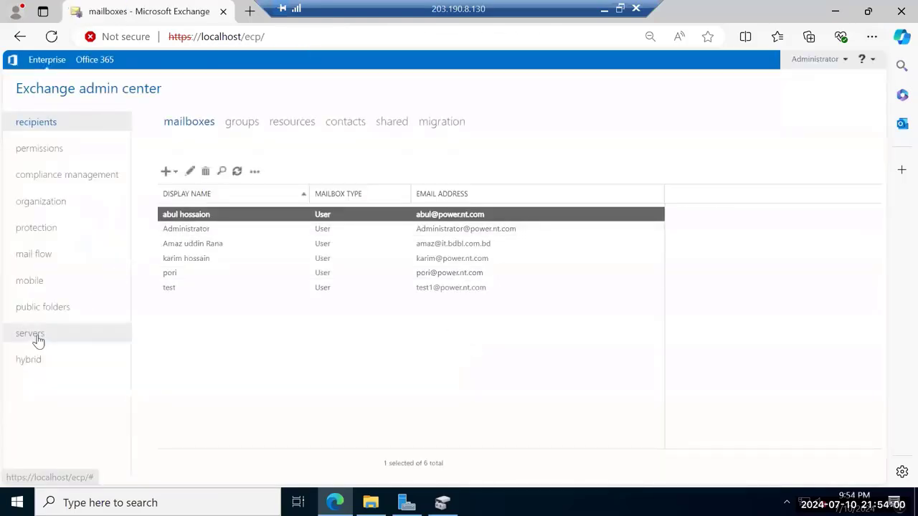
# Start a new mailbox database named DB03 on server SERVER1
pyautogui.moveTo(38, 341); pyautogui.dragTo(42, 343)
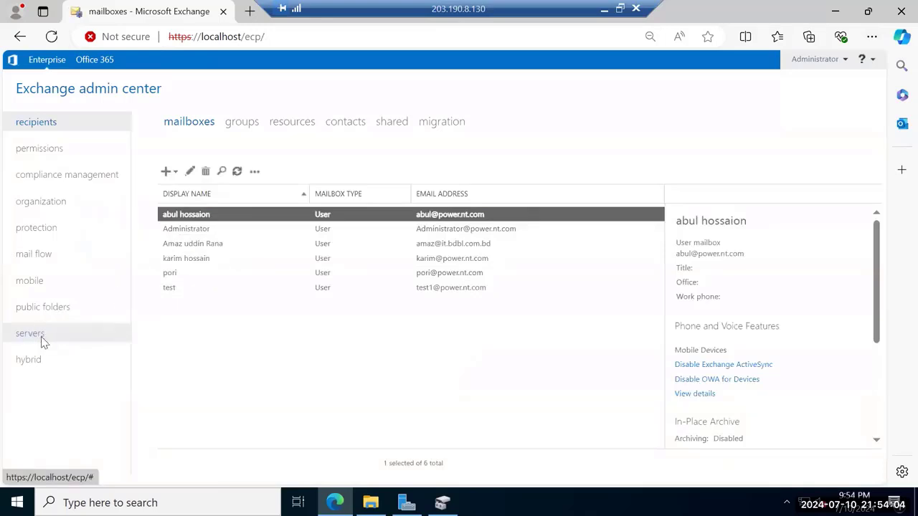
pyautogui.click(41, 337)
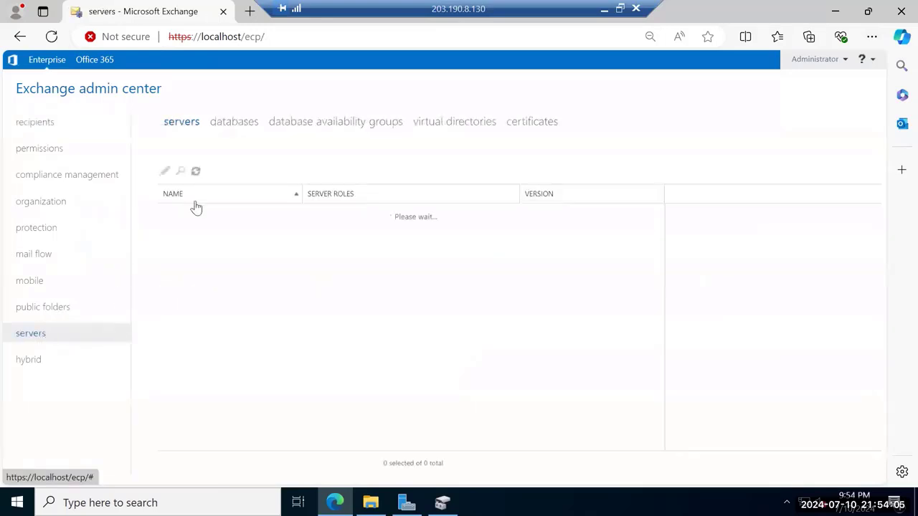
pyautogui.click(236, 125)
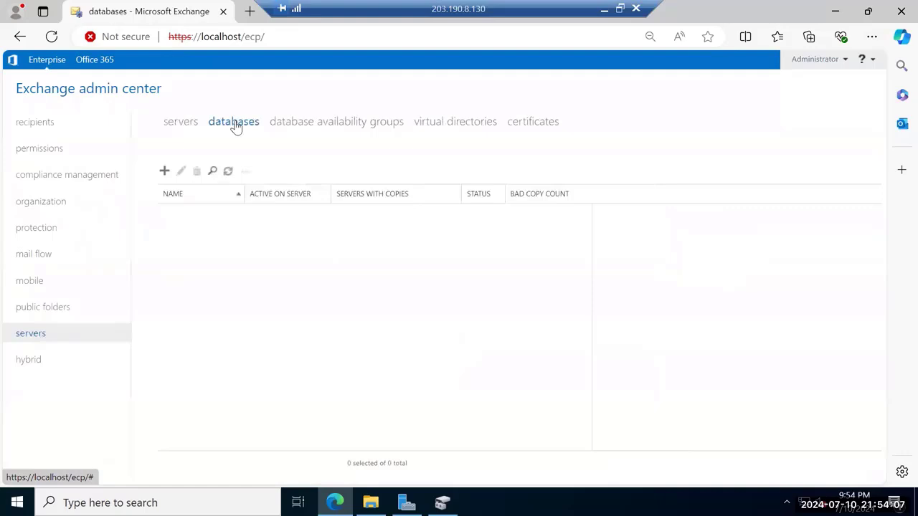
pyautogui.click(164, 171)
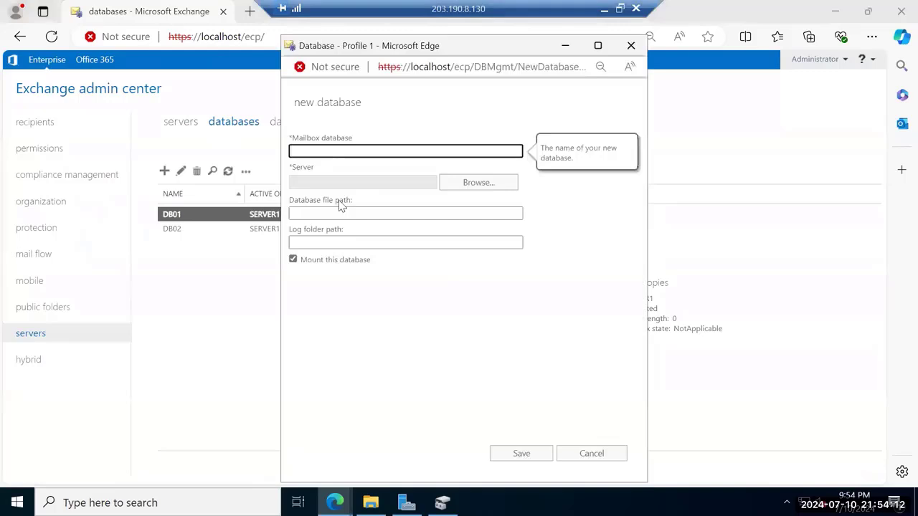
pyautogui.press('Tab')
pyautogui.press('Return')
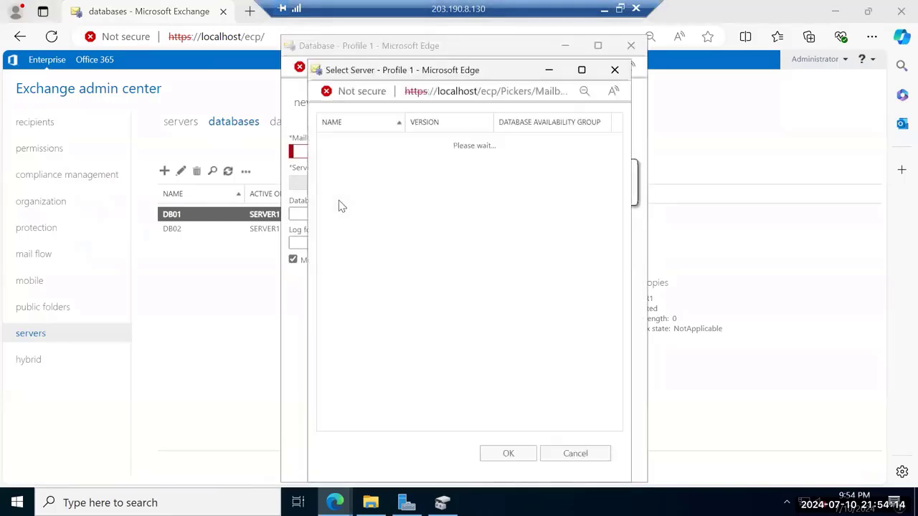
pyautogui.click(616, 70)
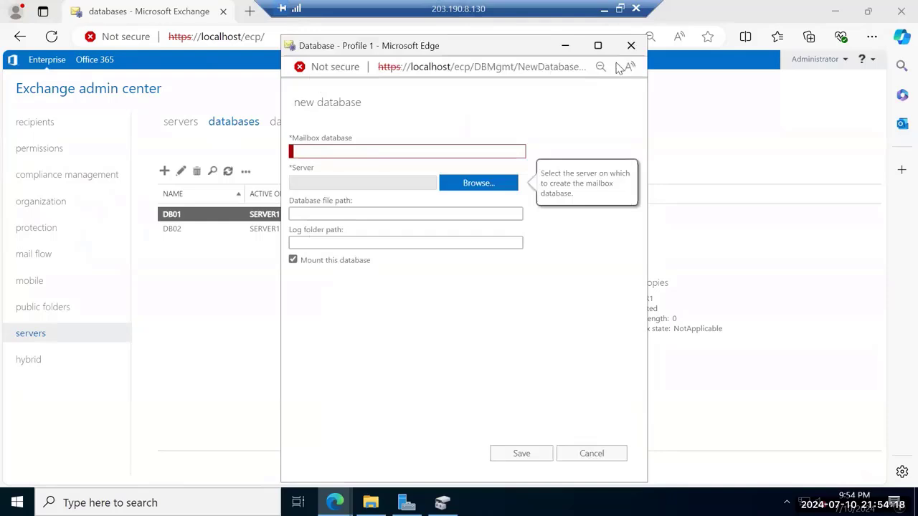
pyautogui.hotkey('shift', 'Tab')
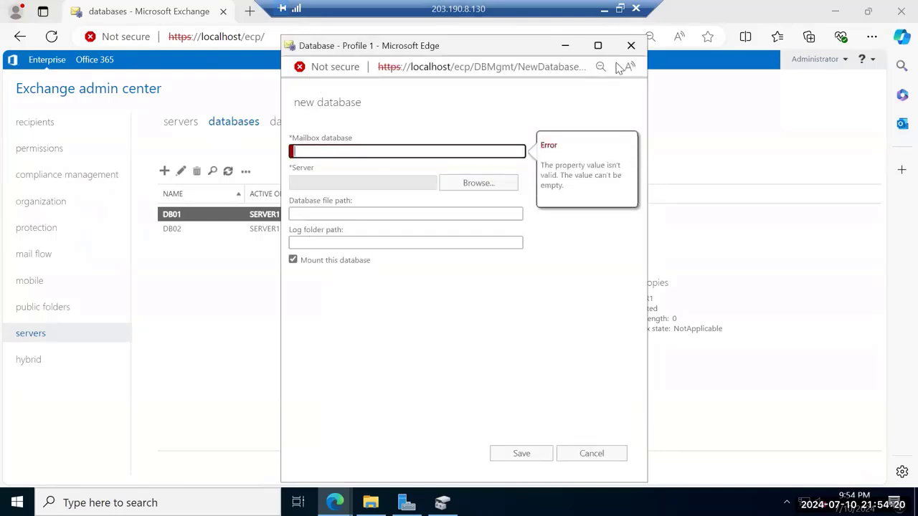
pyautogui.write('DB03')
pyautogui.press('Tab')
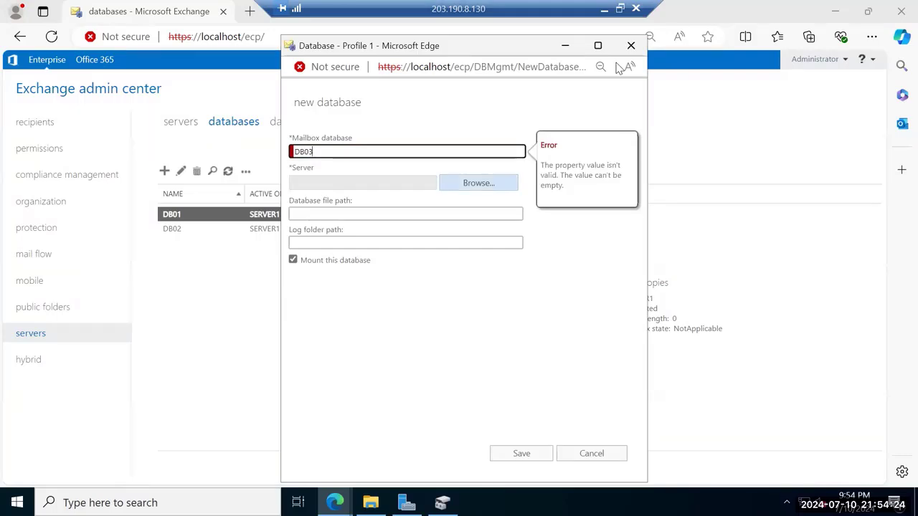
pyautogui.press('Return')
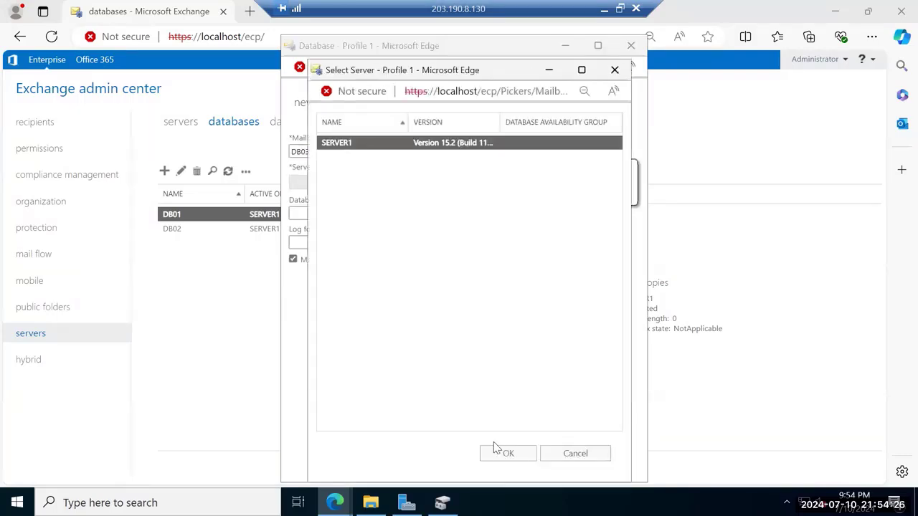
pyautogui.click(506, 454)
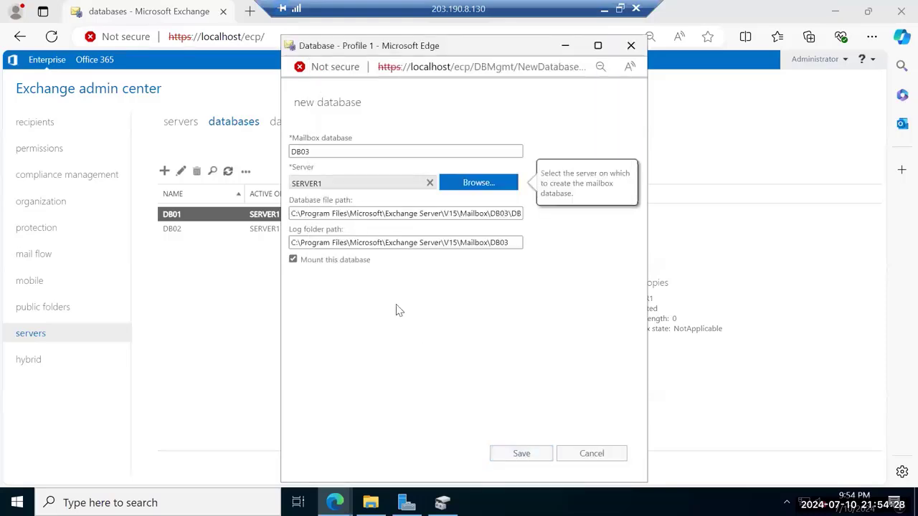
# Set database file F:\DB03\BD03.edb and log folder F:\DB03, then save
pyautogui.click(421, 216)
pyautogui.hotkey('ctrl', 'a')
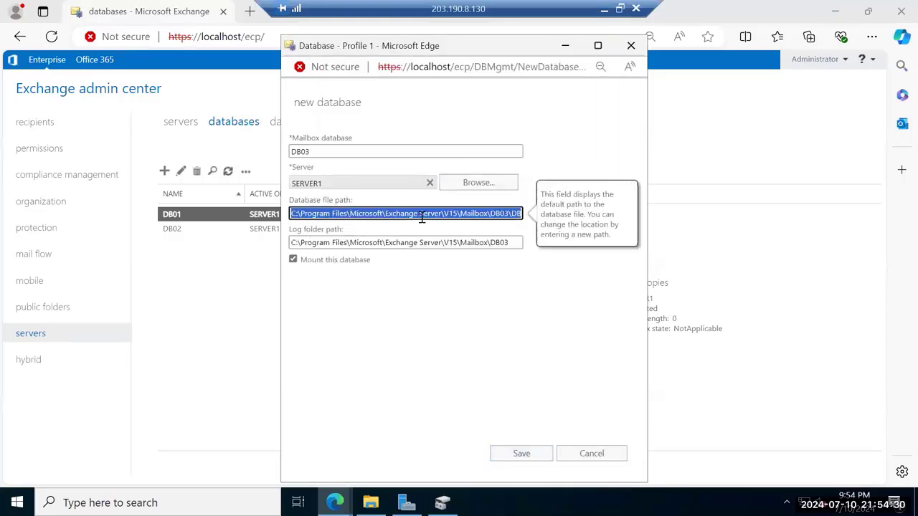
pyautogui.press('BackSpace')
pyautogui.hotkey('ctrl', 'v')
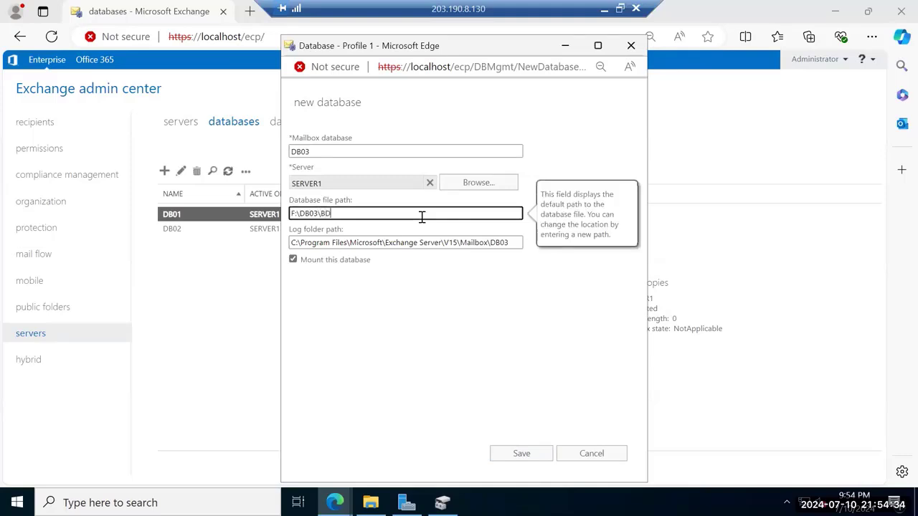
pyautogui.write('\\BD03.edb')
pyautogui.click(512, 244)
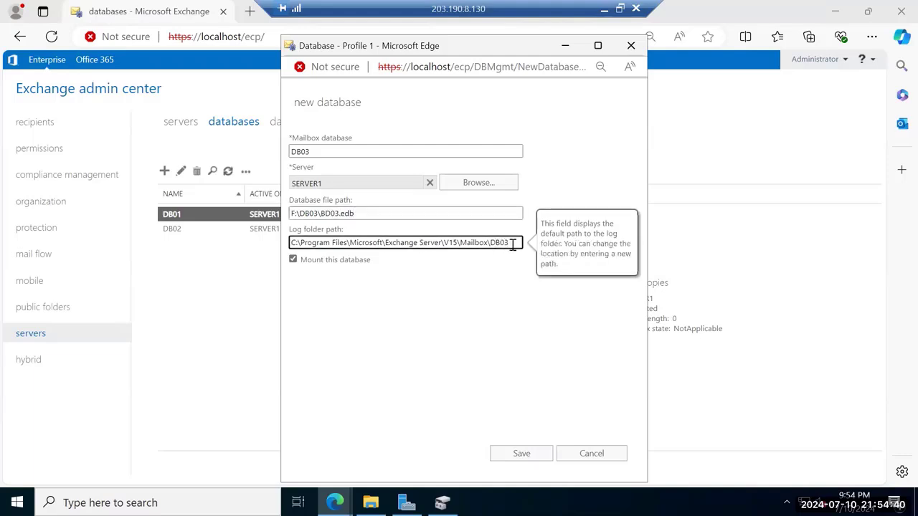
pyautogui.press('BackSpace')
pyautogui.press('BackSpace')
pyautogui.press('BackSpace')
pyautogui.press('BackSpace')
pyautogui.press('BackSpace')
pyautogui.press('BackSpace')
pyautogui.press('BackSpace')
pyautogui.press('BackSpace')
pyautogui.press('BackSpace')
pyautogui.press('BackSpace')
pyautogui.press('BackSpace')
pyautogui.press('BackSpace')
pyautogui.press('BackSpace')
pyautogui.press('BackSpace')
pyautogui.press('BackSpace')
pyautogui.press('BackSpace')
pyautogui.press('BackSpace')
pyautogui.press('BackSpace')
pyautogui.press('BackSpace')
pyautogui.press('BackSpace')
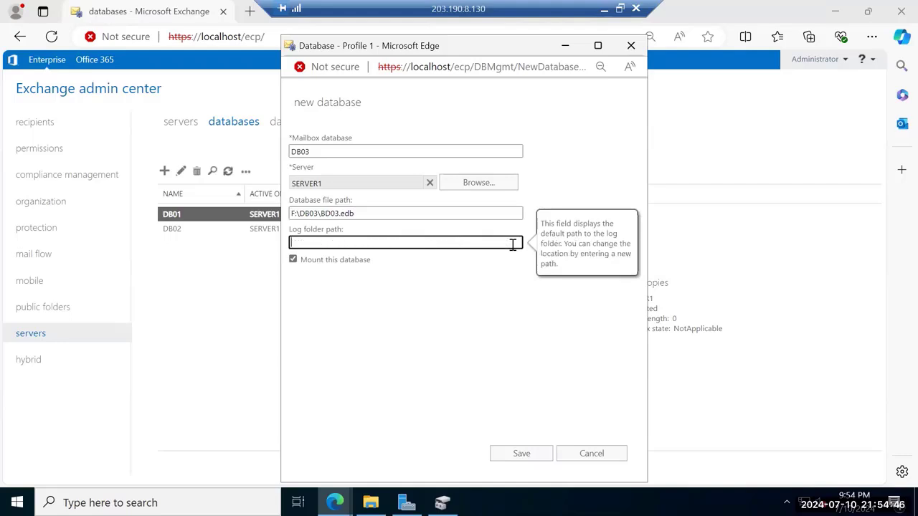
pyautogui.write('F:\\DB03')
pyautogui.click(533, 456)
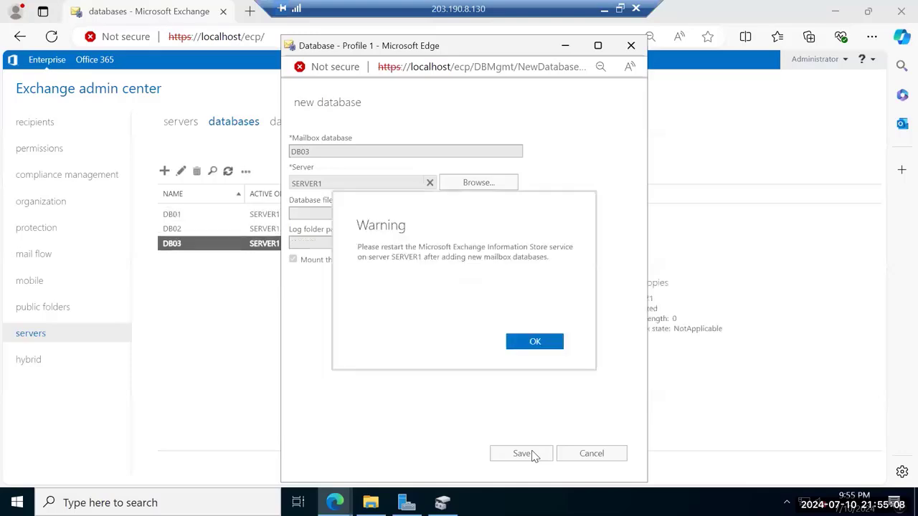
# Acknowledge the restart warning, review DB03's properties, then view F:\DB03 in File Explorer
pyautogui.click(535, 345)
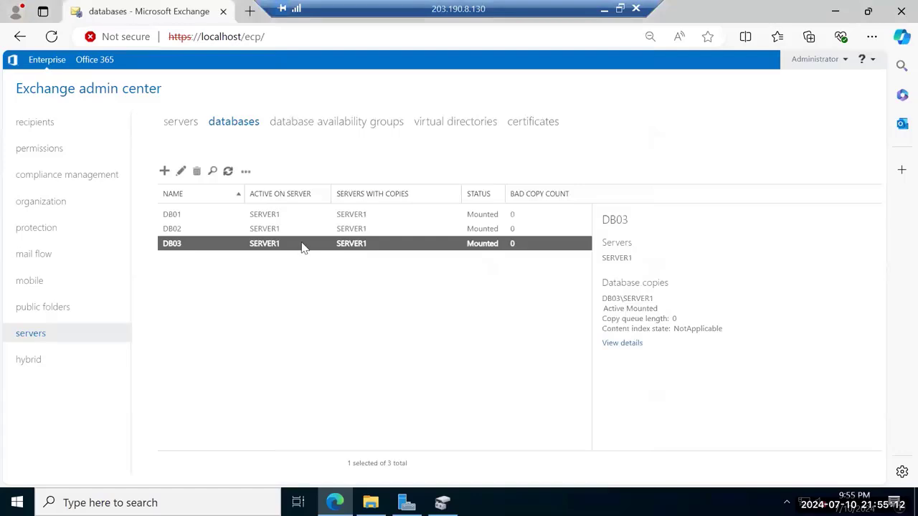
pyautogui.doubleClick(303, 246)
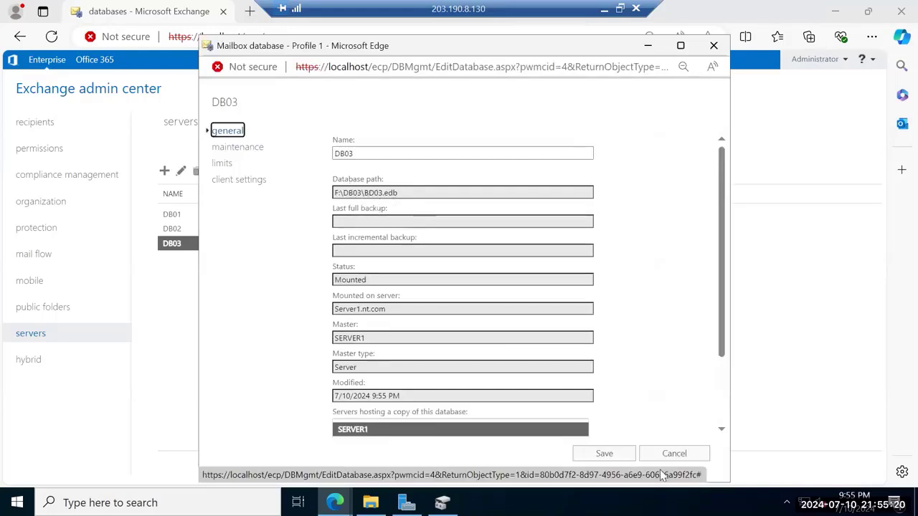
pyautogui.click(681, 453)
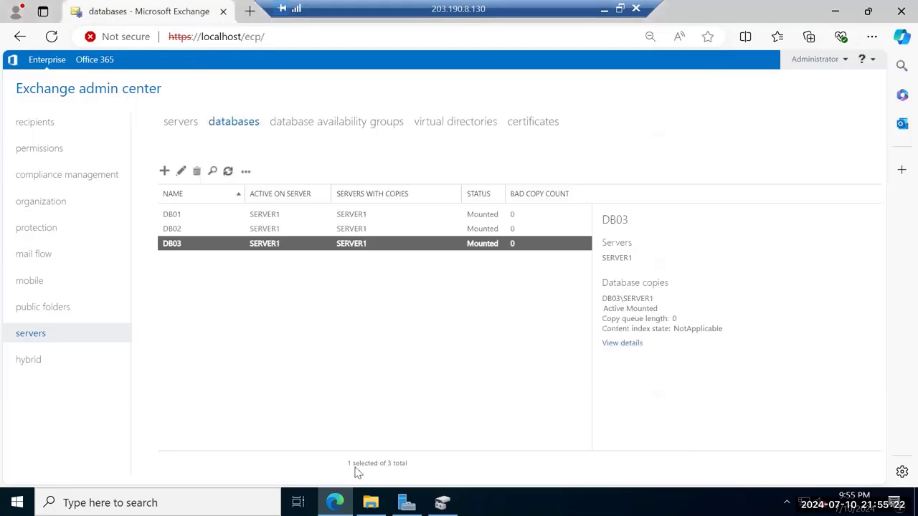
pyautogui.click(369, 502)
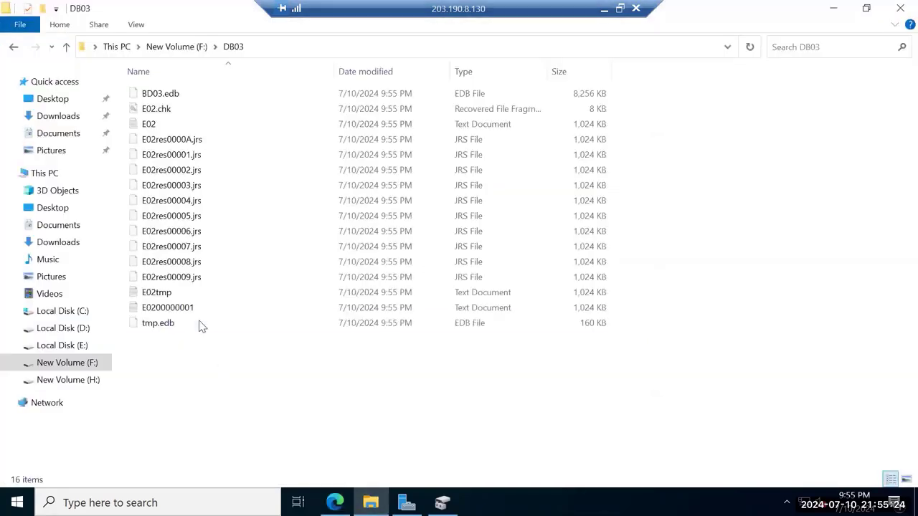
# Reopen the DB03 folder on F:, then bring Server Manager's iSCSI page forward
pyautogui.click(177, 47)
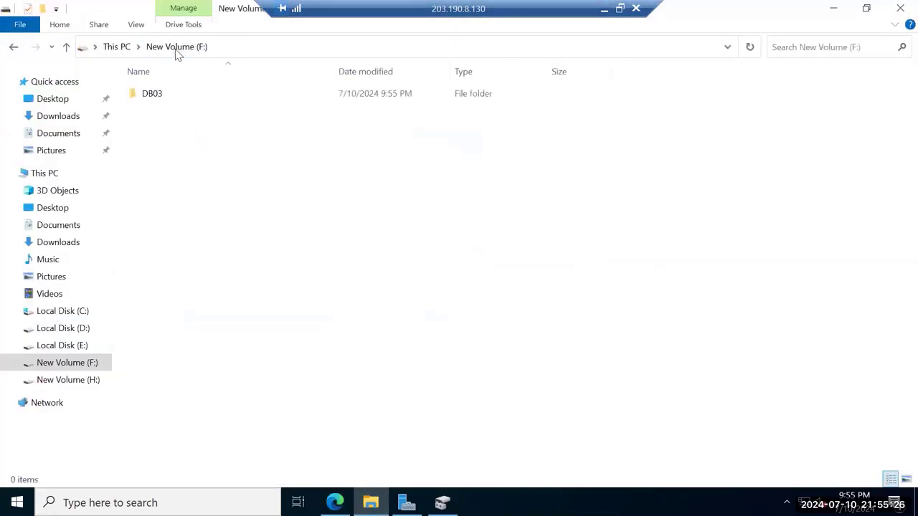
pyautogui.doubleClick(151, 97)
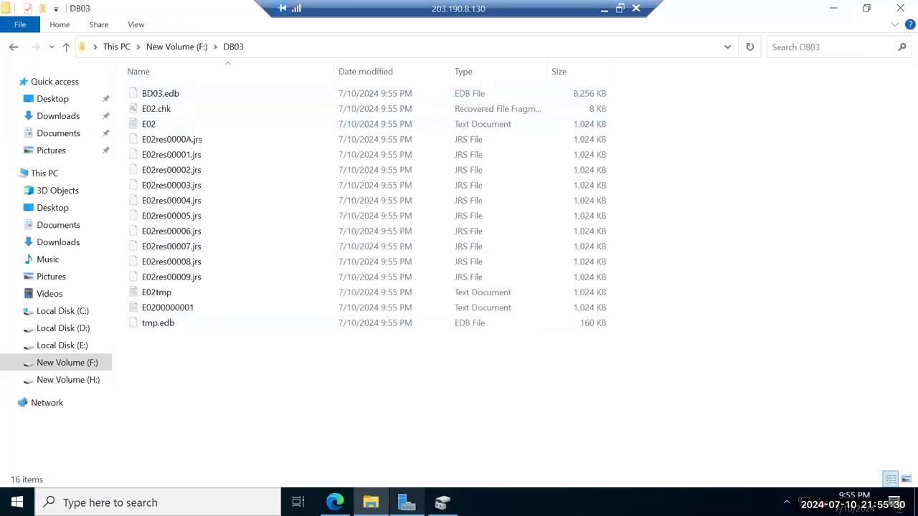
pyautogui.click(407, 502)
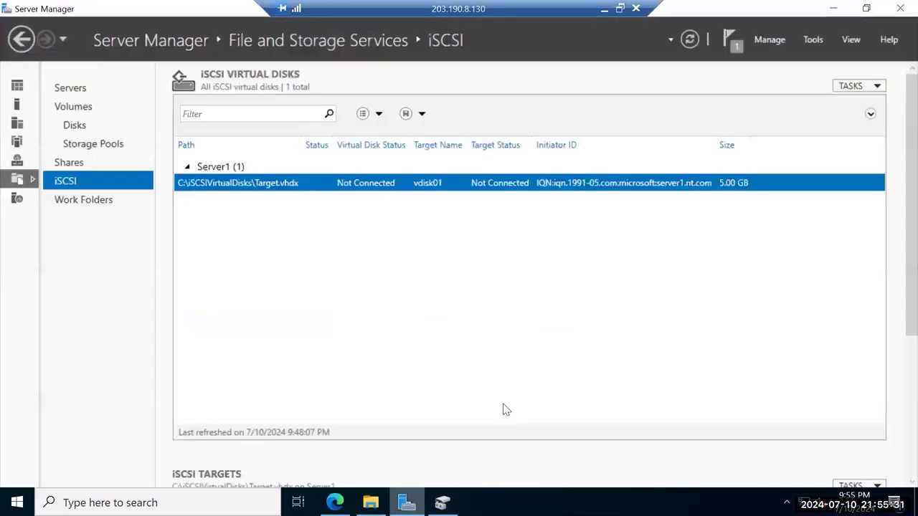
# Launch the Services console and scroll down to the services starting with M
pyautogui.click(812, 39)
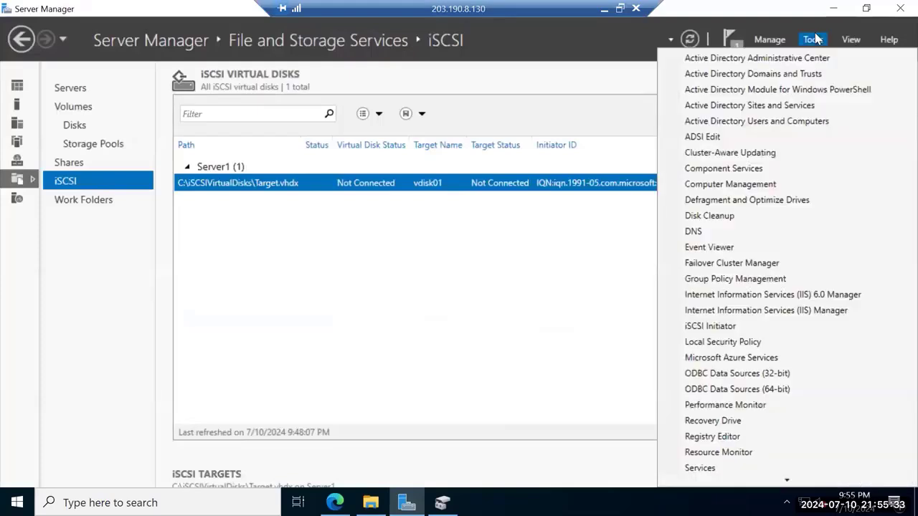
pyautogui.click(700, 467)
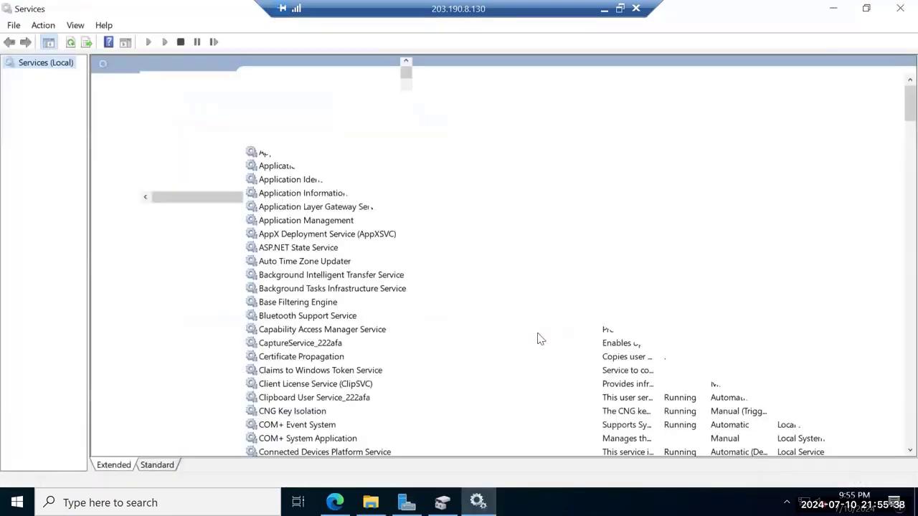
pyautogui.click(318, 384)
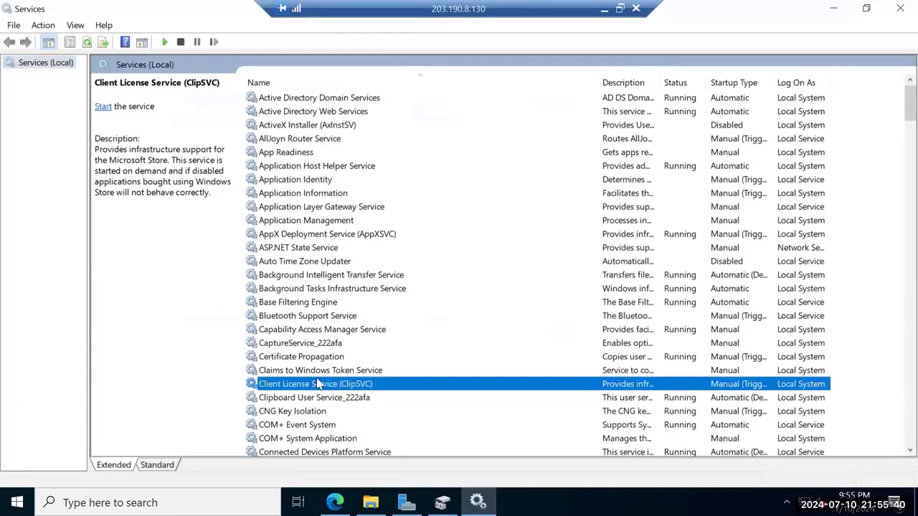
pyautogui.press('m')
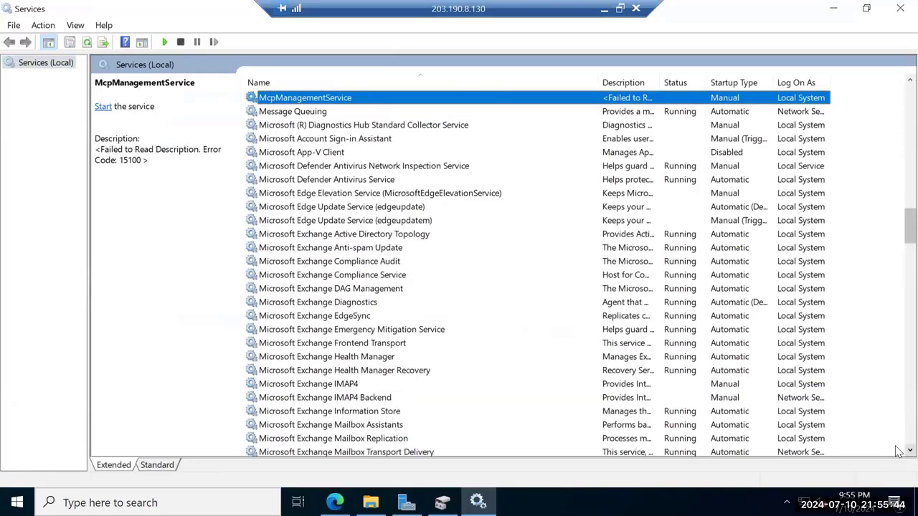
pyautogui.scroll(-1, 896, 452)
pyautogui.scroll(-1, 896, 451)
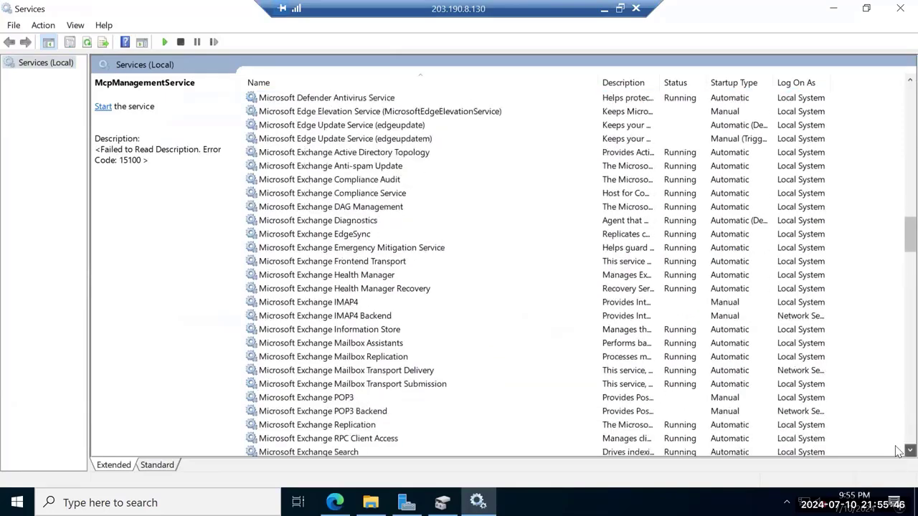
pyautogui.scroll(-2, 896, 450)
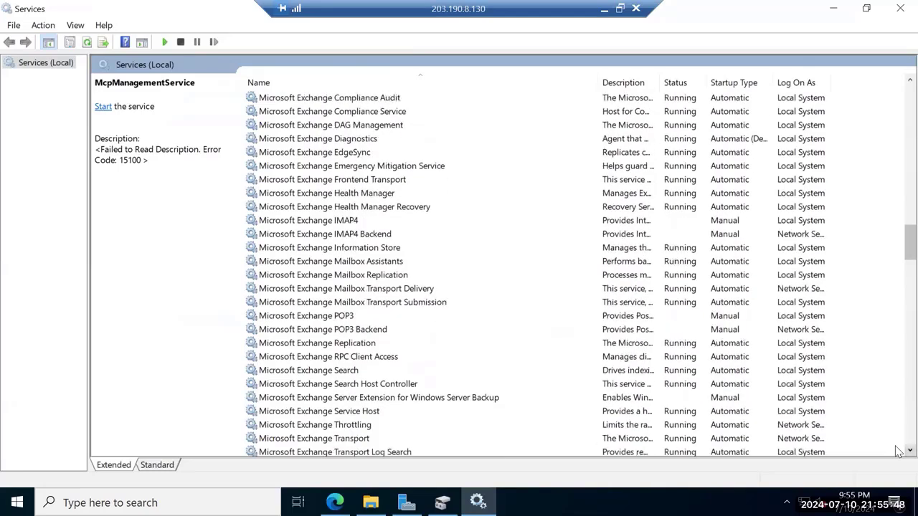
pyautogui.scroll(-1, 896, 450)
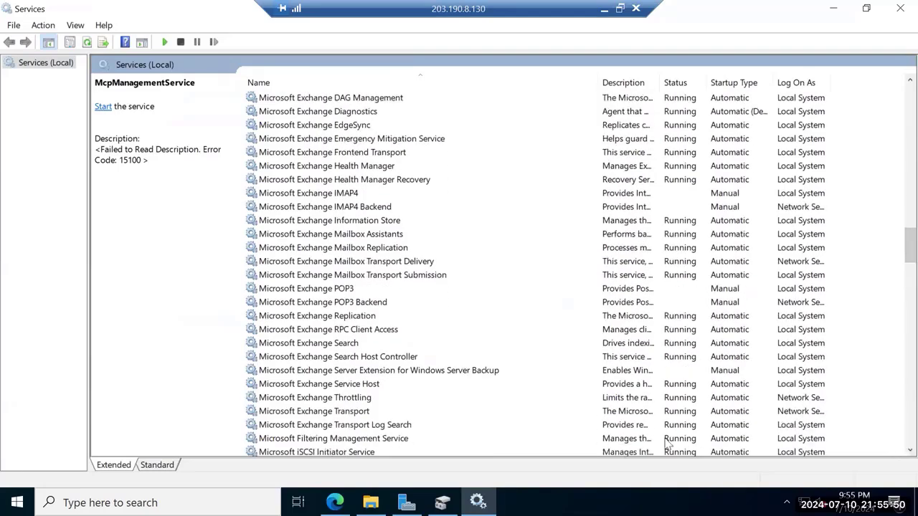
pyautogui.scroll(-1, 896, 453)
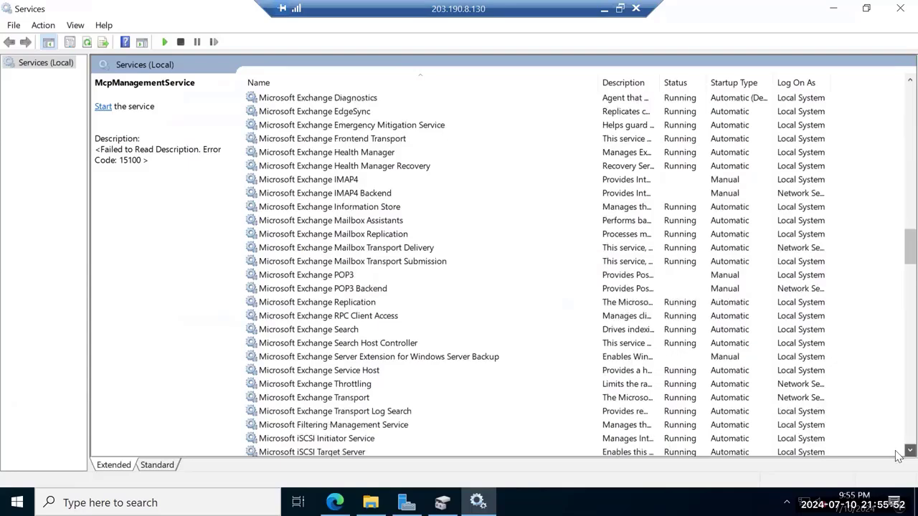
pyautogui.scroll(-1, 896, 456)
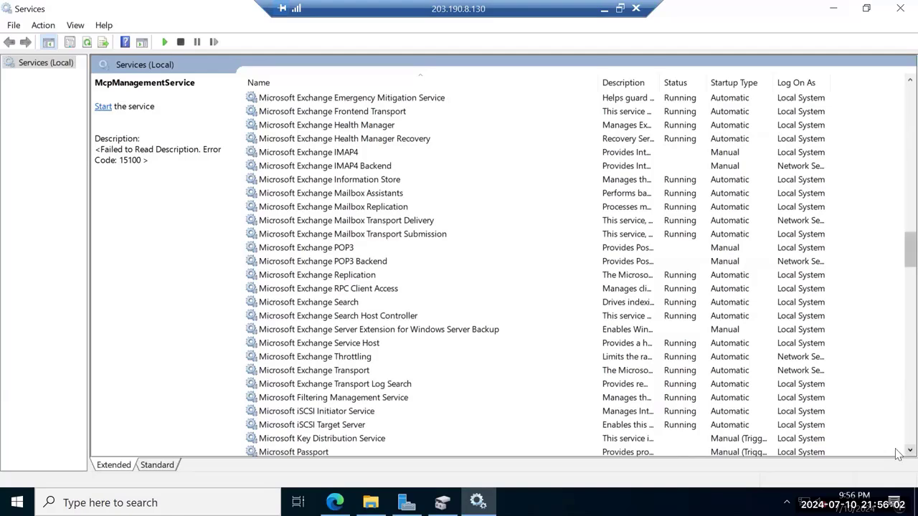
pyautogui.scroll(-3, 897, 453)
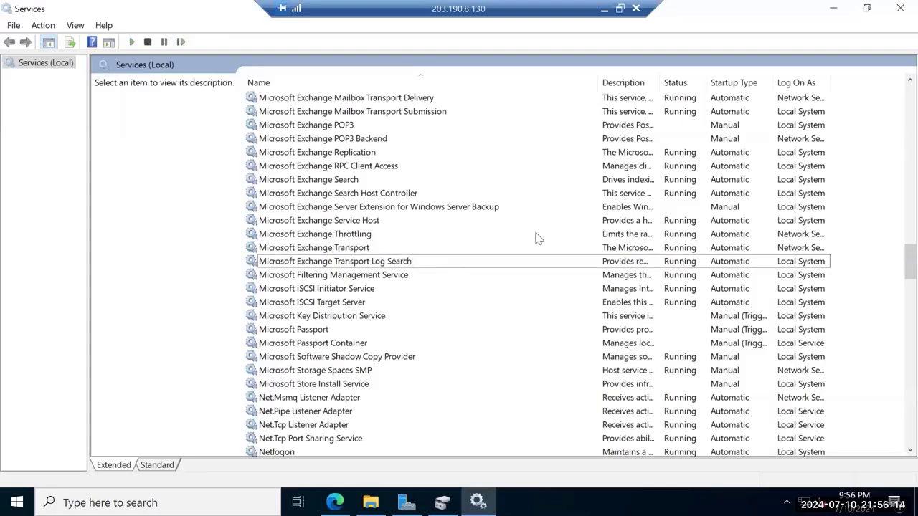
pyautogui.scroll(18, 896, 91)
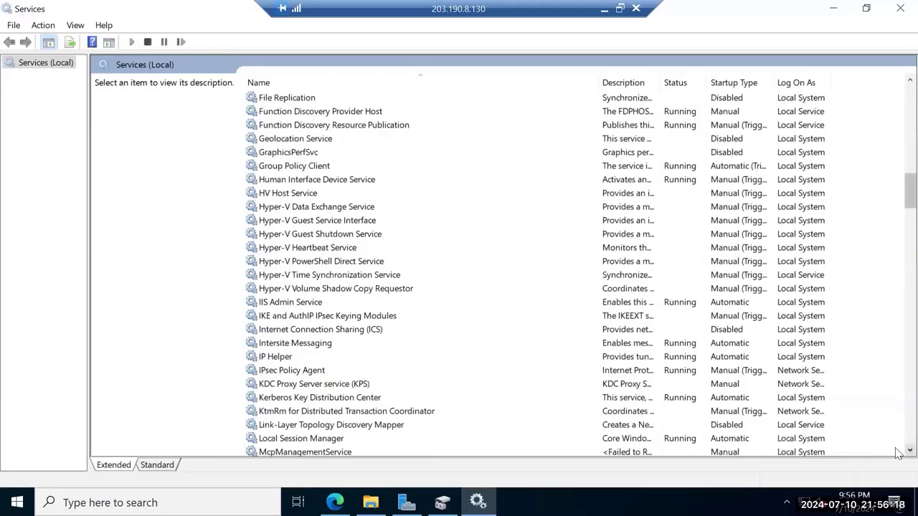
pyautogui.scroll(-2, 896, 451)
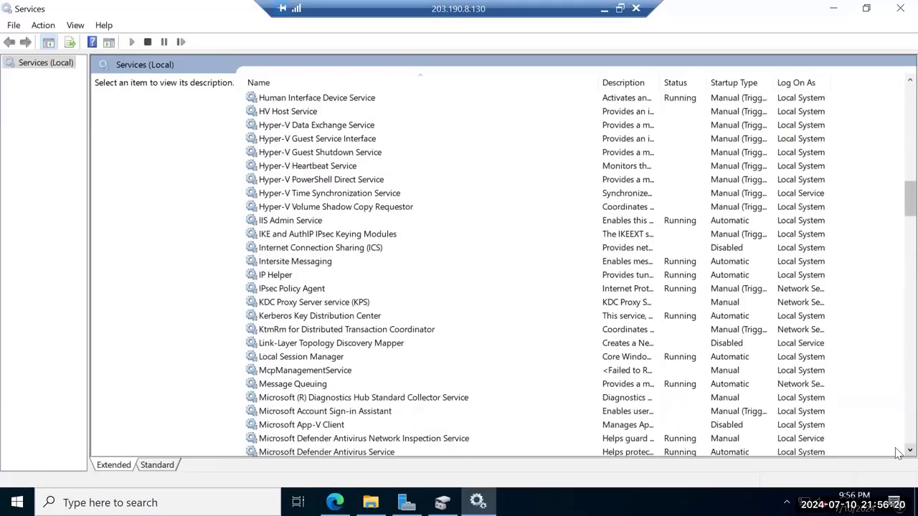
pyautogui.scroll(-2, 896, 452)
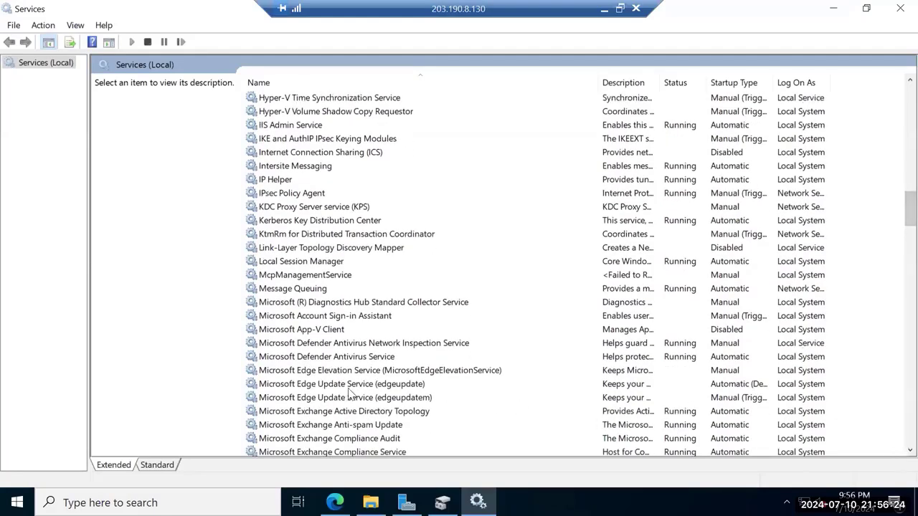
# Select the Microsoft Exchange Information Store service in the list
pyautogui.click(333, 385)
pyautogui.press('Down')
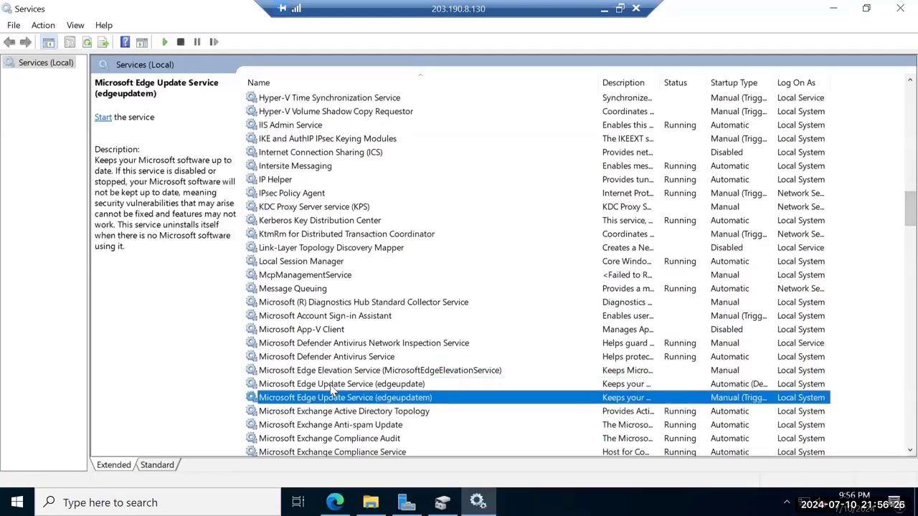
pyautogui.scroll(-4, 896, 452)
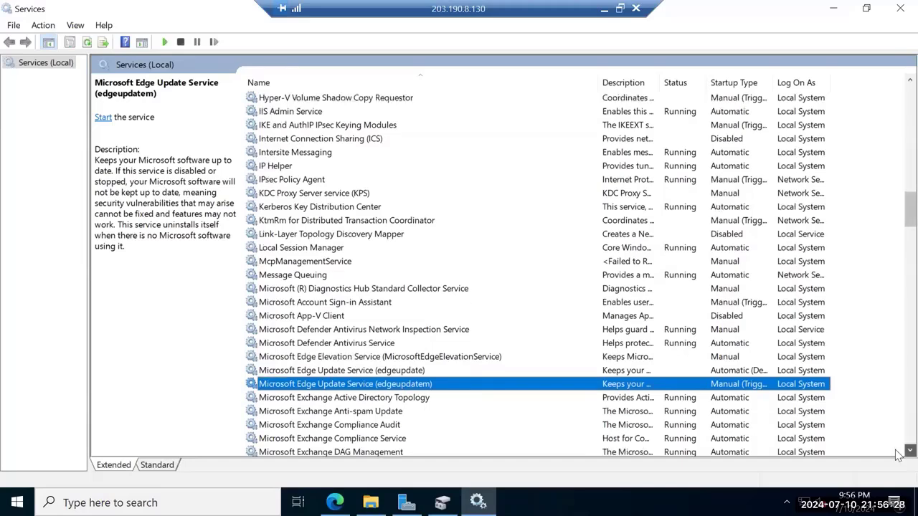
pyautogui.scroll(-3, 898, 455)
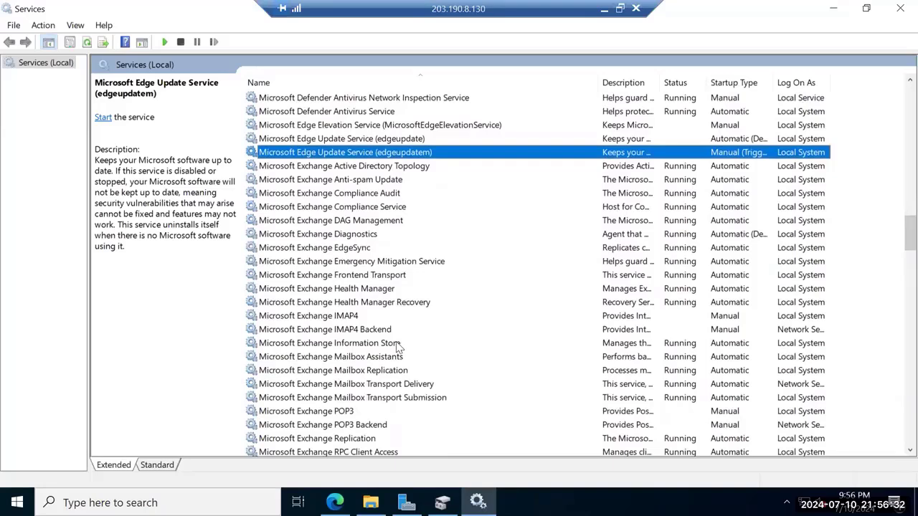
pyautogui.click(399, 344)
# Restart the Microsoft Exchange Information Store service, then return to Server Manager's iSCSI page
pyautogui.rightClick(399, 344)
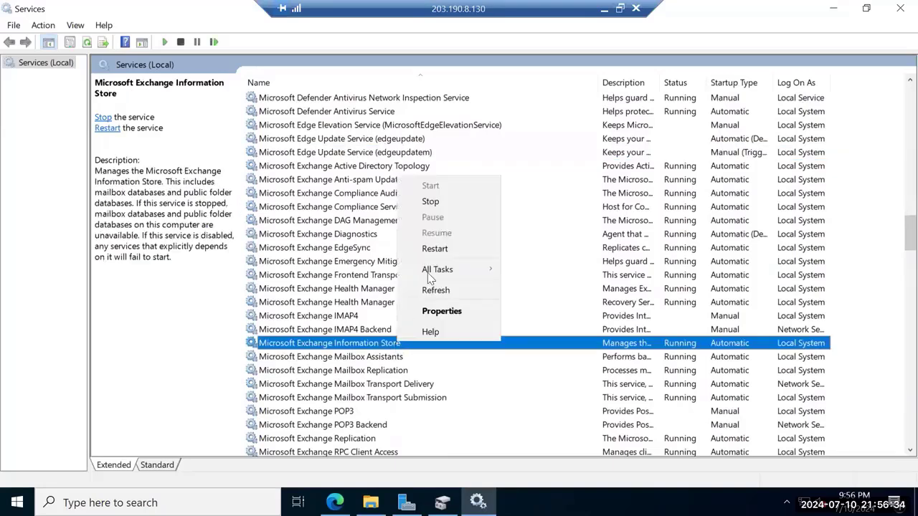
pyautogui.click(435, 249)
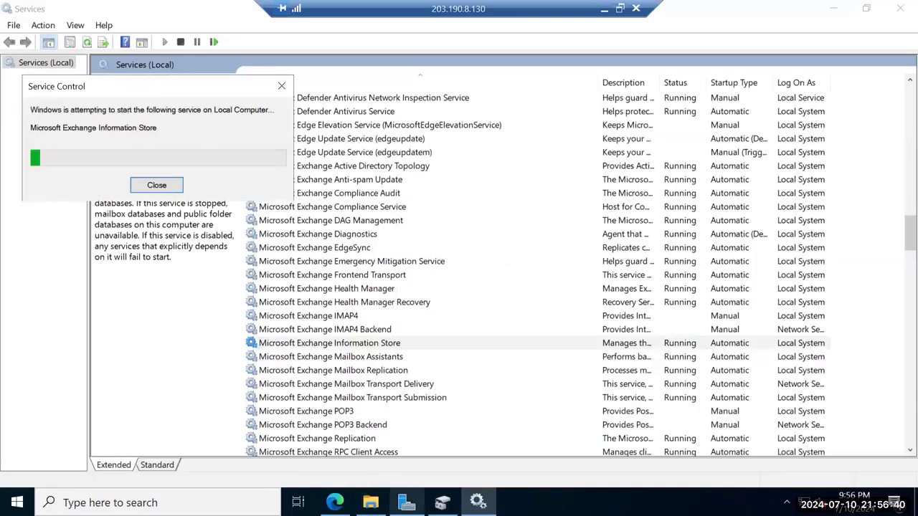
pyautogui.click(442, 502)
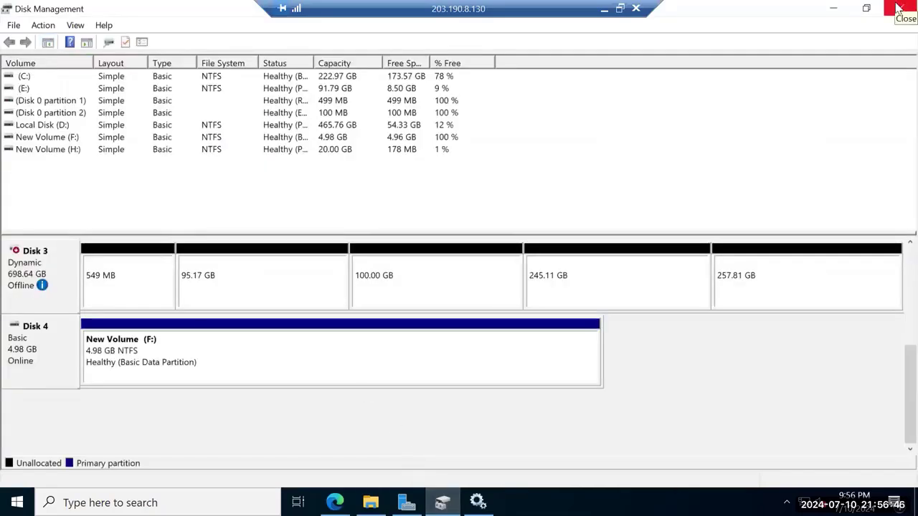
pyautogui.click(406, 501)
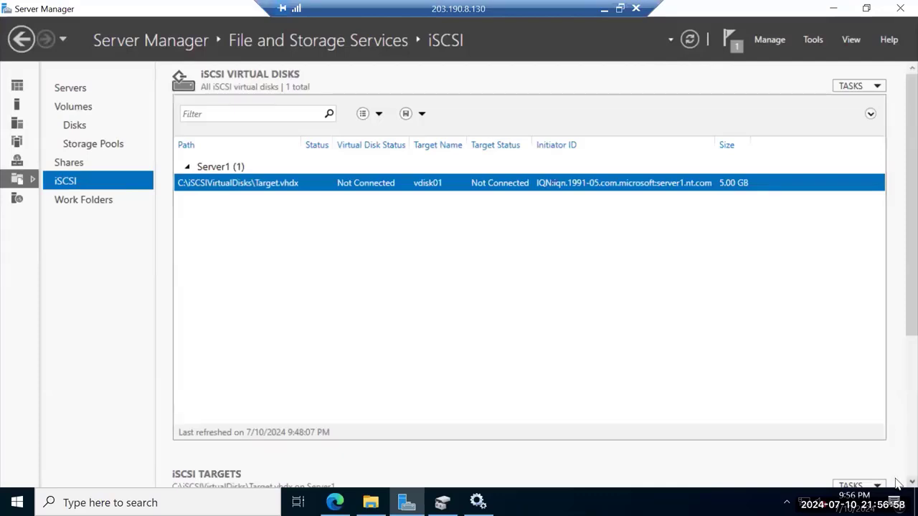
# Extend the Target.vhdx iSCSI virtual disk to a new size of 7 GB
pyautogui.scroll(-2, 719, 349)
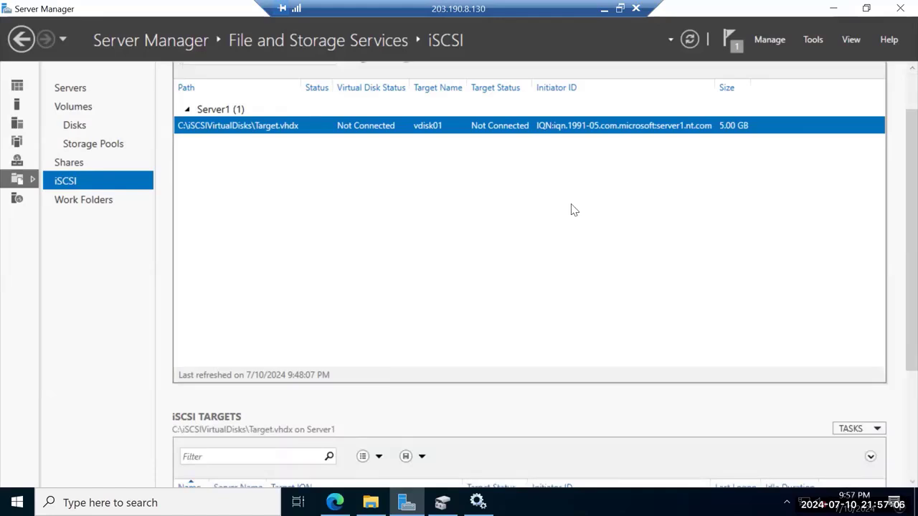
pyautogui.hotkey('shift', 'F10')
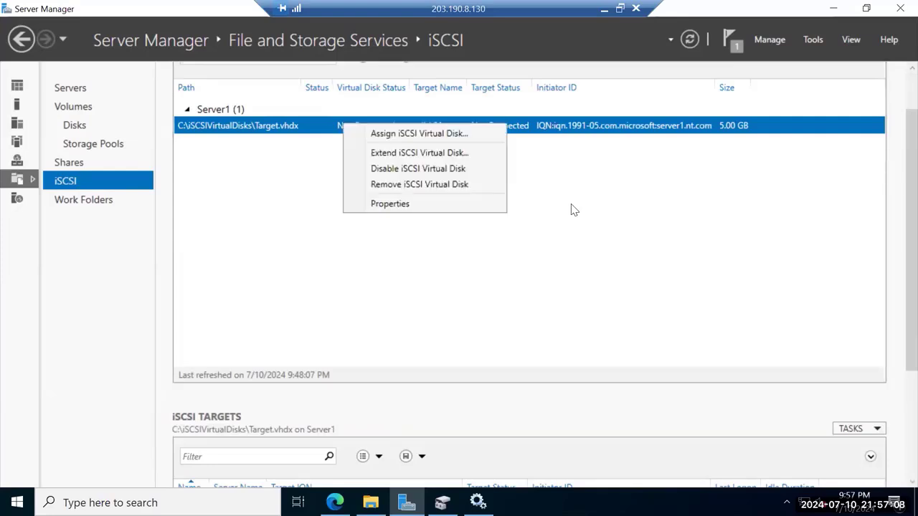
pyautogui.press('Down')
pyautogui.press('Down')
pyautogui.press('Down')
pyautogui.press('Down')
pyautogui.press('Up')
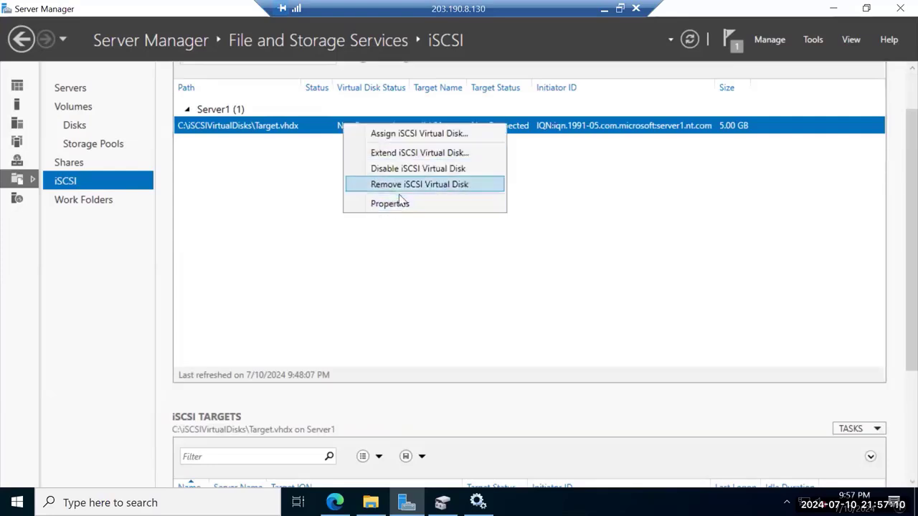
pyautogui.press('Up')
pyautogui.press('Up')
pyautogui.press('Return')
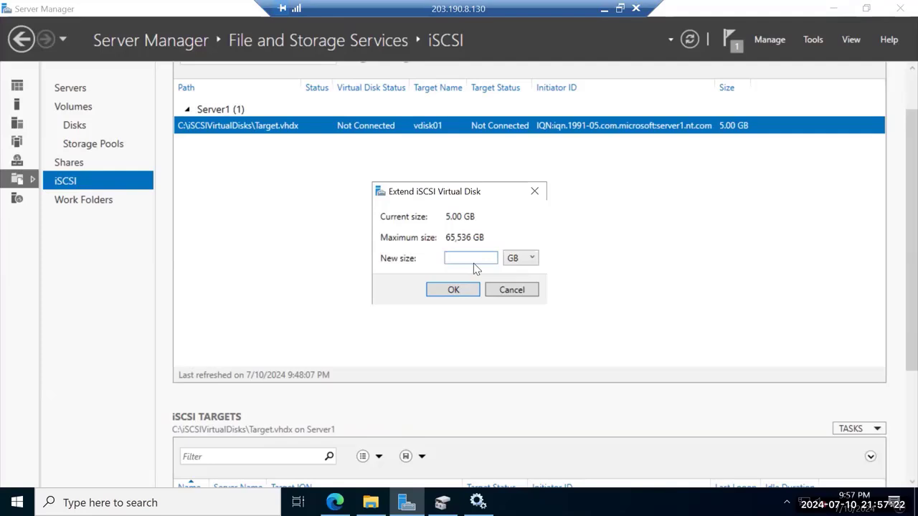
pyautogui.write('5')
pyautogui.press('BackSpace')
pyautogui.write('7')
pyautogui.click(453, 290)
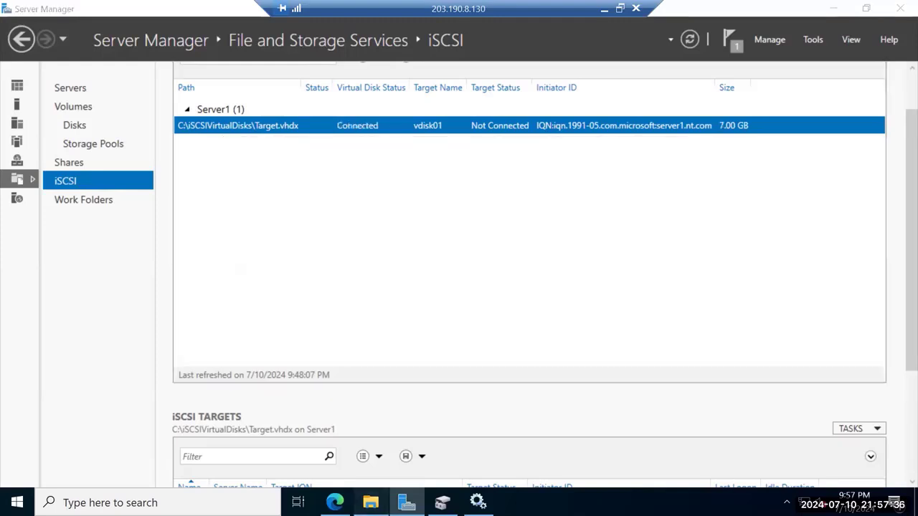
# In File Explorer, go from the DB03 folder up to New Volume (F:), refresh, then view This PC
pyautogui.click(370, 502)
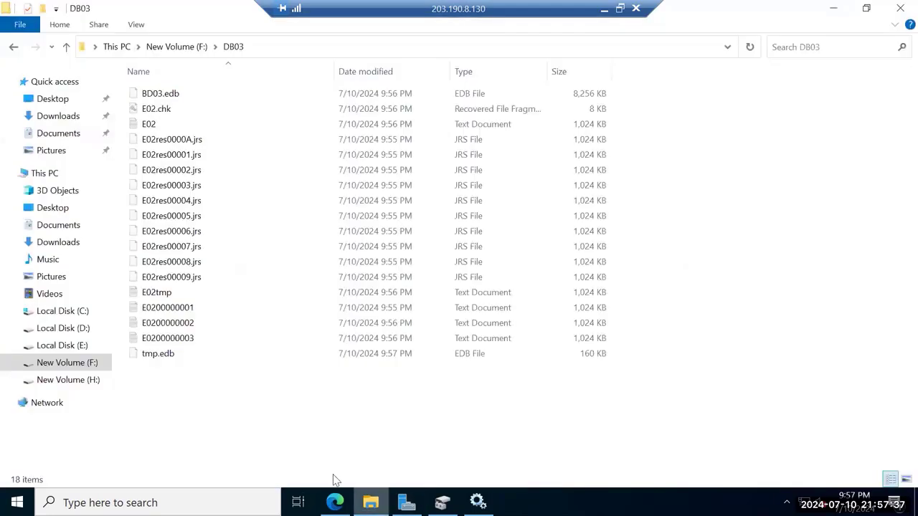
pyautogui.click(65, 363)
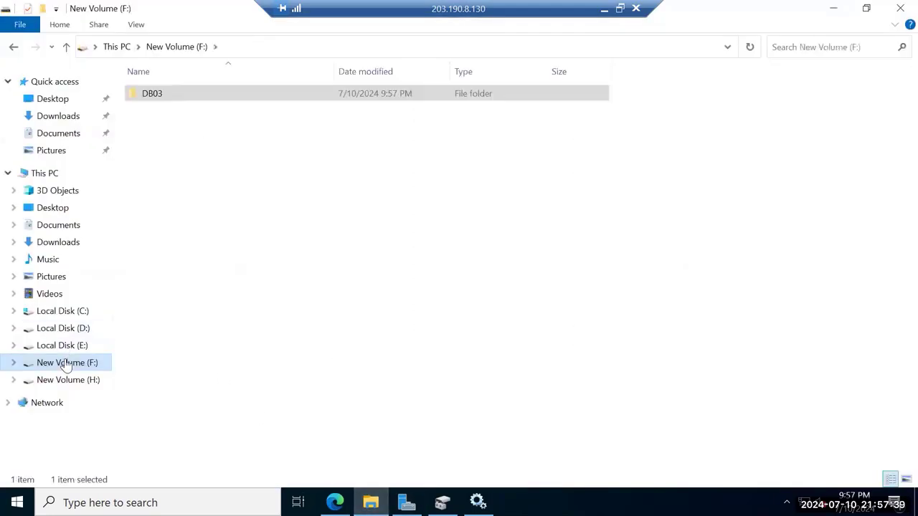
pyautogui.click(172, 50)
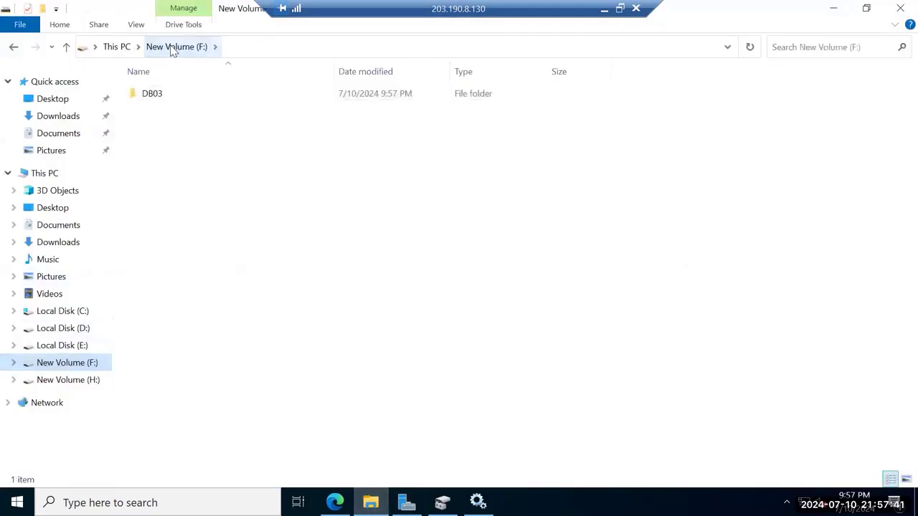
pyautogui.click(117, 47)
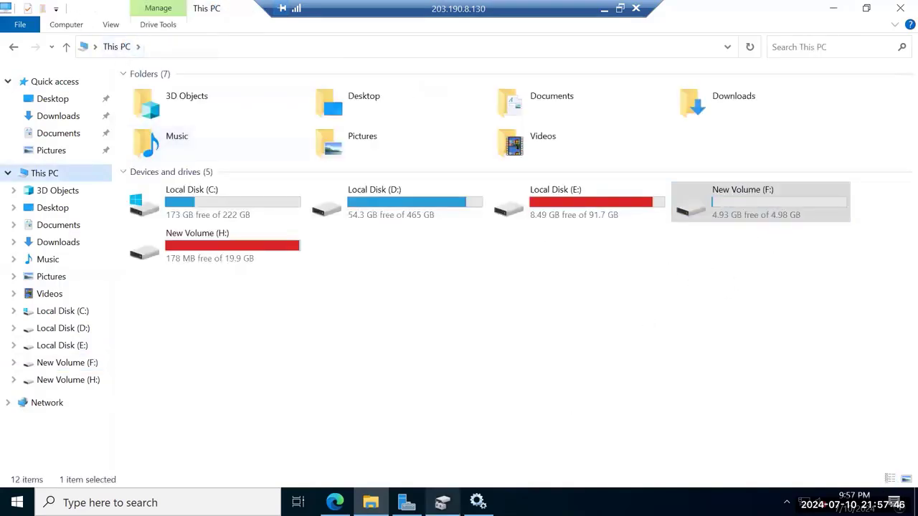
# Close File Explorer, reopen it on This PC, then close that window
pyautogui.click(442, 502)
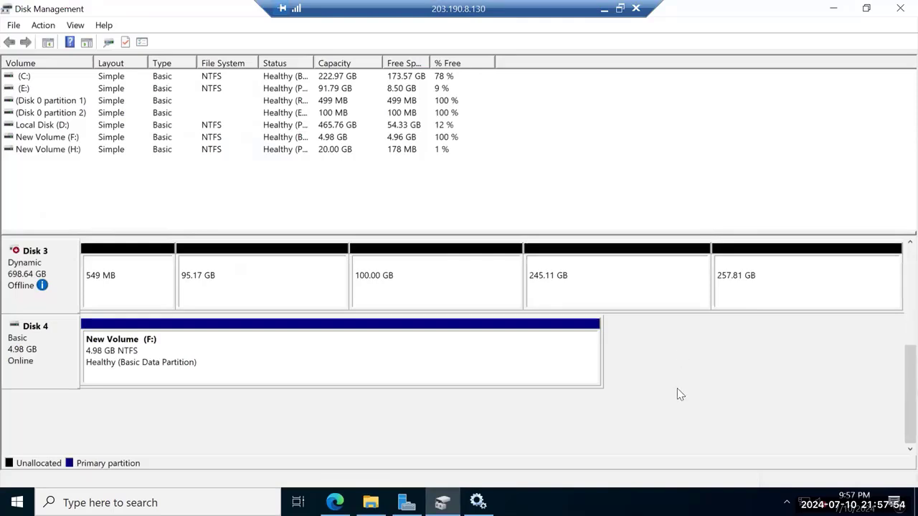
pyautogui.click(841, 16)
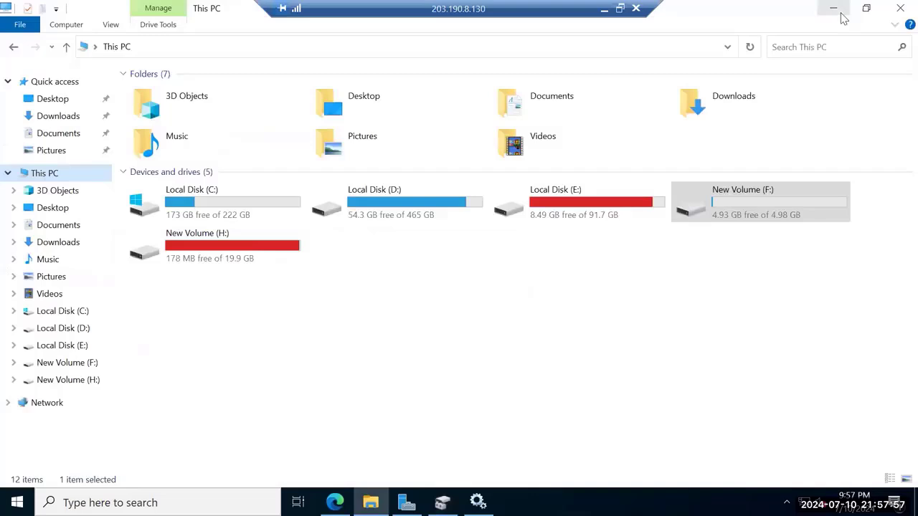
pyautogui.click(899, 7)
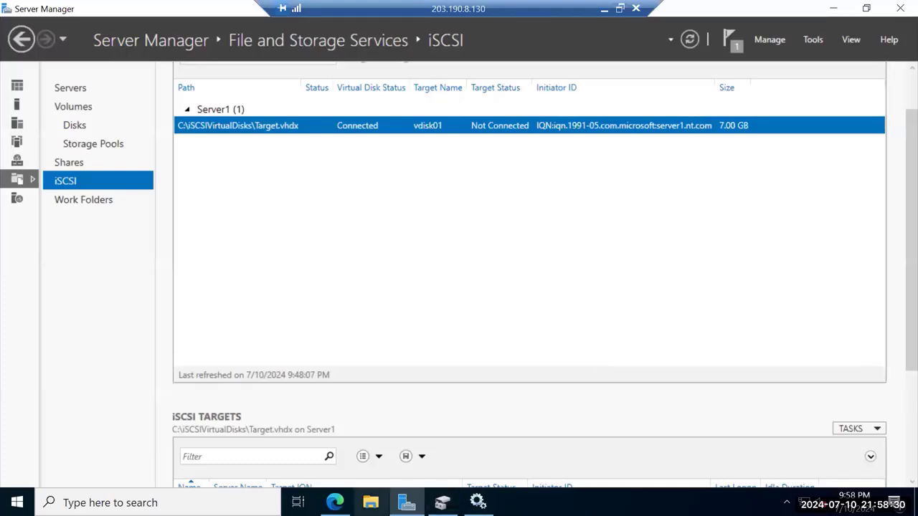
pyautogui.click(370, 501)
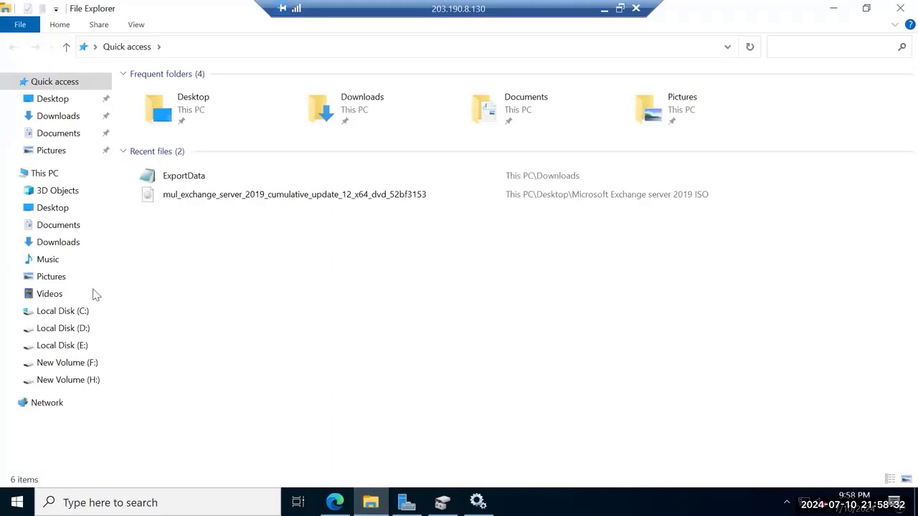
pyautogui.click(45, 175)
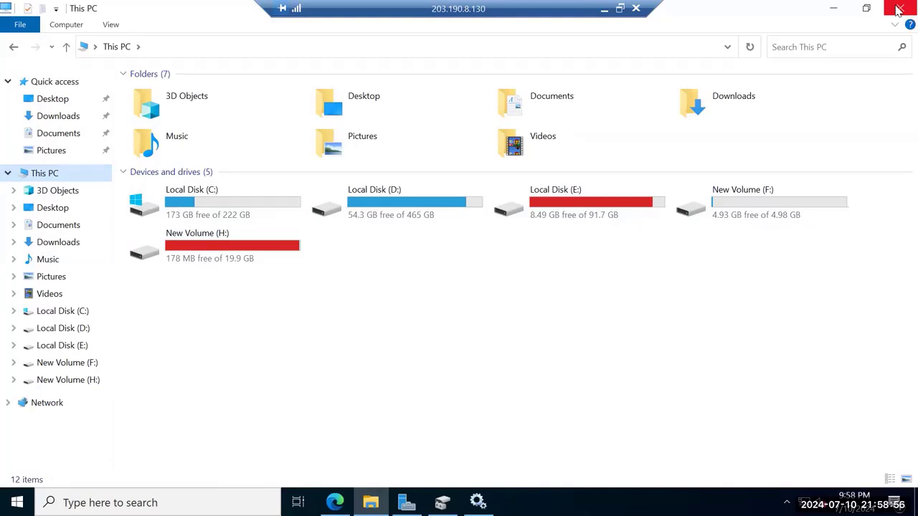
pyautogui.click(899, 10)
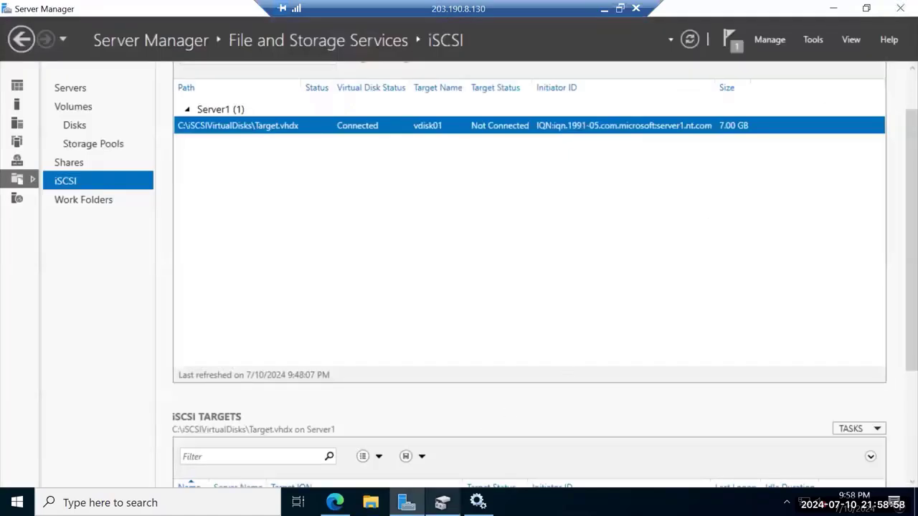
# Close the Disk Management and Services windows, then dismiss Server Manager's Tools menu
pyautogui.click(441, 502)
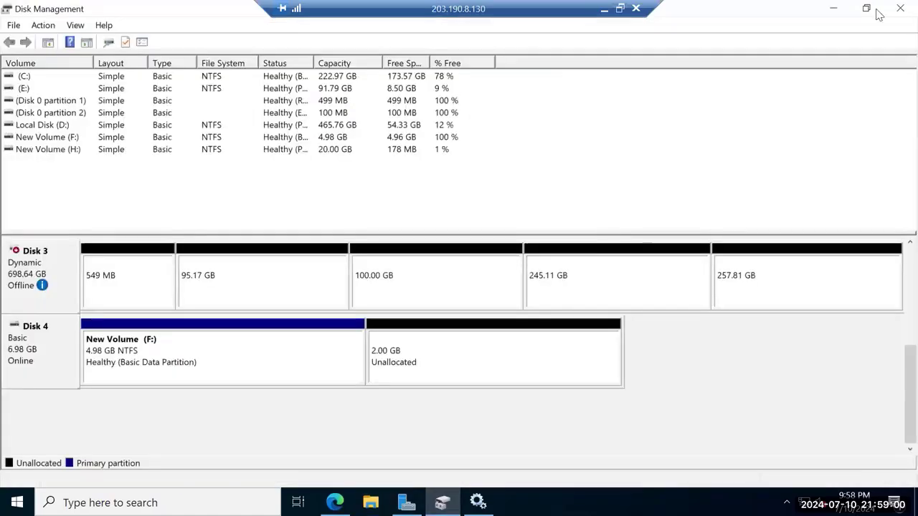
pyautogui.click(900, 8)
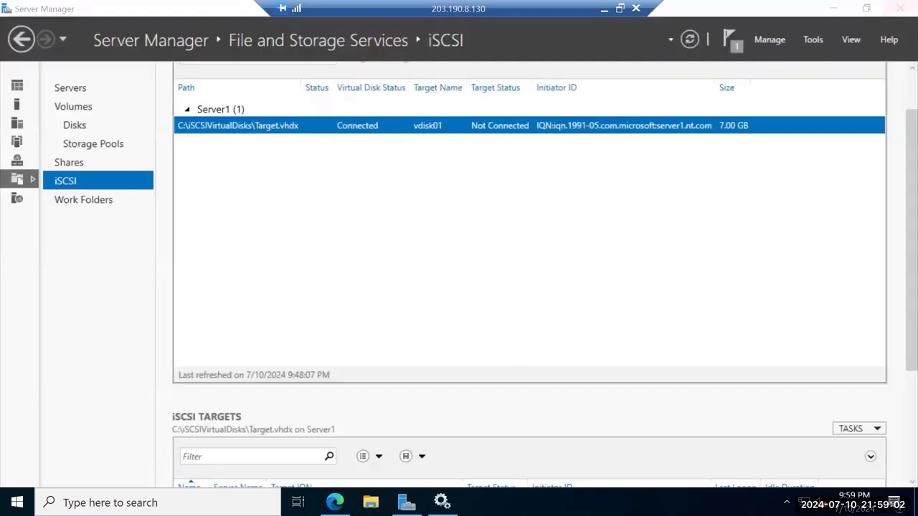
pyautogui.moveTo(442, 501)
pyautogui.click(435, 446)
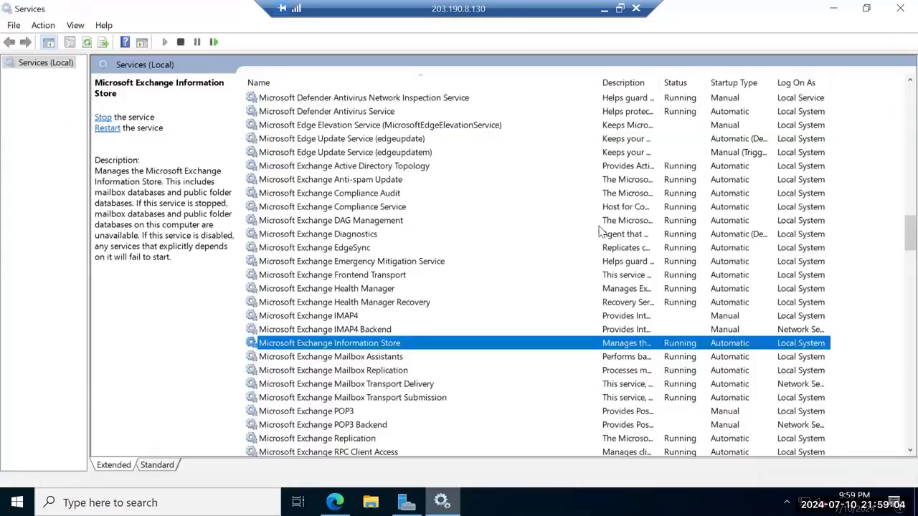
pyautogui.click(900, 8)
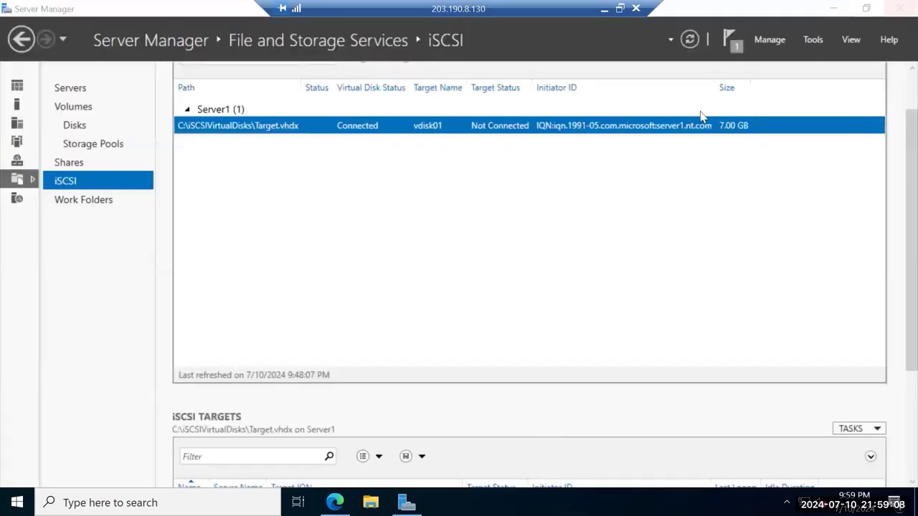
pyautogui.click(813, 41)
pyautogui.scroll(-2, 813, 436)
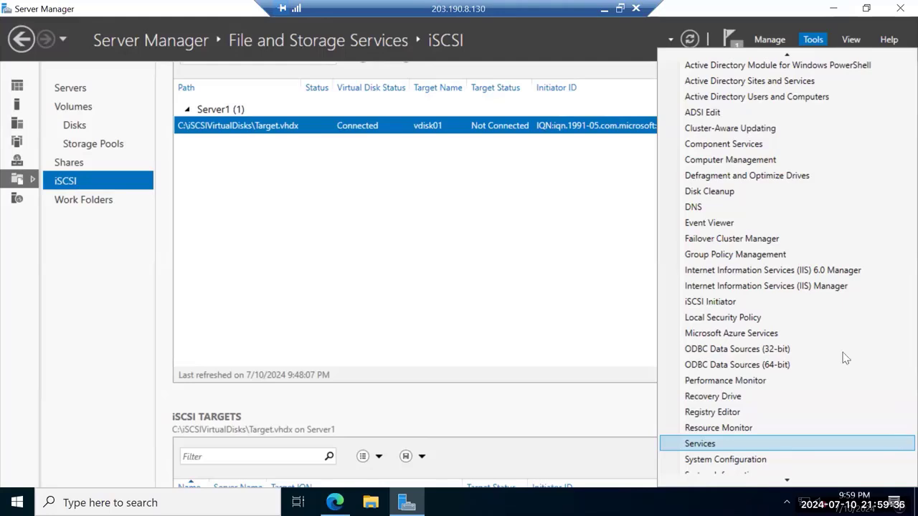
pyautogui.press('Return')
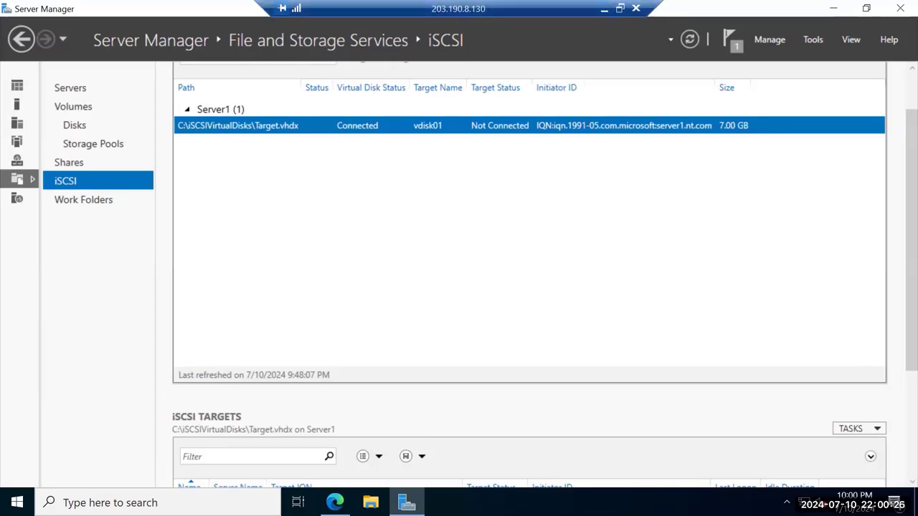
# Go to mail flow > delivery reports in the Exchange admin center in Edge
pyautogui.click(335, 501)
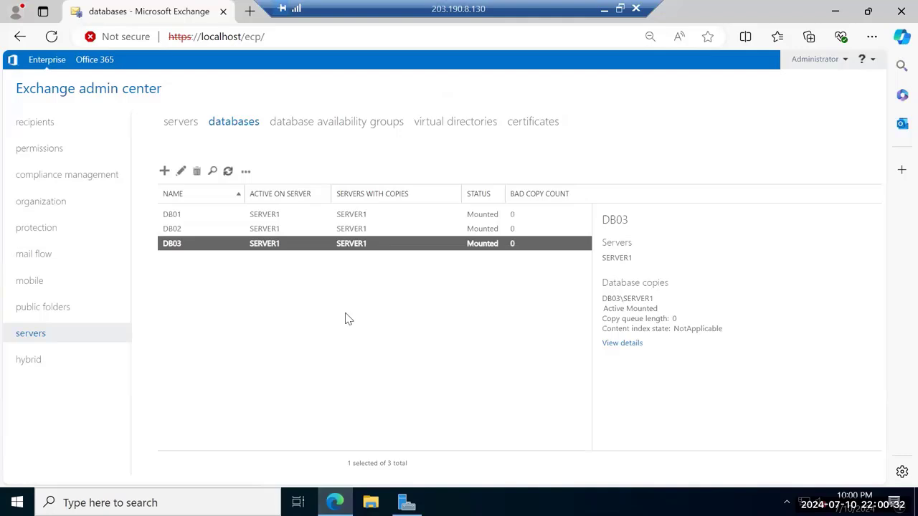
pyautogui.click(43, 256)
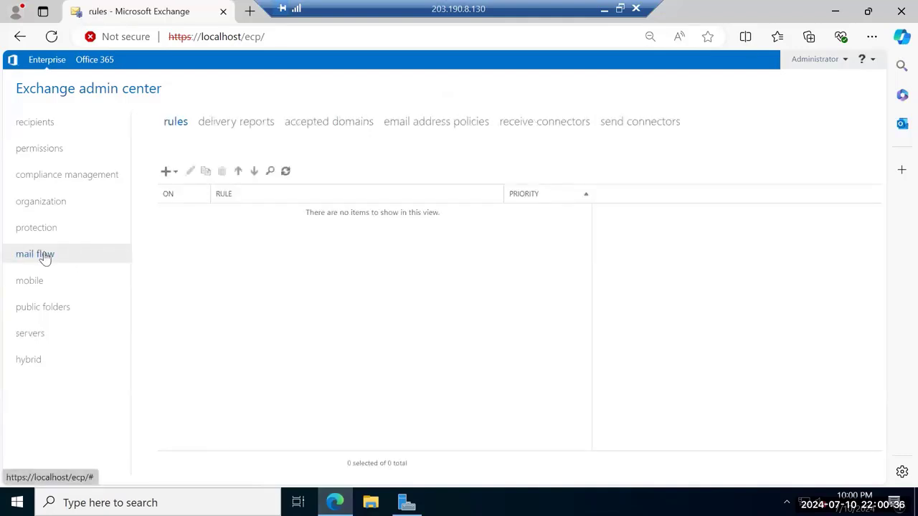
pyautogui.click(236, 129)
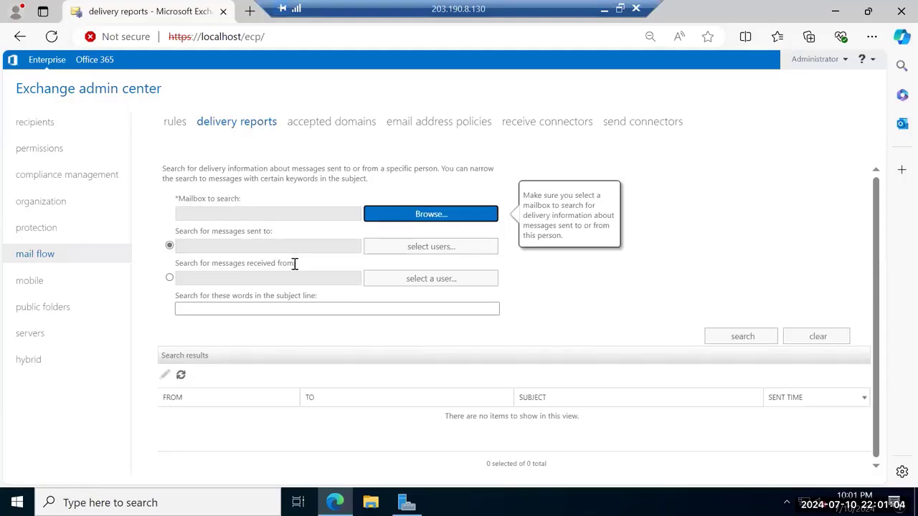
# Set the delivery report to search messages received from a sender, leaving mailbox and recipient pickers unused
pyautogui.click(275, 309)
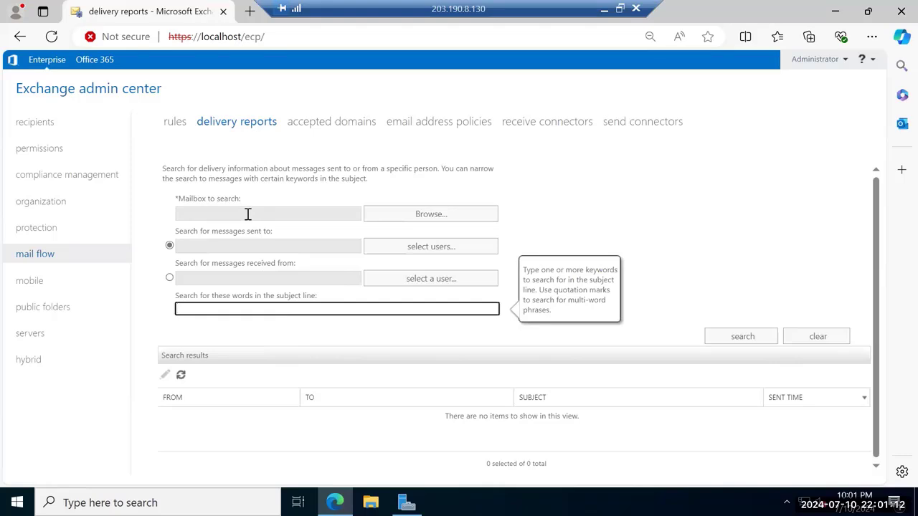
pyautogui.click(445, 219)
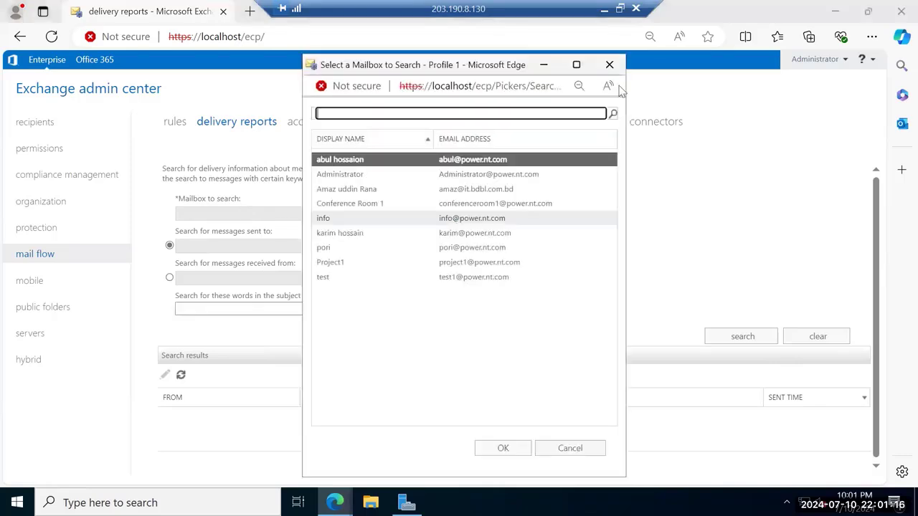
pyautogui.click(618, 65)
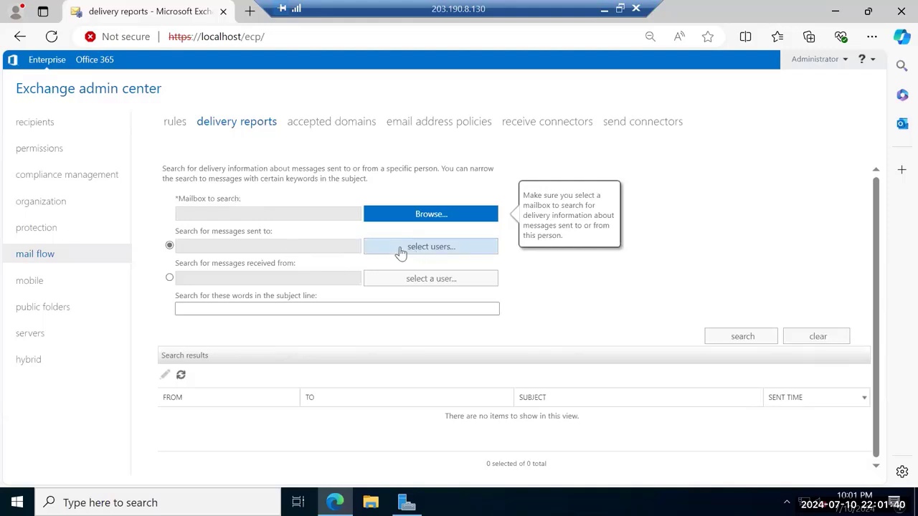
pyautogui.click(400, 251)
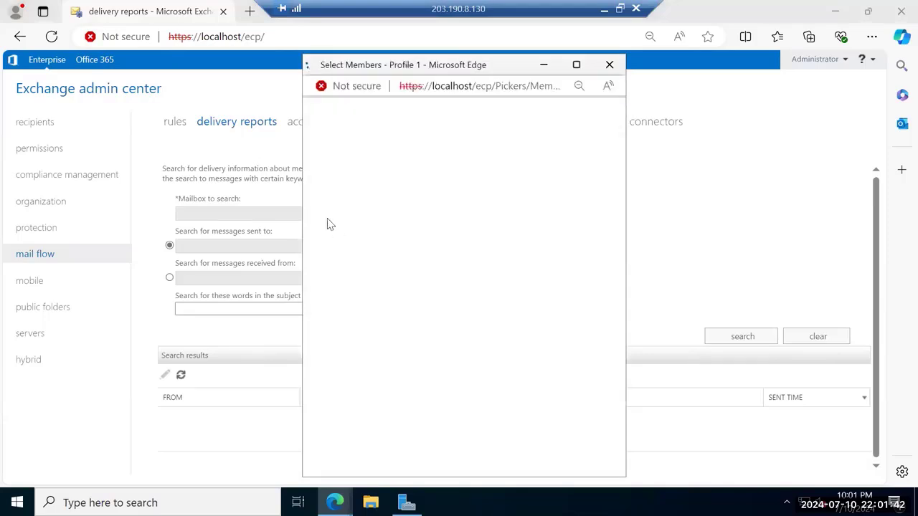
pyautogui.click(609, 64)
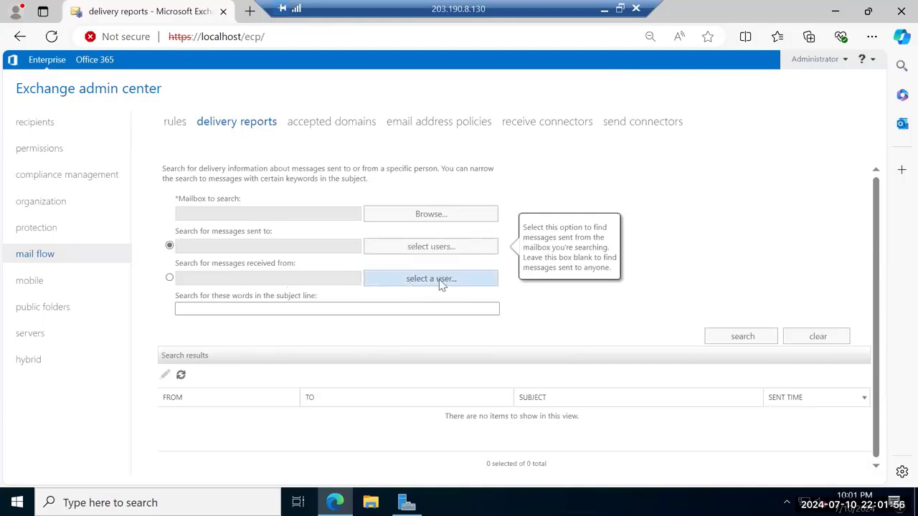
pyautogui.click(170, 280)
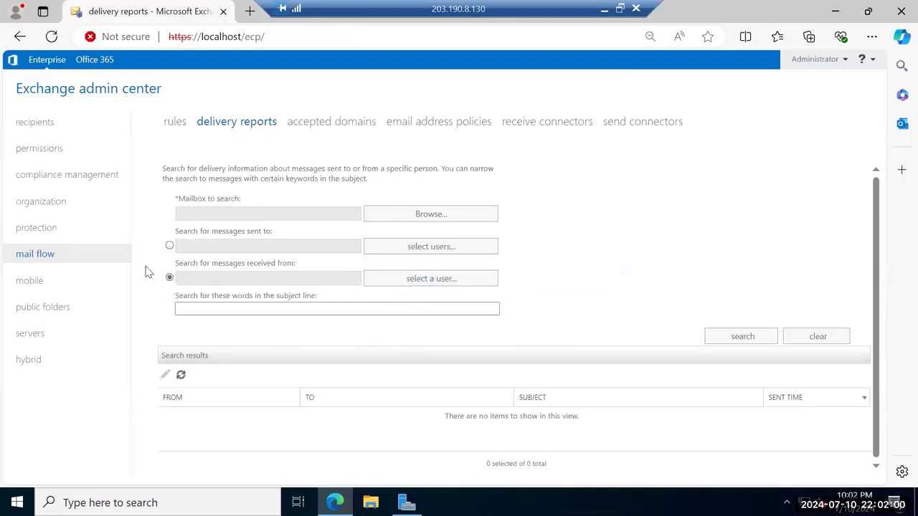
pyautogui.click(169, 246)
pyautogui.click(170, 279)
# Enter an external Gmail address as the sender and confirm it
pyautogui.click(422, 284)
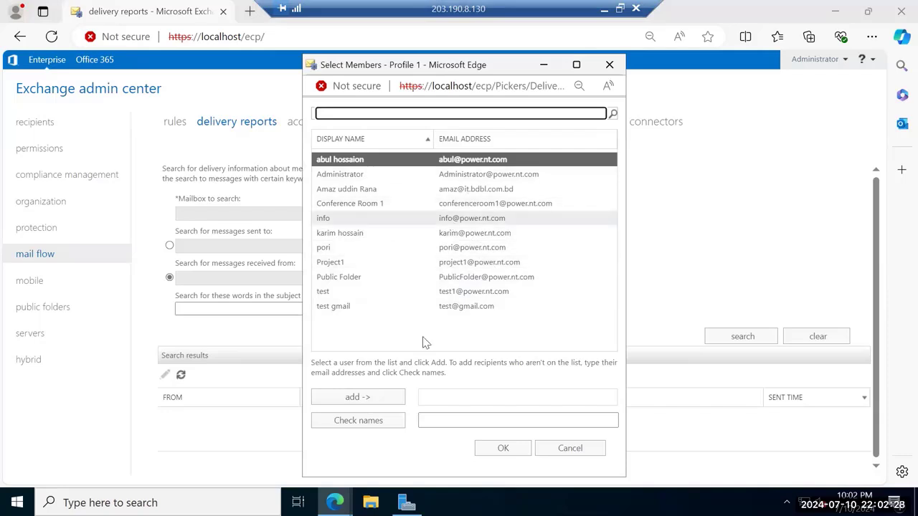
pyautogui.click(451, 419)
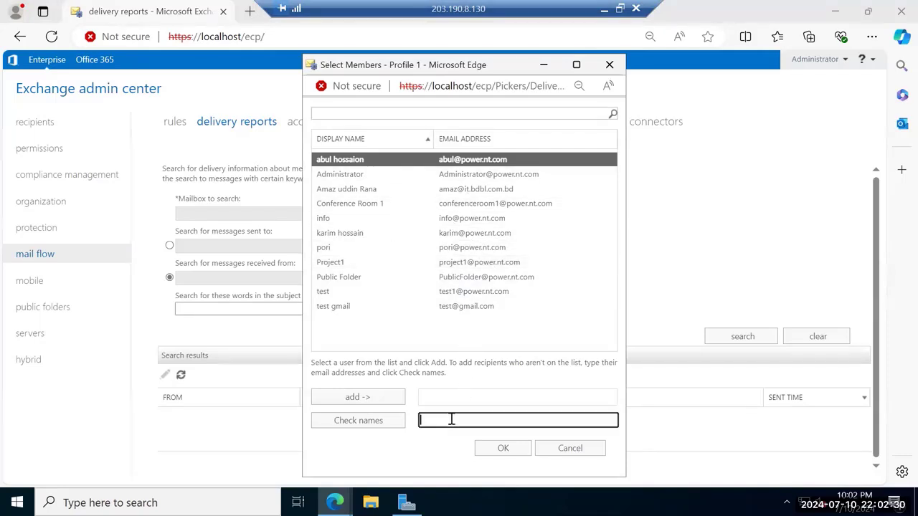
pyautogui.click(501, 451)
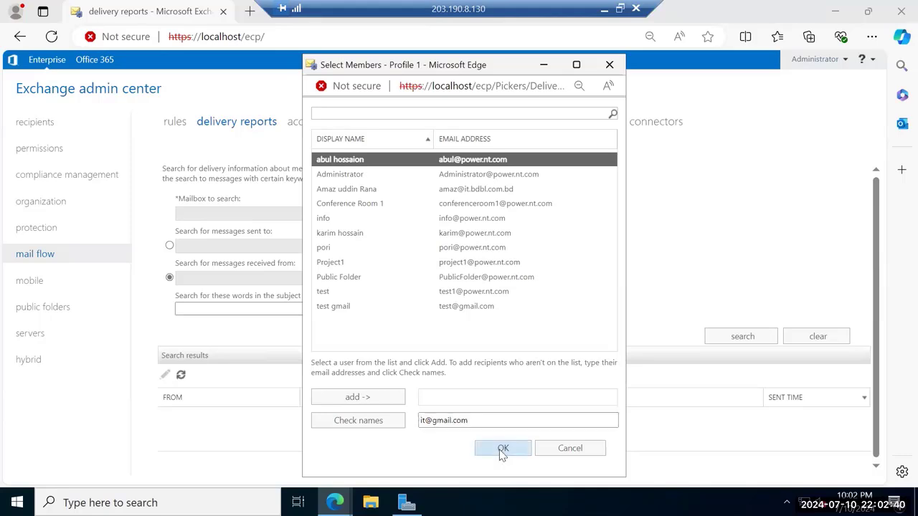
# Run the search, dismiss the missing-mailbox error, clear the sender, and go to servers > databases
pyautogui.click(742, 336)
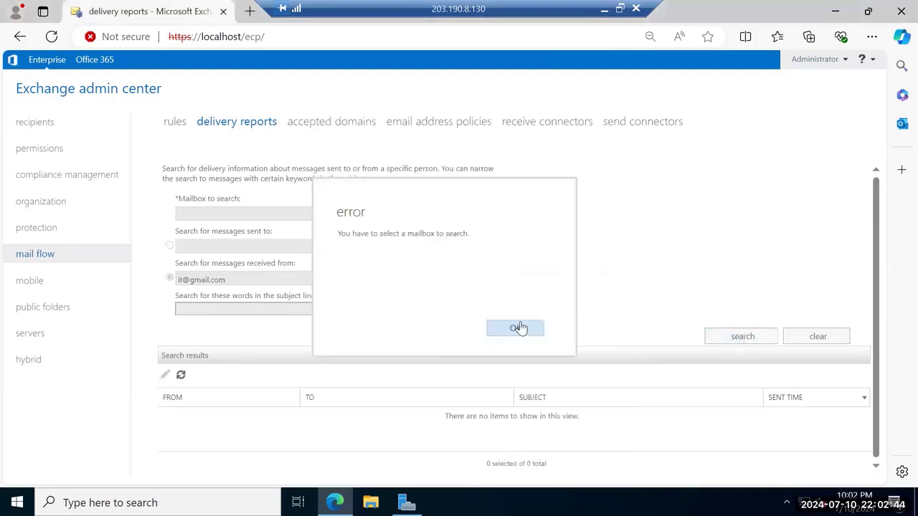
pyautogui.click(522, 328)
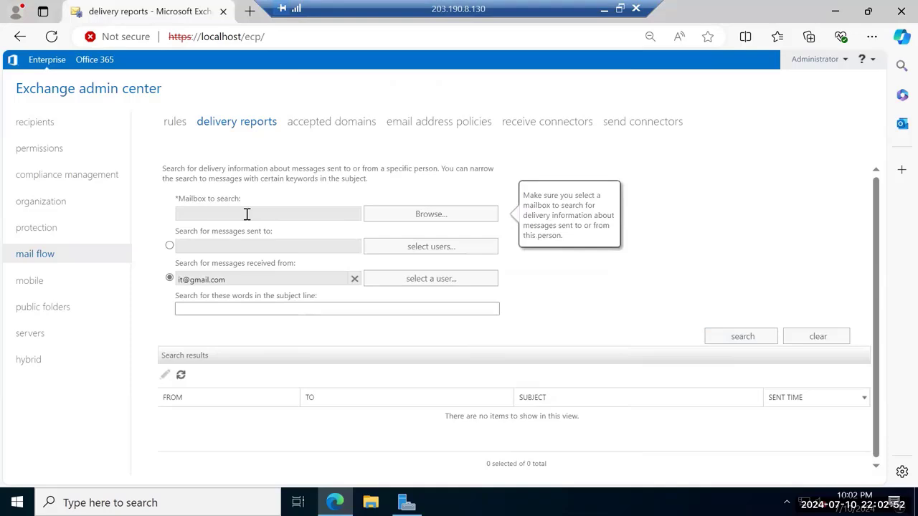
pyautogui.click(255, 312)
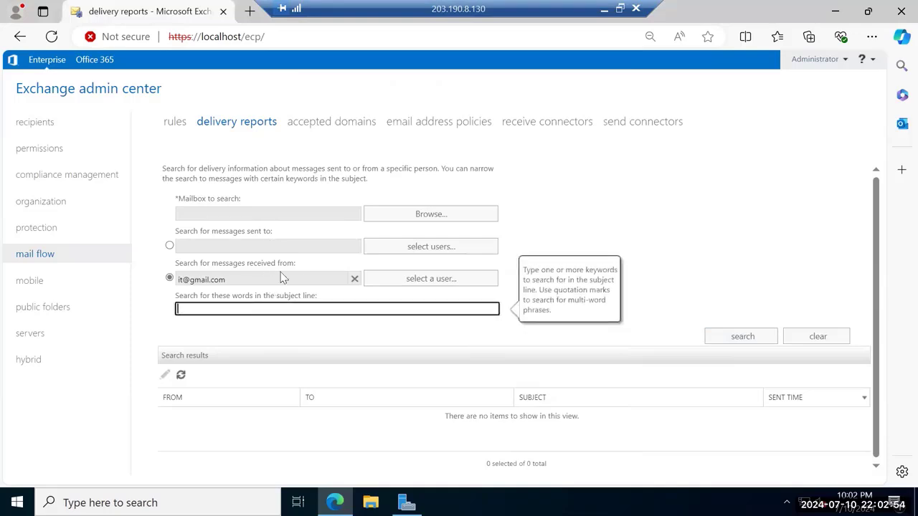
pyautogui.click(355, 280)
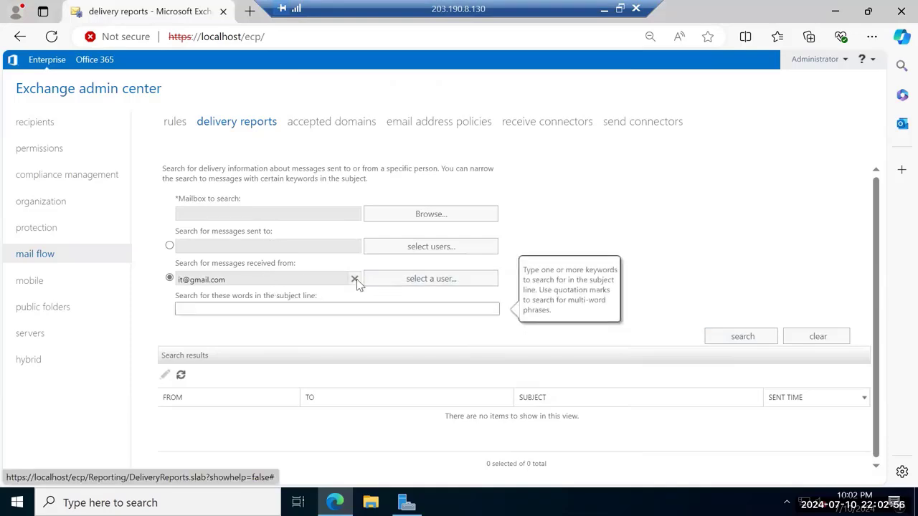
pyautogui.click(410, 286)
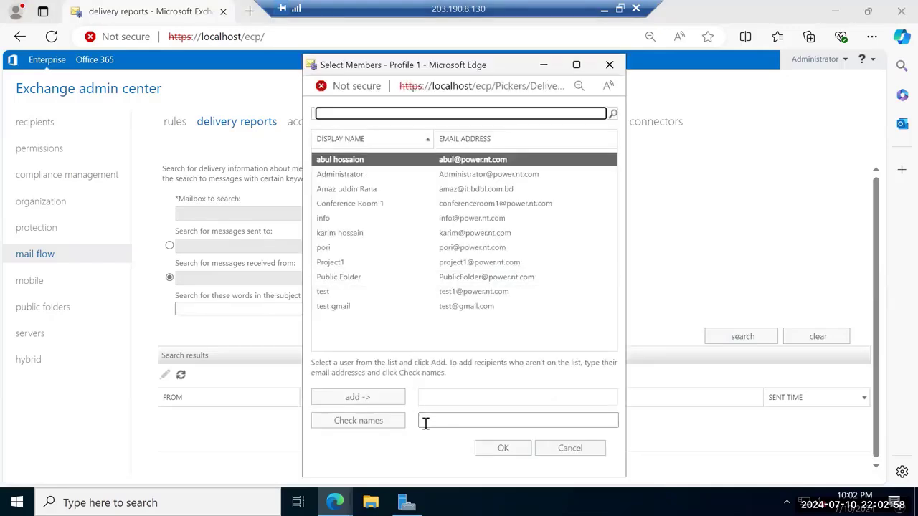
pyautogui.click(436, 421)
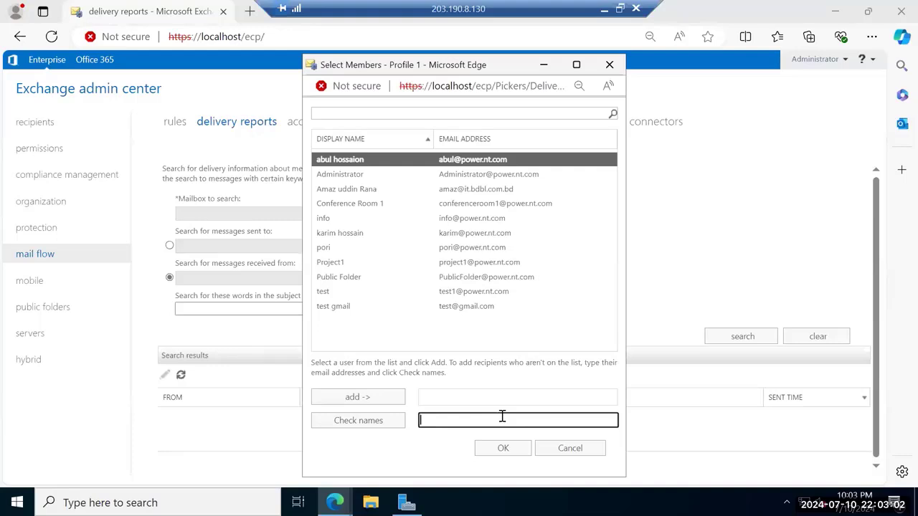
pyautogui.click(612, 66)
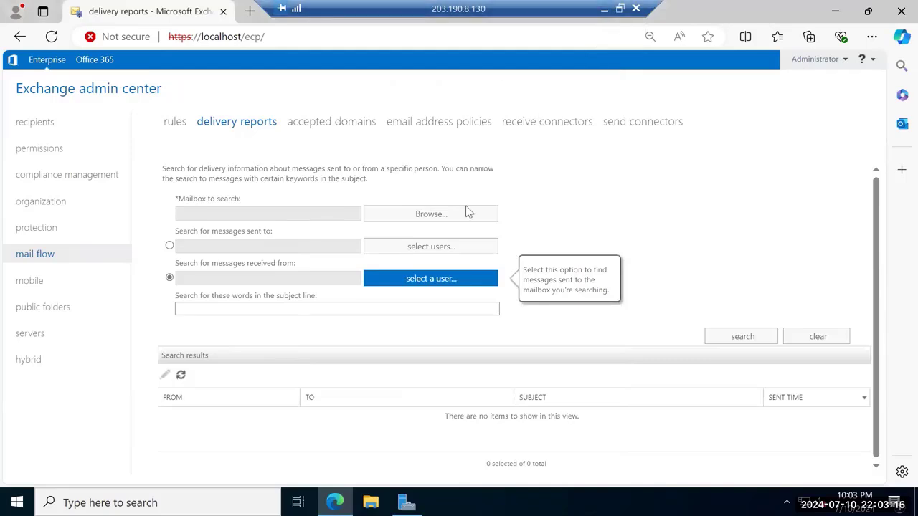
pyautogui.click(33, 334)
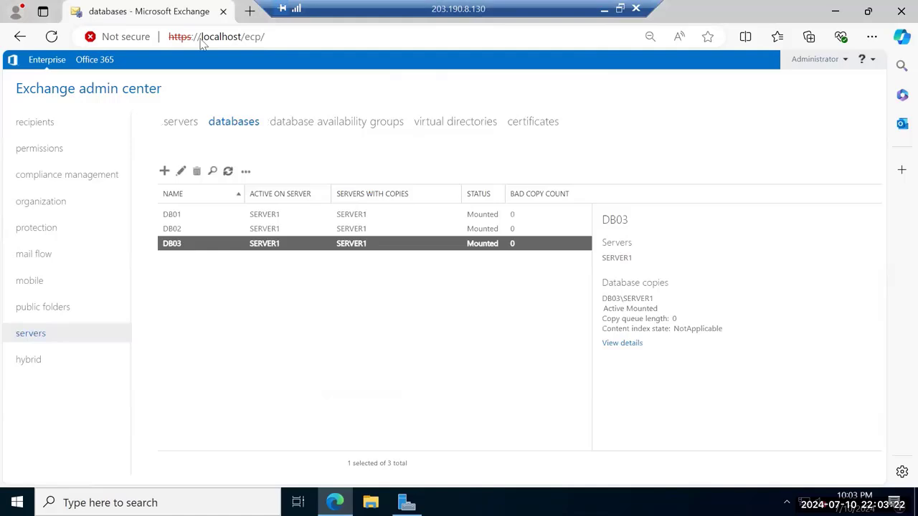
# Open DB03's database properties on its limits page
pyautogui.doubleClick(180, 246)
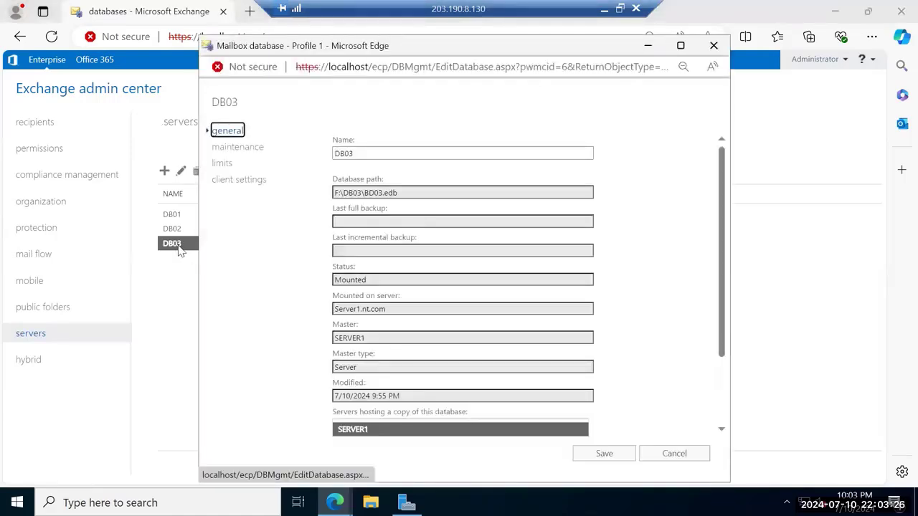
pyautogui.click(223, 167)
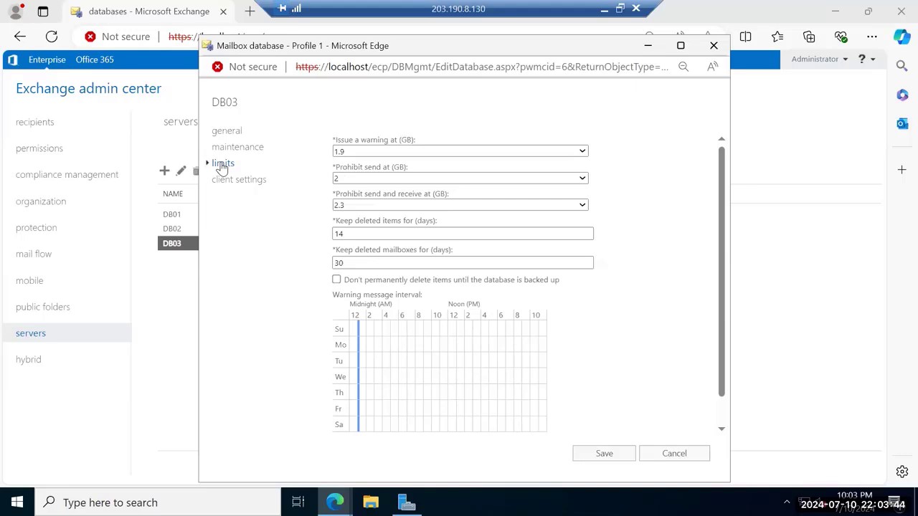
# Check DB03's 14-day deleted-items retention value, then minimize the remote desktop session
pyautogui.press('Tab')
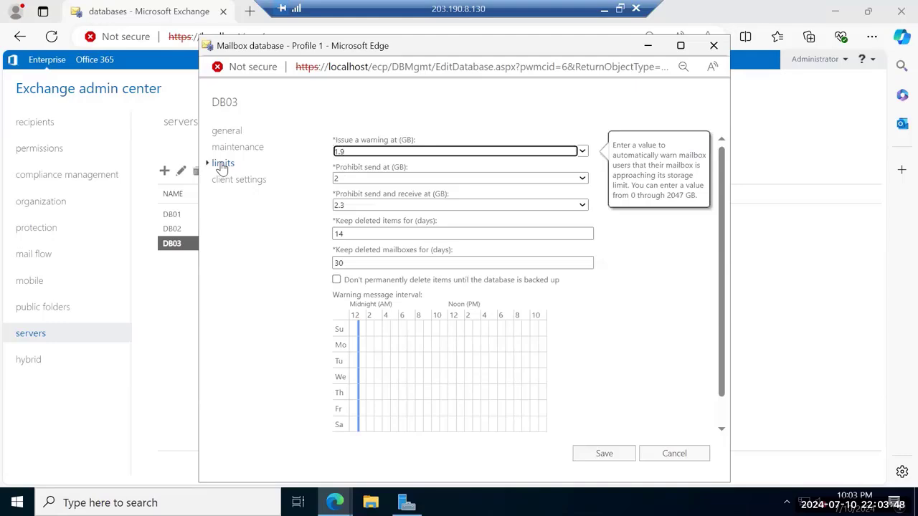
pyautogui.click(374, 236)
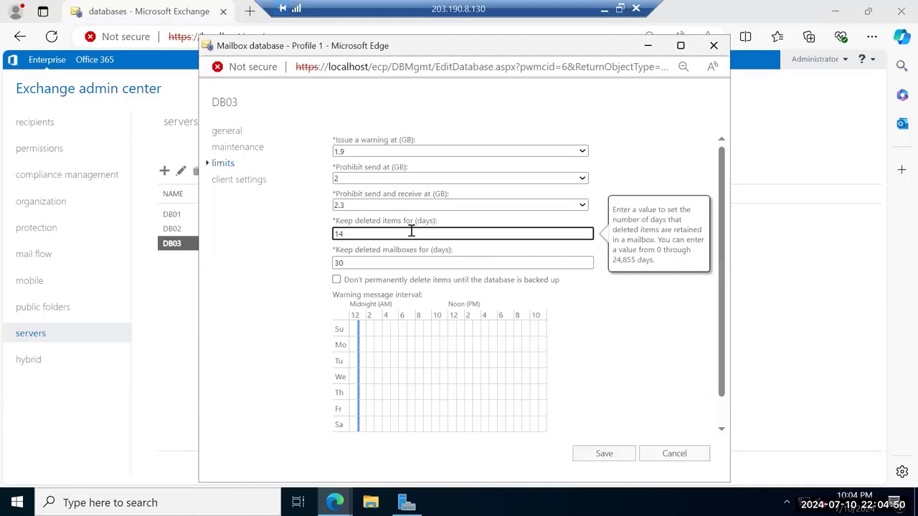
pyautogui.click(605, 8)
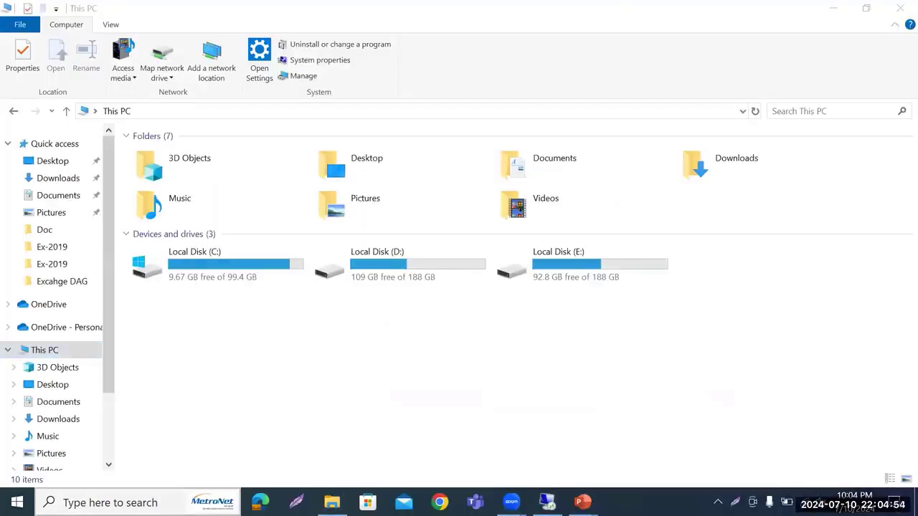
# Launch Outlook, open the empty Deleted Items folder, and bring up Recover Deleted Items
pyautogui.press('super')
pyautogui.write('out')
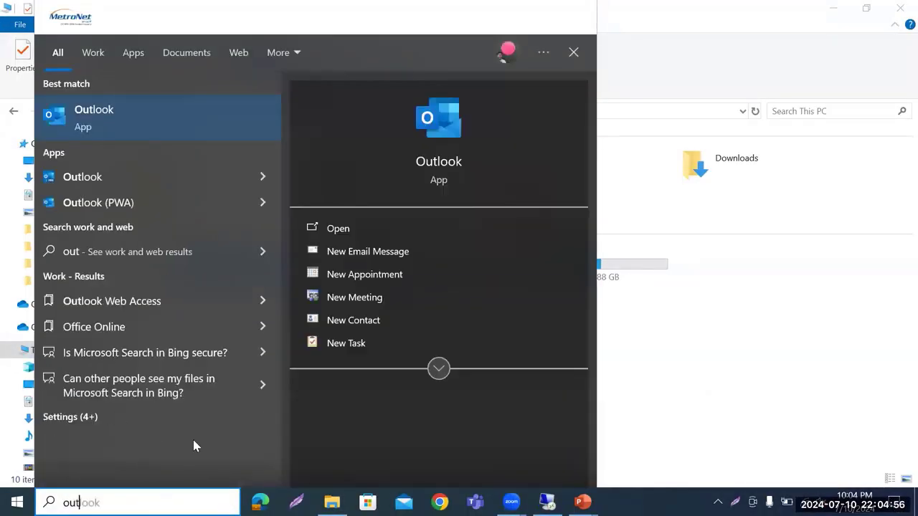
pyautogui.click(439, 117)
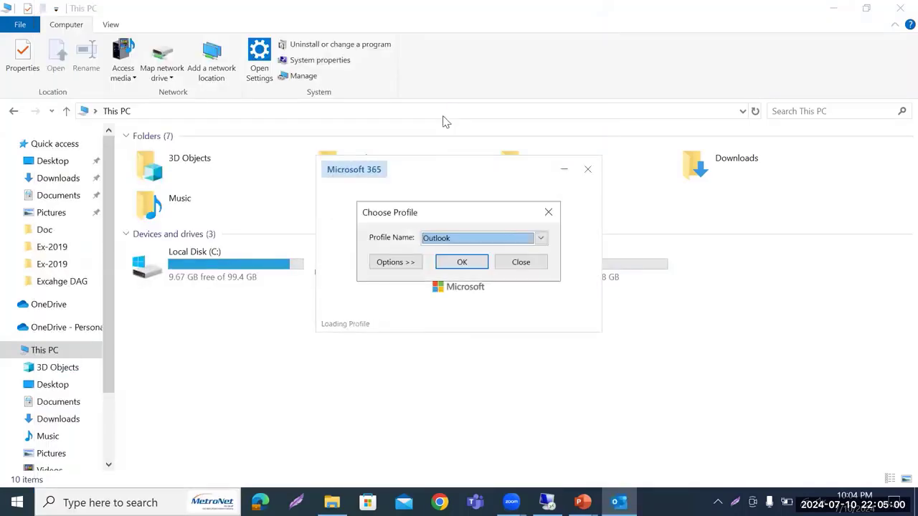
pyautogui.click(467, 263)
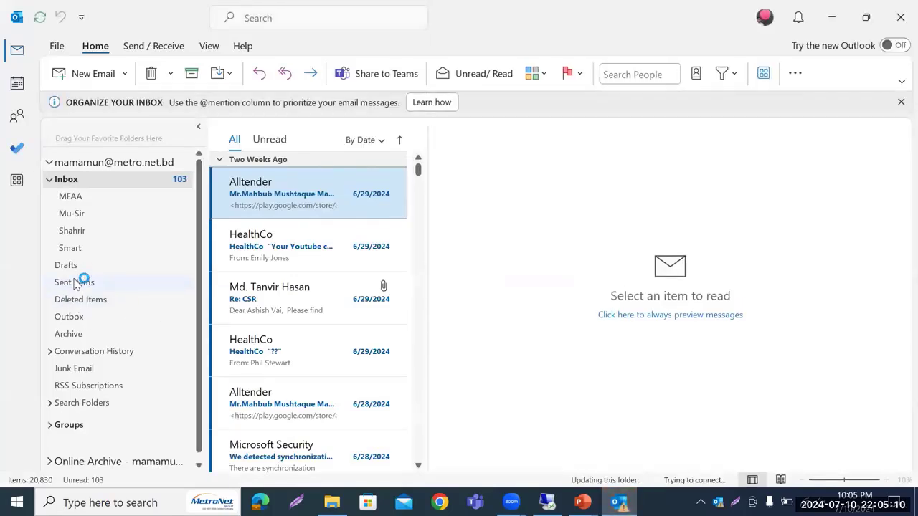
pyautogui.click(92, 300)
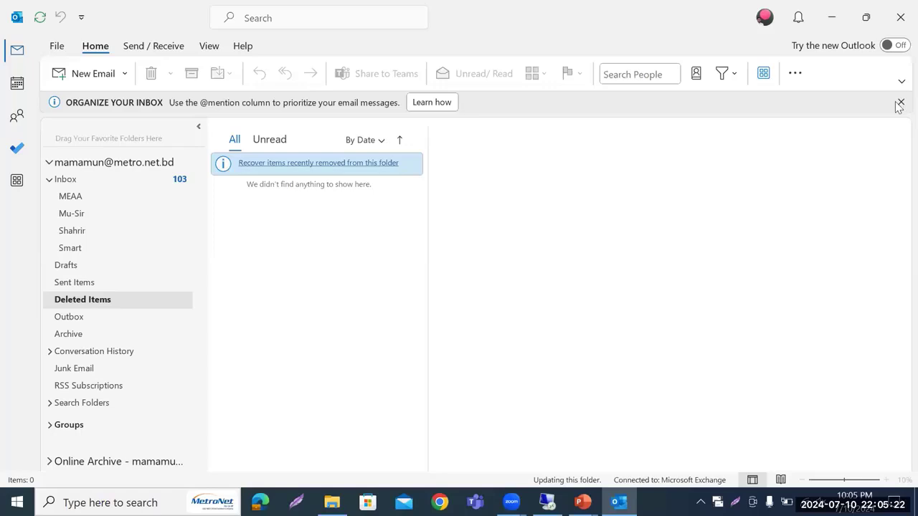
pyautogui.click(242, 172)
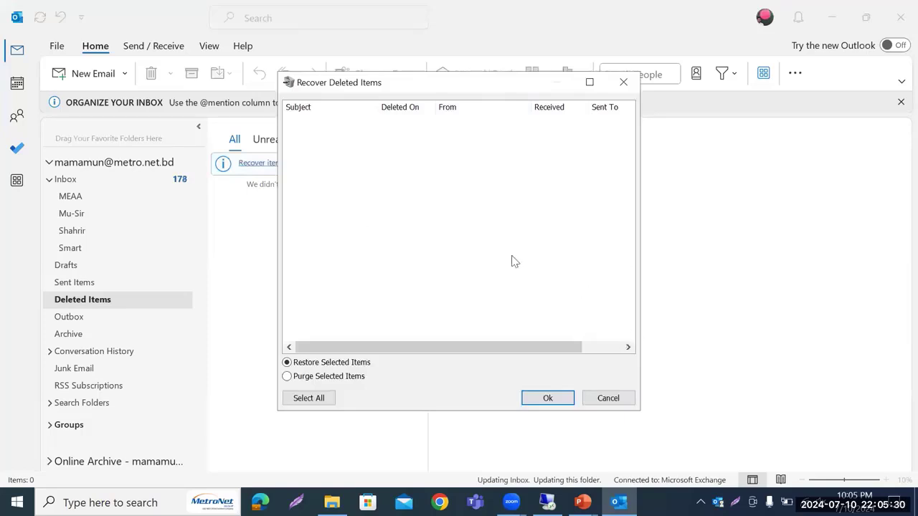
# Close the empty Recover Deleted Items window, then close the hung Outlook and restart it
pyautogui.click(628, 347)
pyautogui.click(301, 347)
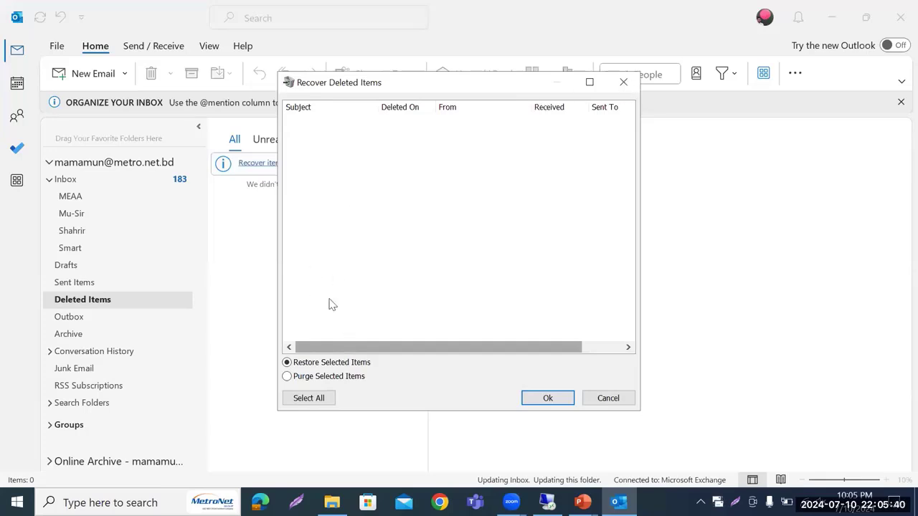
pyautogui.press('Escape')
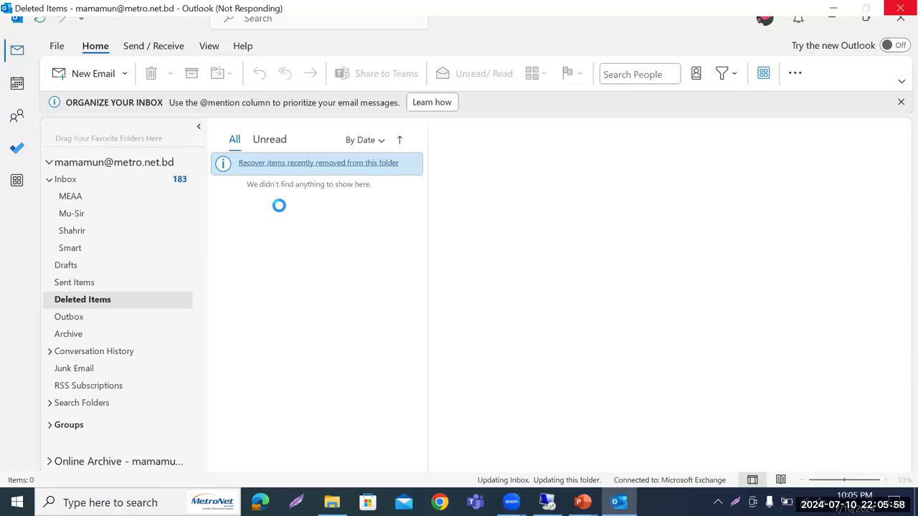
pyautogui.click(902, 9)
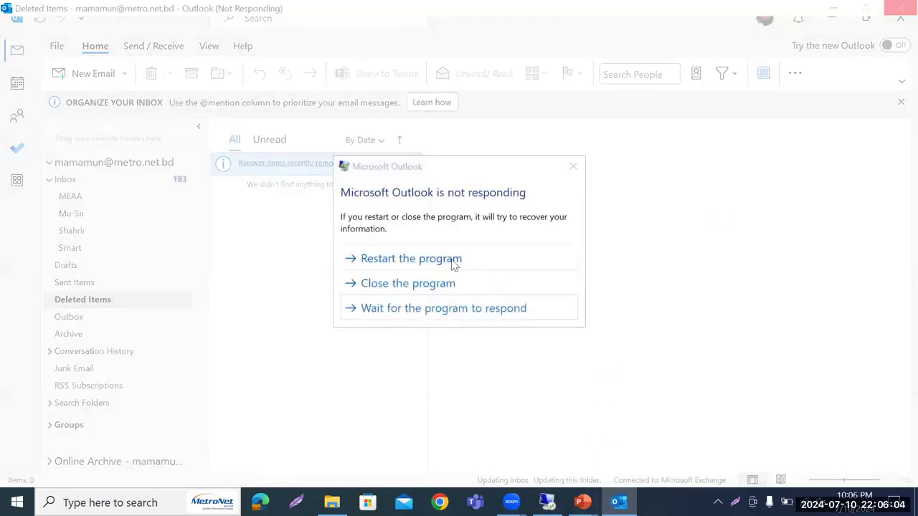
pyautogui.click(455, 261)
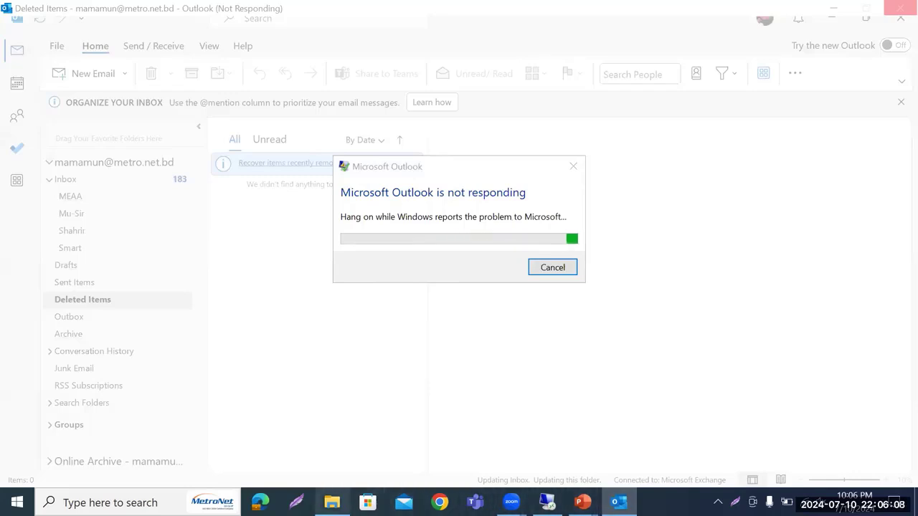
# Return to the remote Exchange session with the DB03 limits form in front
pyautogui.hotkey('alt', 'Tab')
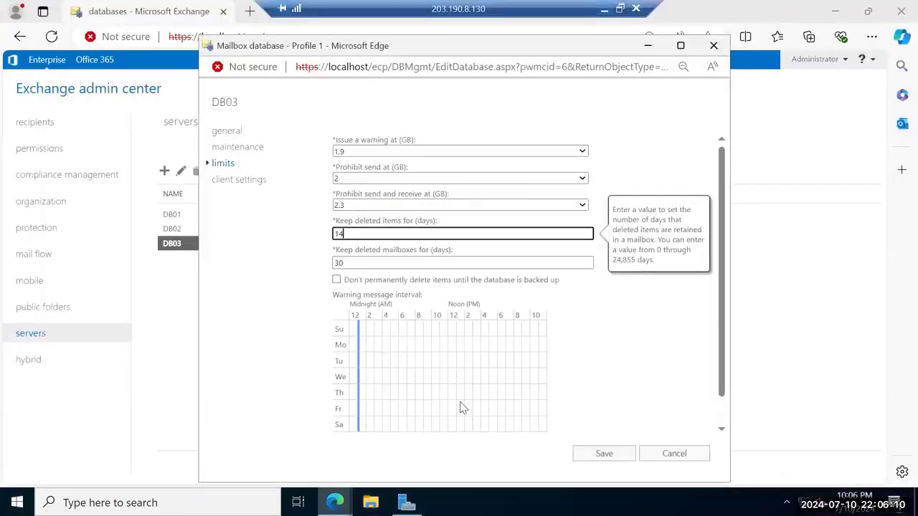
pyautogui.click(410, 263)
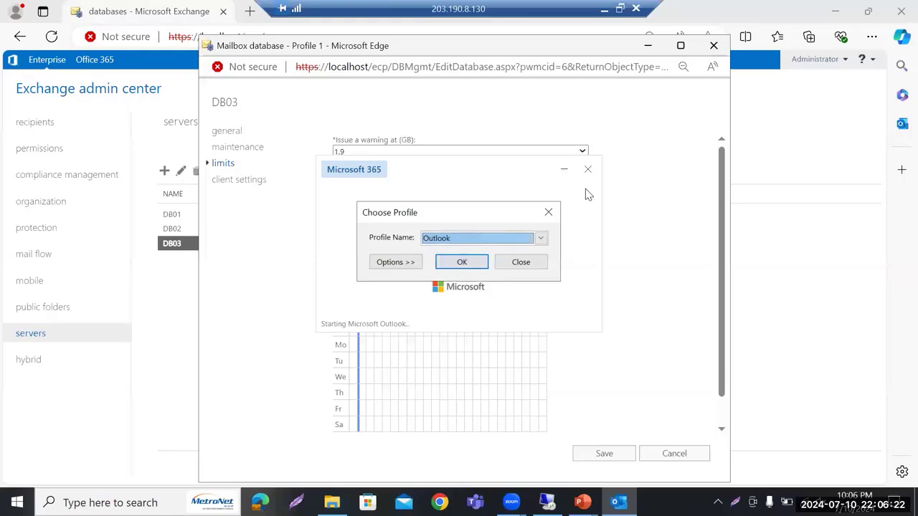
pyautogui.click(551, 209)
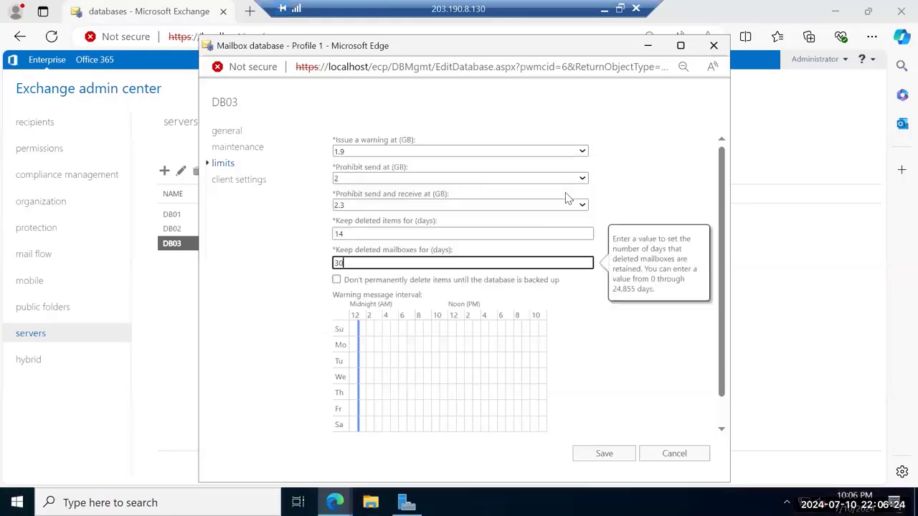
# Clear the 14-day deleted-items retention, change mailbox retention to 1, and enable keep-until-backed-up
pyautogui.click(374, 233)
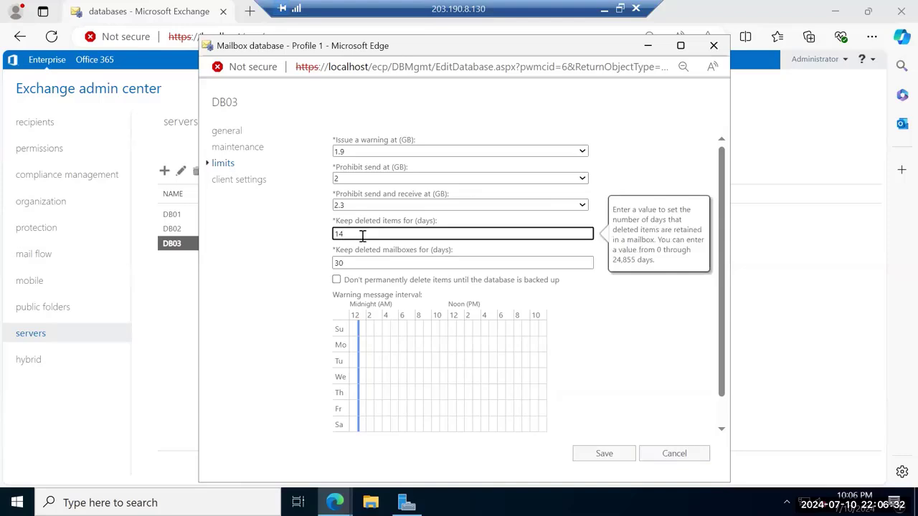
pyautogui.press('BackSpace')
pyautogui.press('BackSpace')
pyautogui.write('0')
pyautogui.click(372, 264)
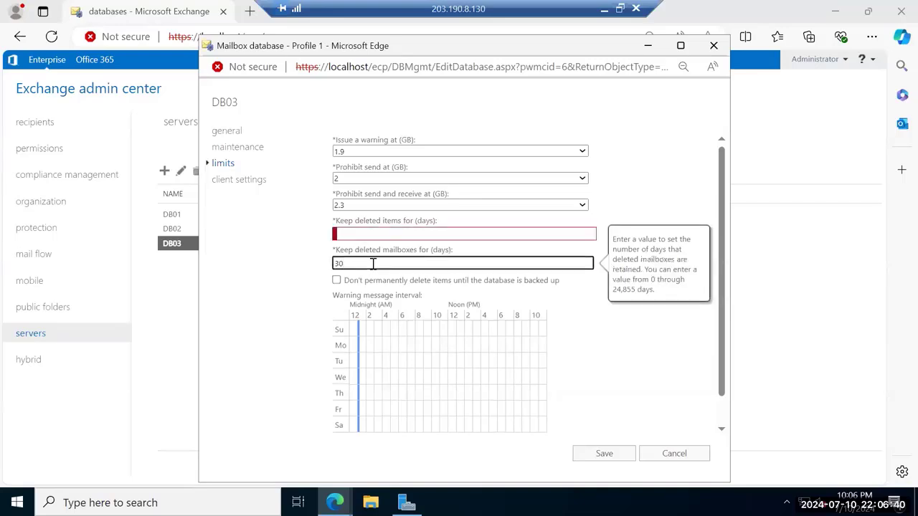
pyautogui.doubleClick(339, 264)
pyautogui.write('1')
pyautogui.click(336, 280)
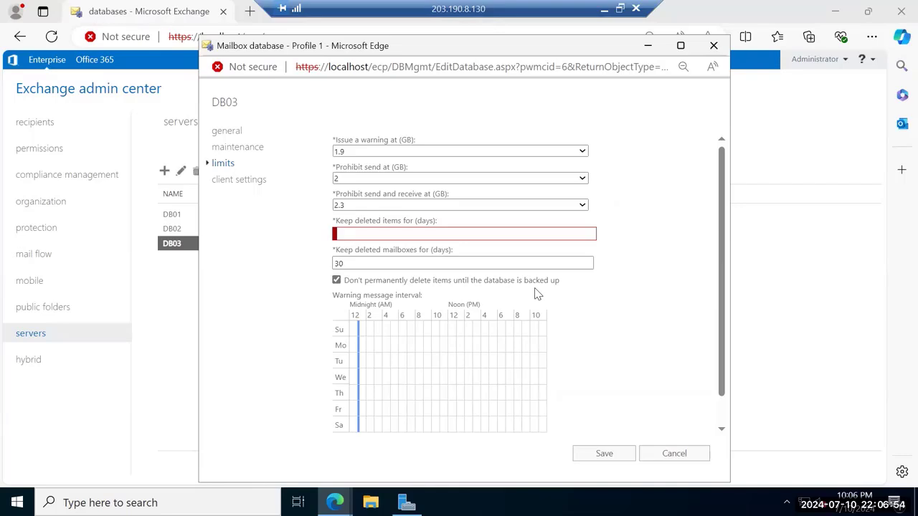
# Toggle the 'Don't permanently delete items until backed up' option repeatedly, leaving it unticked
pyautogui.click(336, 281)
pyautogui.click(336, 281)
pyautogui.click(336, 280)
pyautogui.click(371, 234)
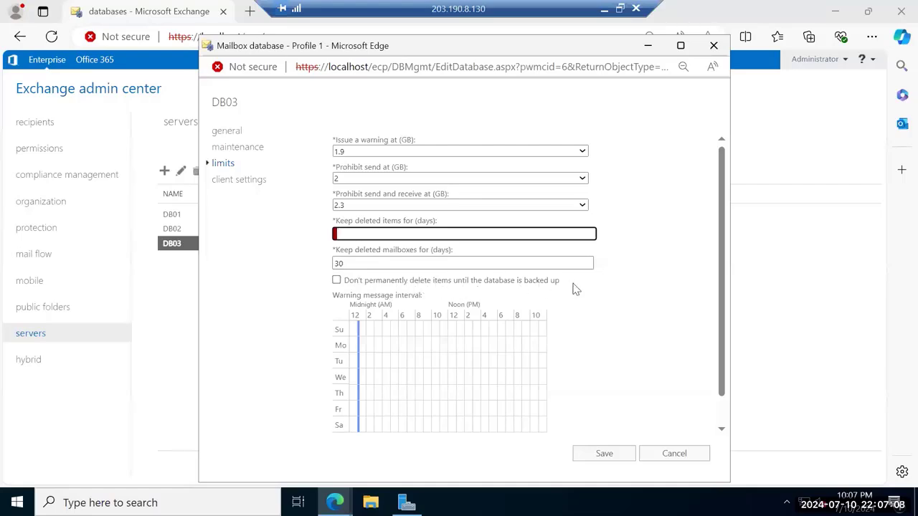
pyautogui.click(337, 280)
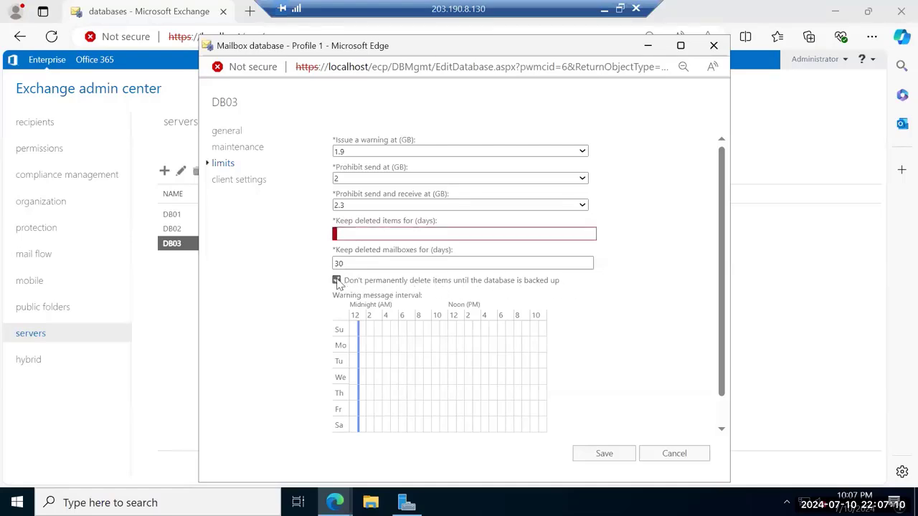
pyautogui.click(374, 262)
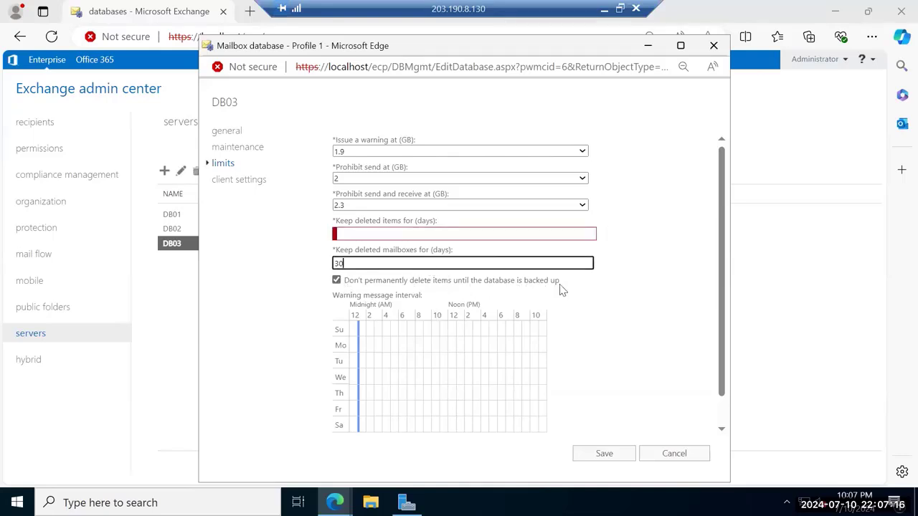
pyautogui.click(337, 280)
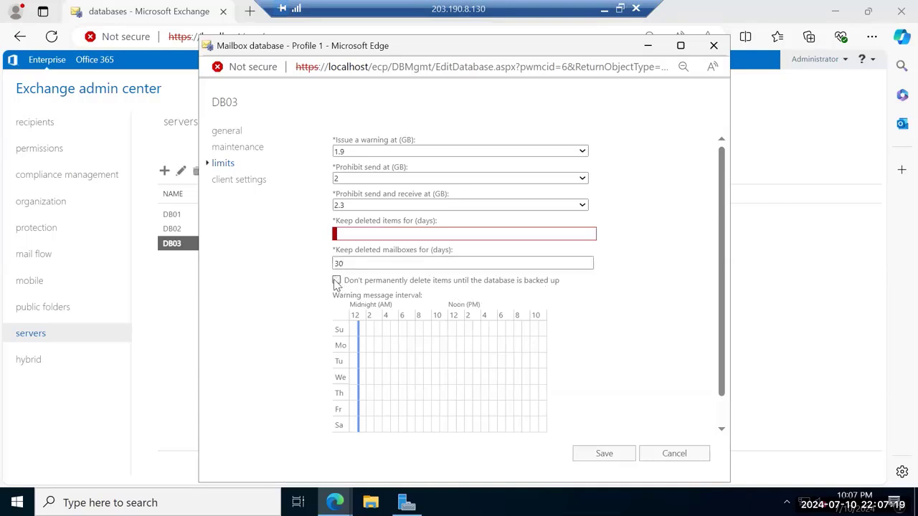
# Close the DB03 properties window, discarding the unsaved limit changes
pyautogui.click(350, 233)
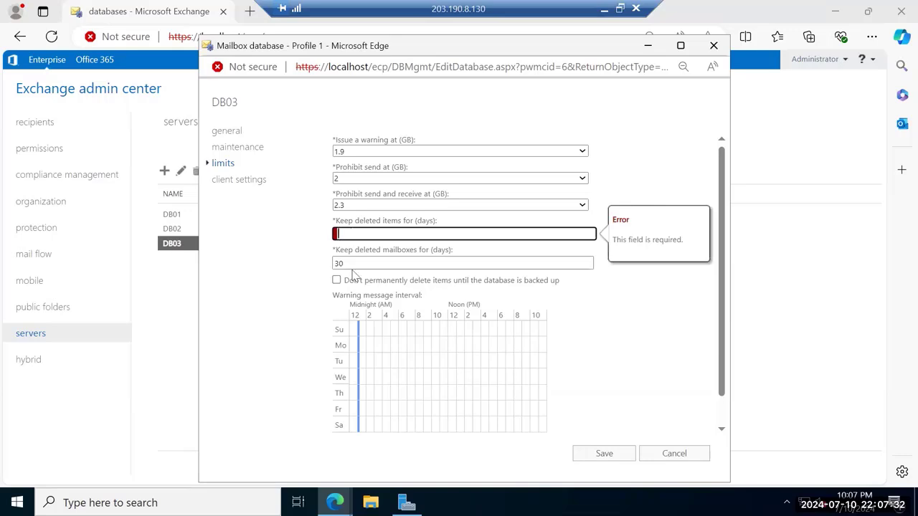
pyautogui.click(383, 266)
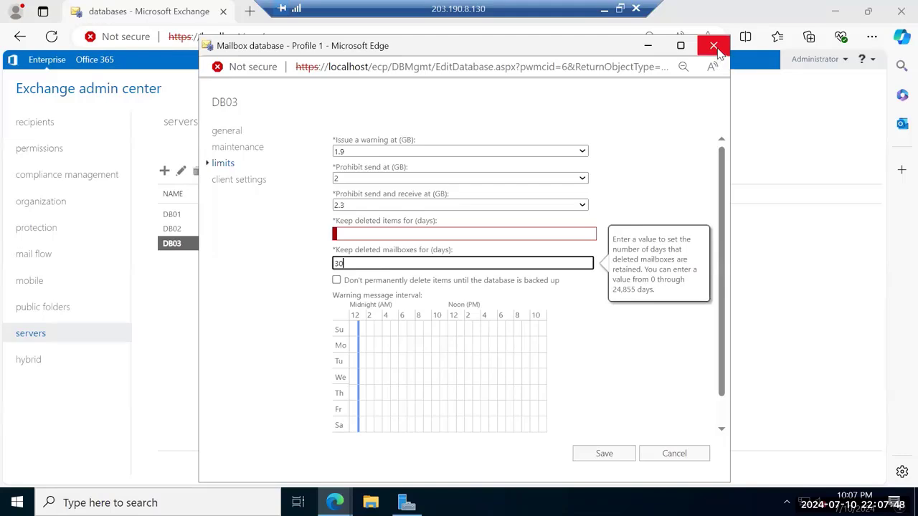
pyautogui.click(714, 47)
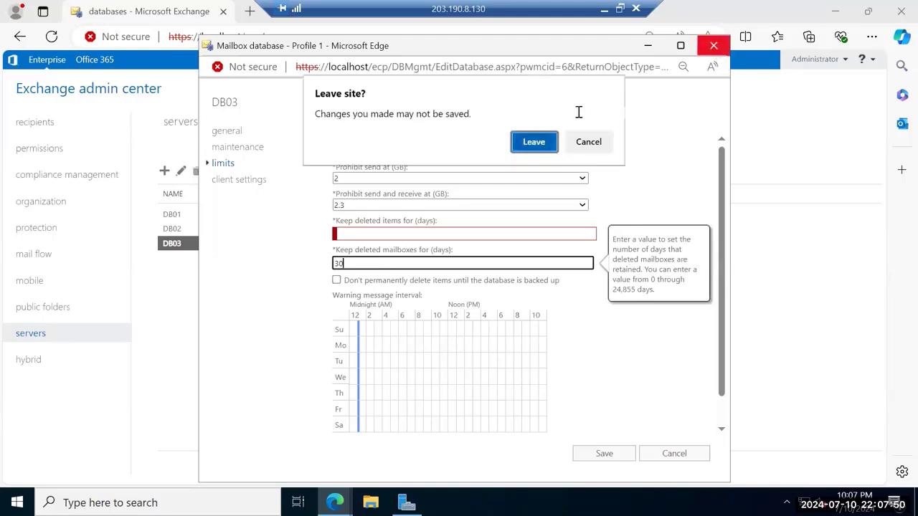
pyautogui.press('Return')
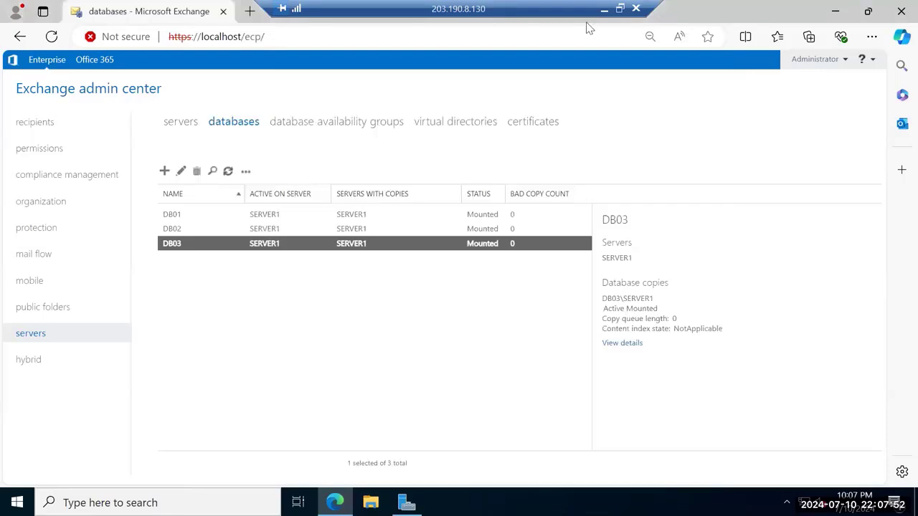
# Minimize the remote desktop and bring the 20345-1A_02 PowerPoint presentation to the front
pyautogui.click(603, 9)
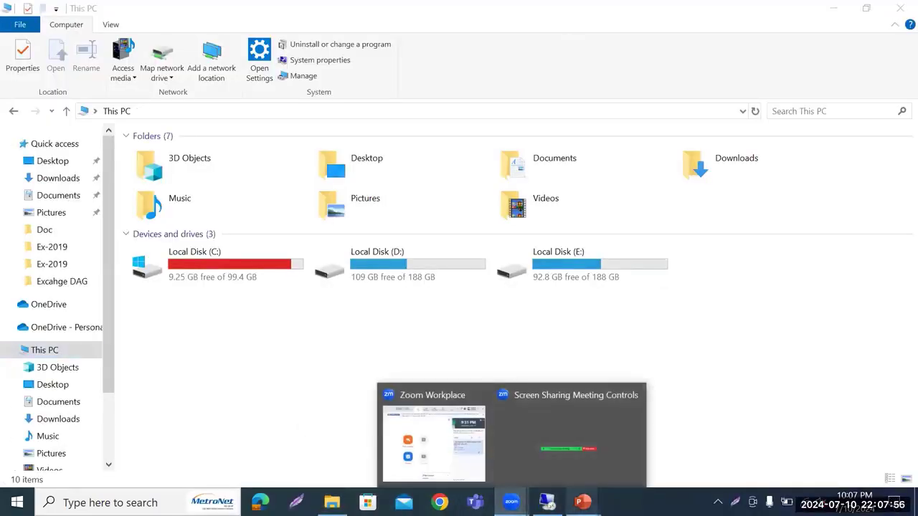
pyautogui.moveTo(582, 501)
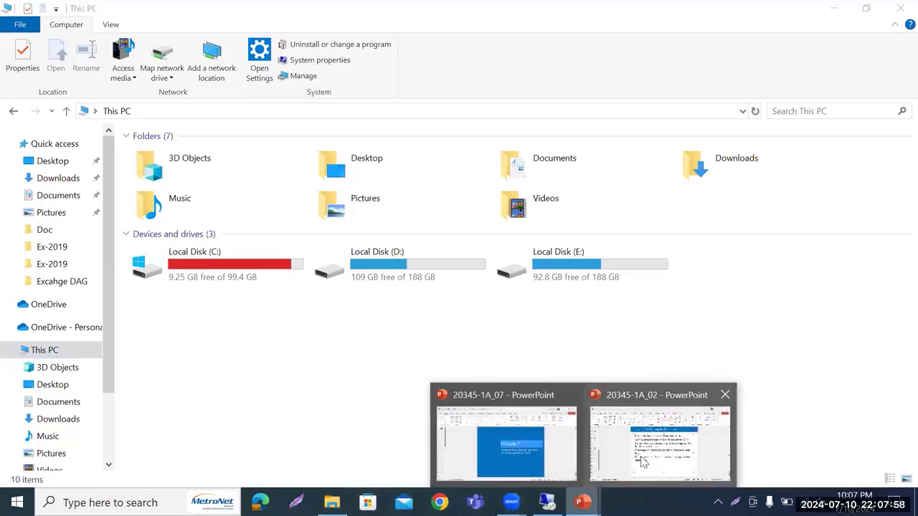
pyautogui.click(643, 462)
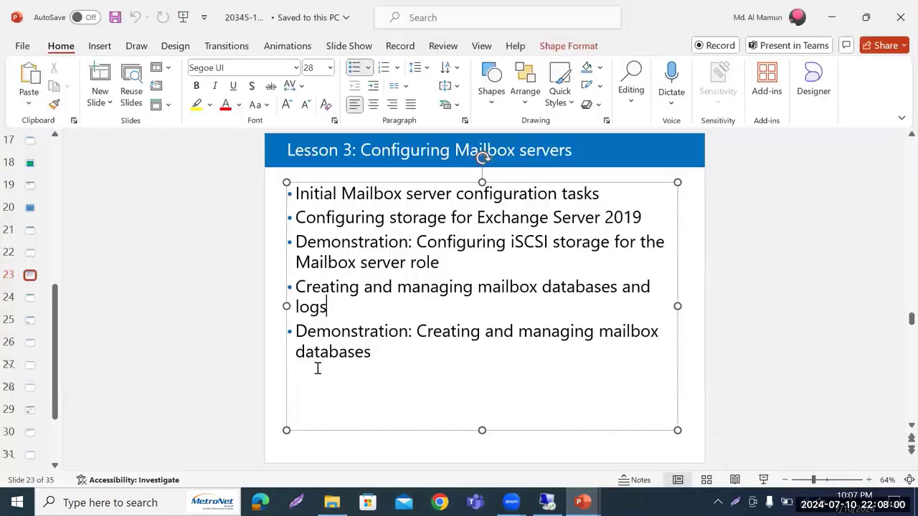